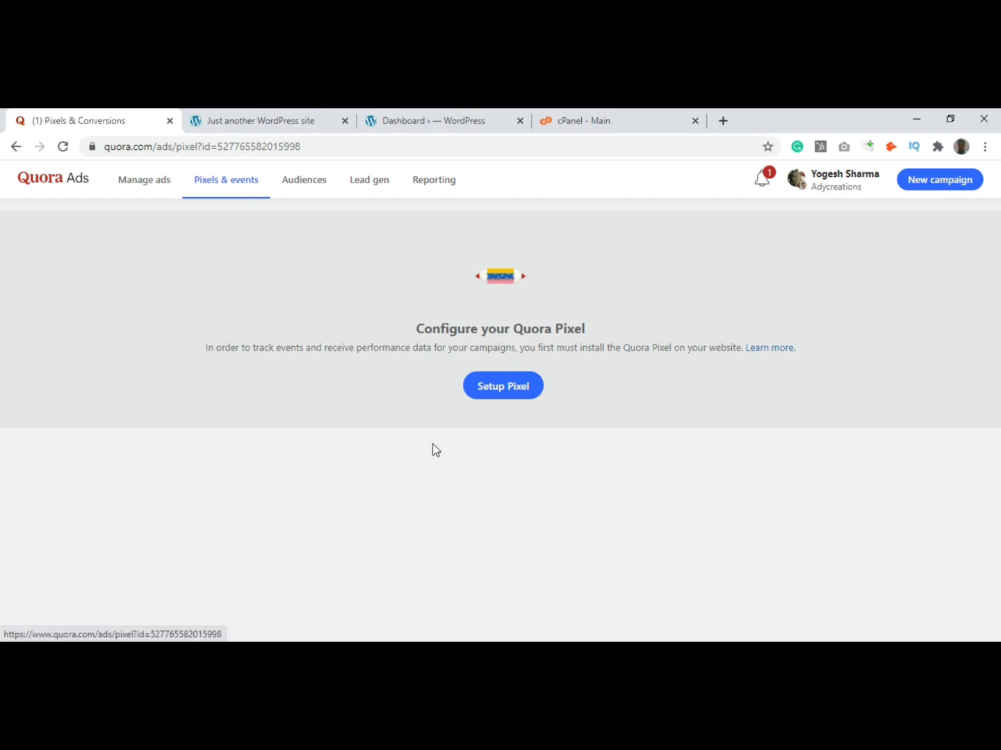
Step: Start the Quora Pixel setup with manual installation and copy the base JavaScript pixel code to the clipboard
left_click(484, 392)
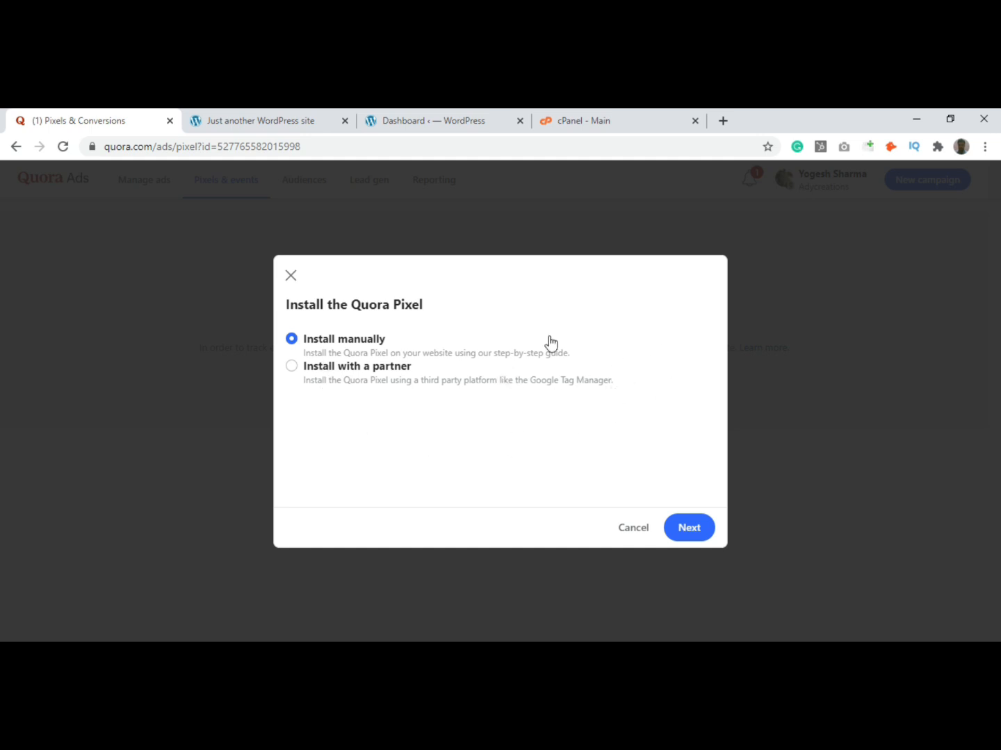
left_click(699, 539)
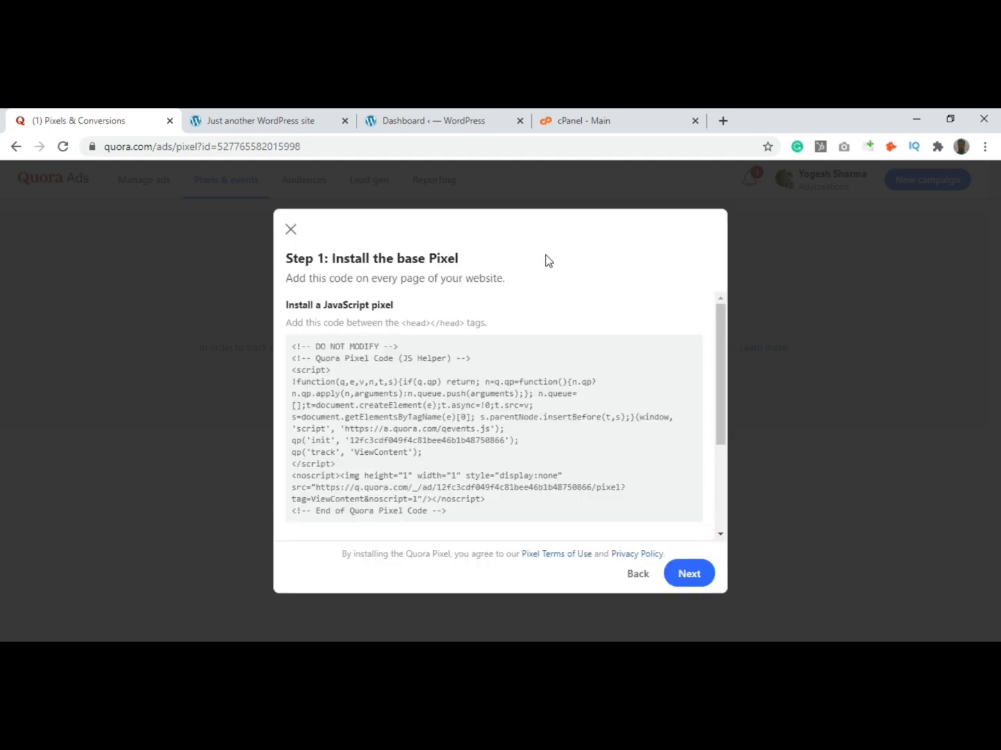
scroll(466, 357, "down", 3)
mouse_move(467, 357)
scroll(513, 373, "up", 3)
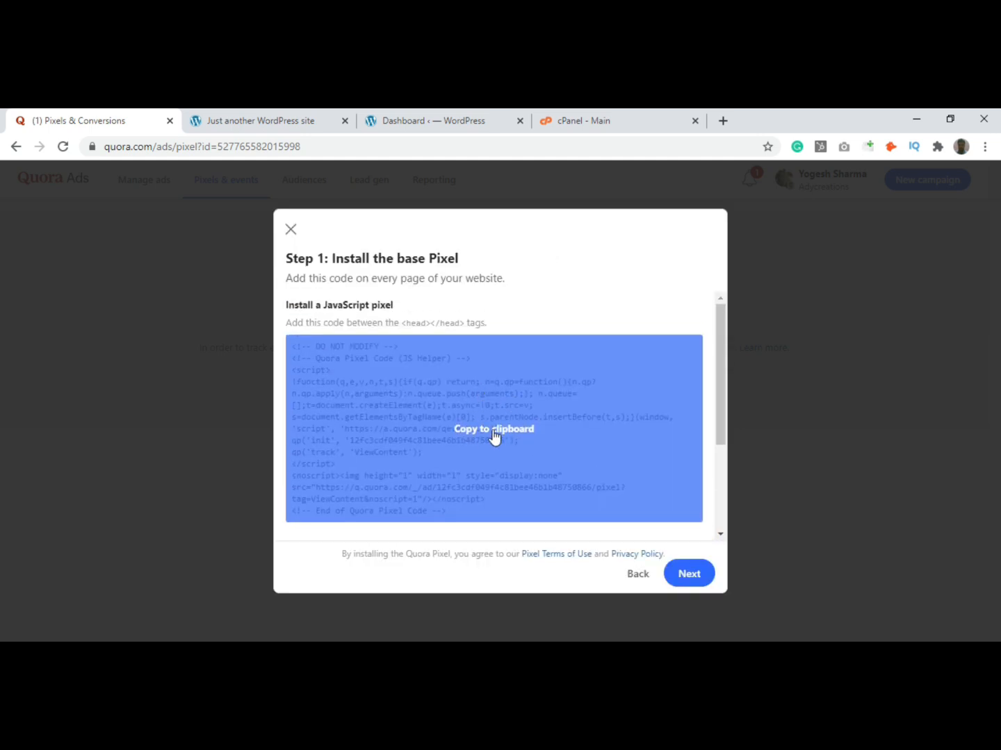
left_click(496, 442)
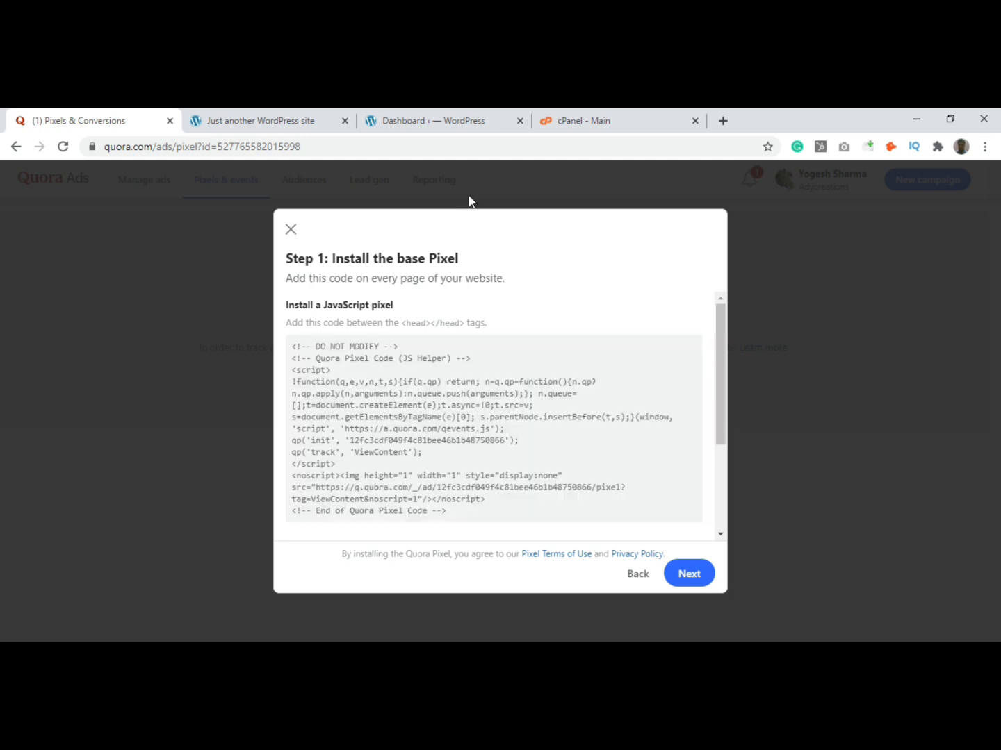
Step: Switch to the WordPress dashboard and open the Theme Editor
left_click(439, 120)
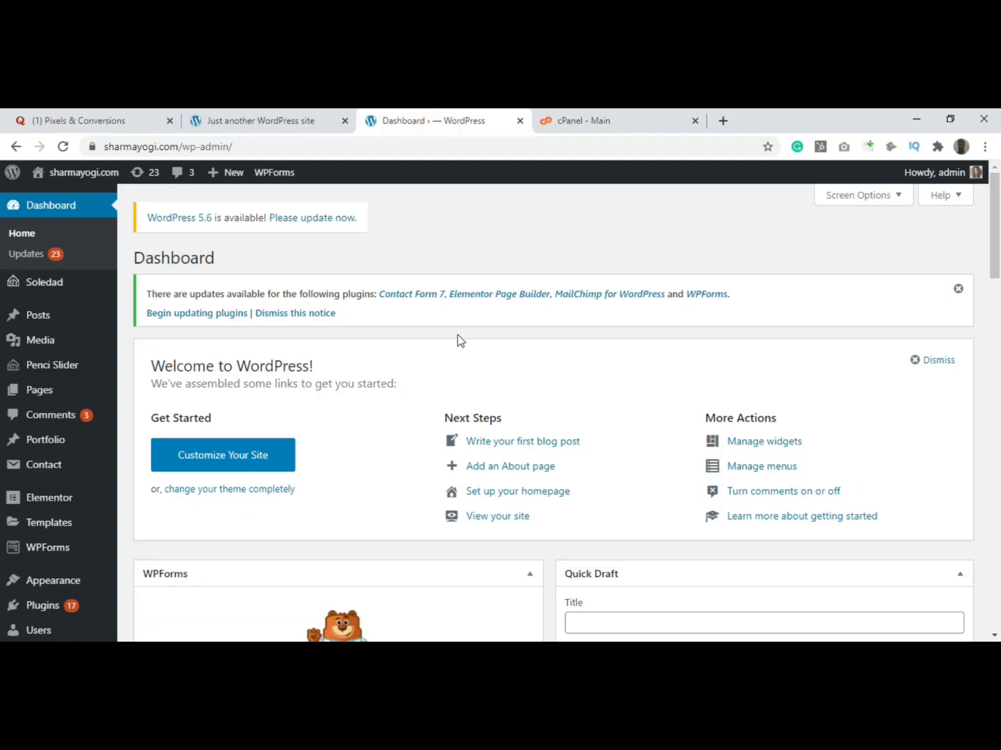
scroll(438, 354, "down", 2)
scroll(429, 362, "up", 2)
scroll(361, 526, "down", 2)
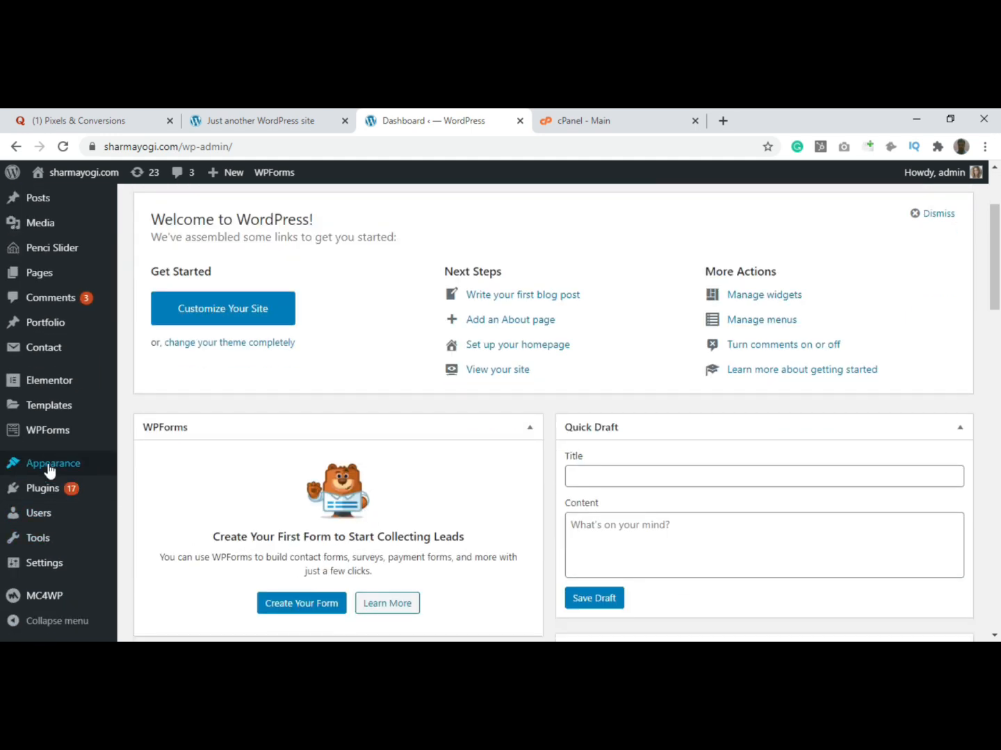
mouse_move(53, 472)
left_click(160, 590)
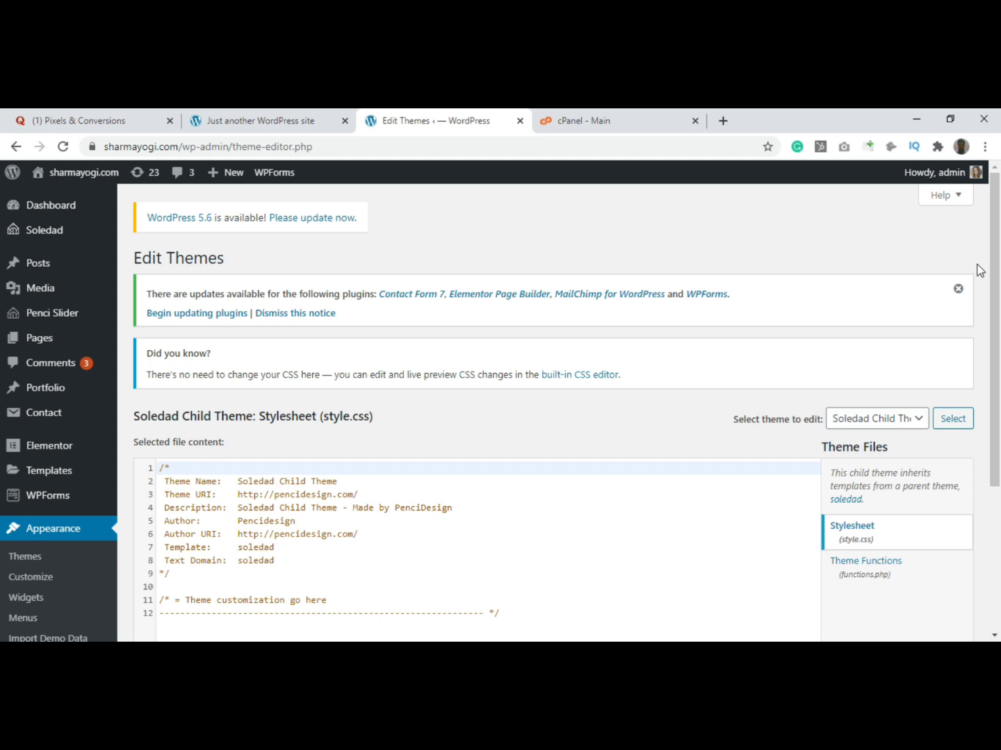
Step: Load the soledad parent theme for editing in place of the child theme
scroll(980, 270, "down", 1)
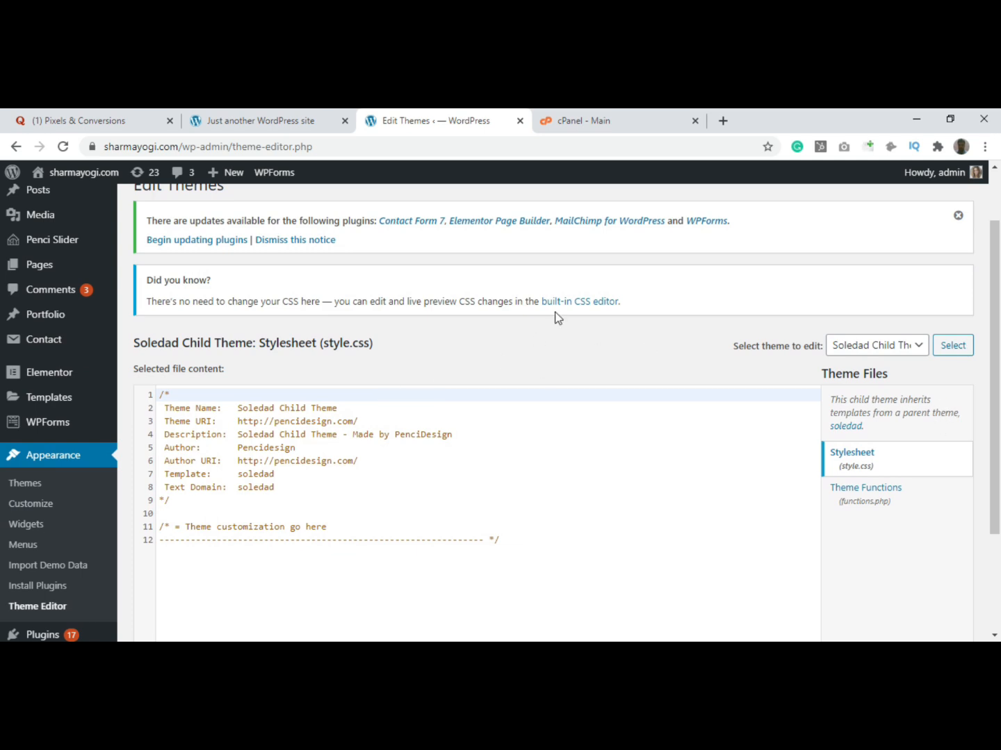
scroll(556, 318, "down", 1)
left_click(871, 272)
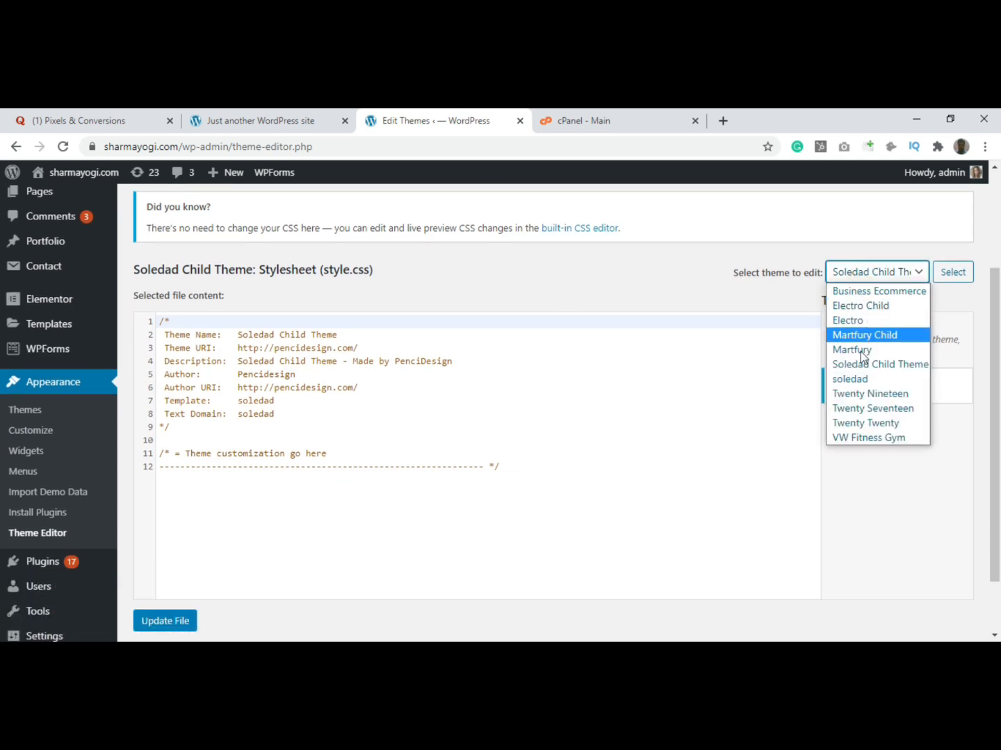
left_click(846, 381)
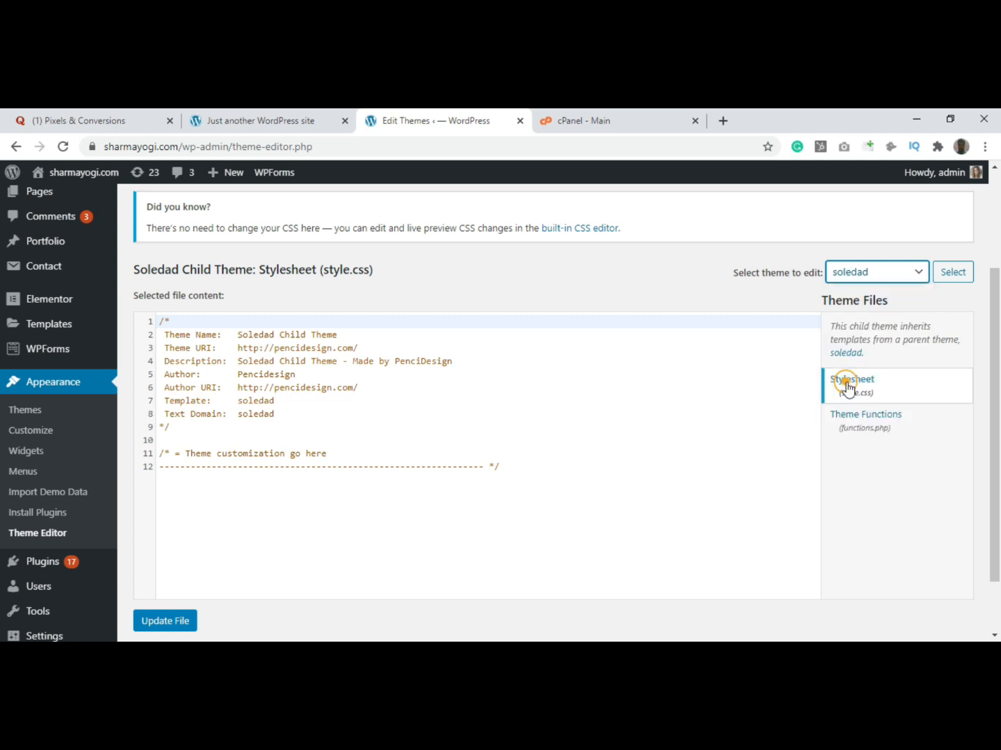
left_click(947, 277)
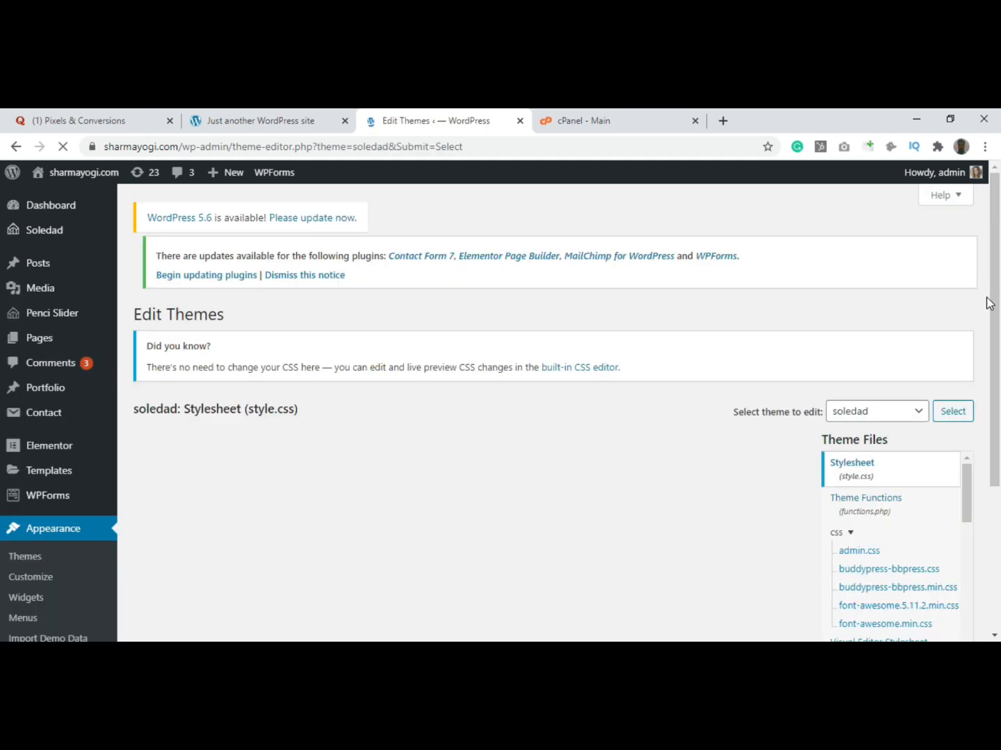
Step: Open the soledad theme's Theme Header file (header.php)
scroll(986, 303, "down", 3)
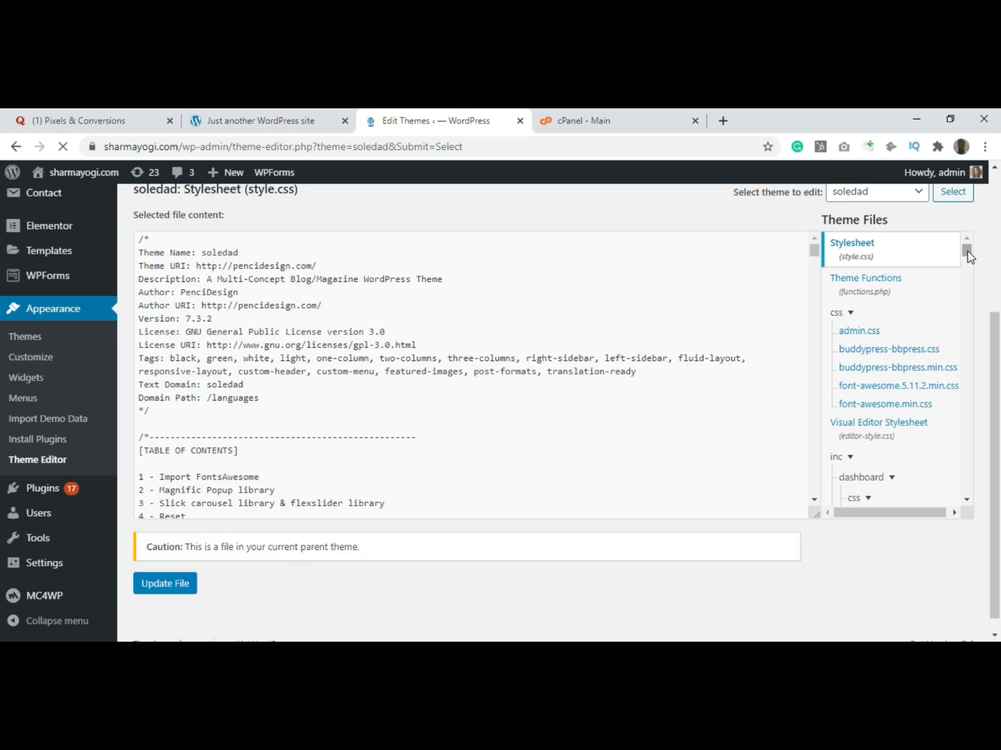
left_click_drag(969, 266, 956, 423)
left_click(857, 329)
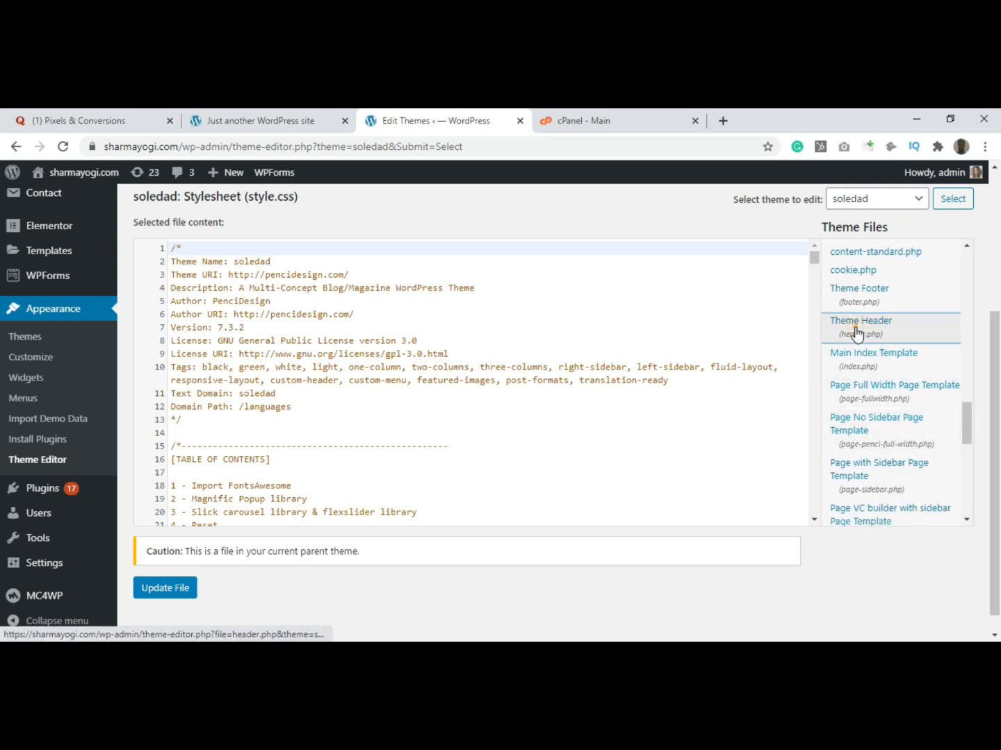
Step: Check the base code's placement instruction on the Quora page and move the theme editor's browser tab beside the Quora tab
left_click(275, 118)
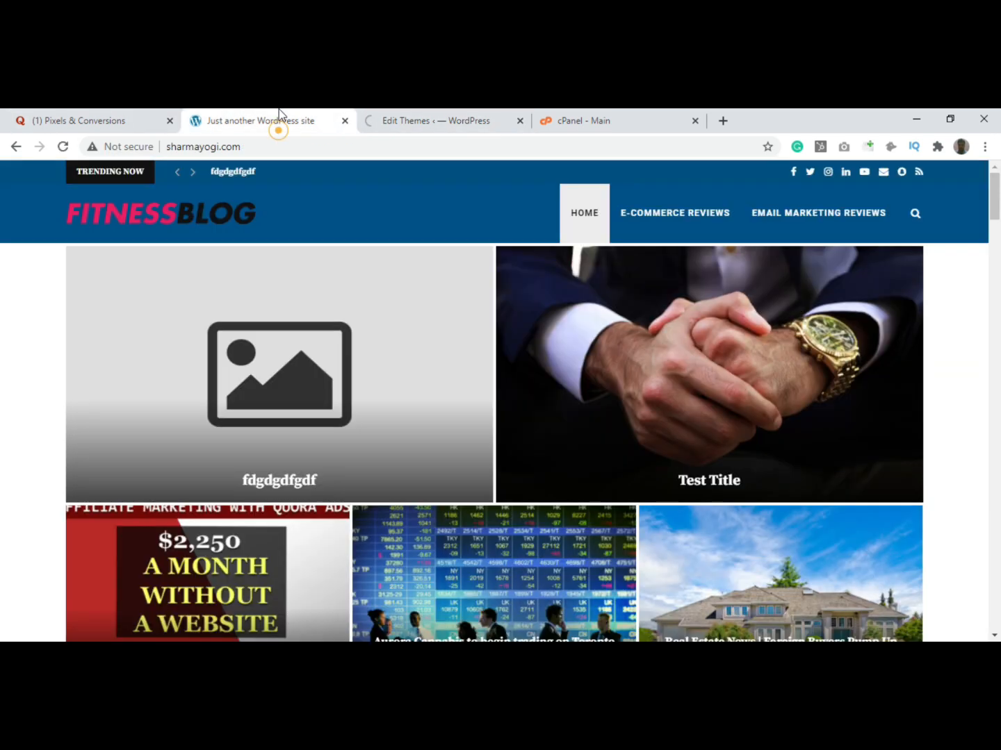
left_click(29, 115)
mouse_move(403, 393)
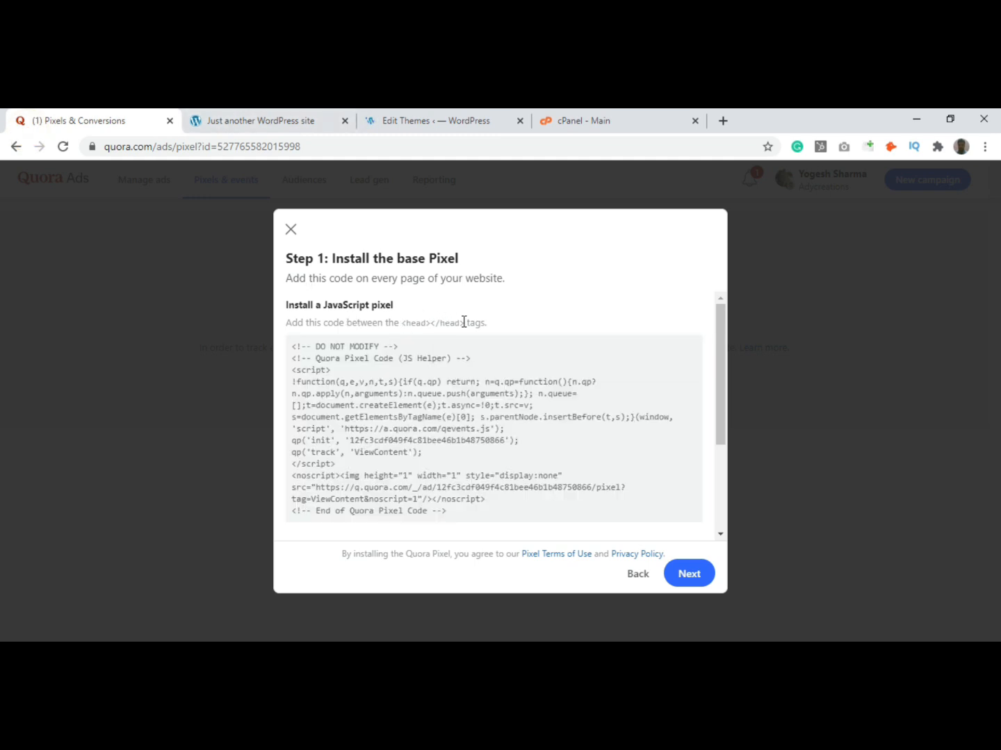
left_click_drag(431, 110, 292, 116)
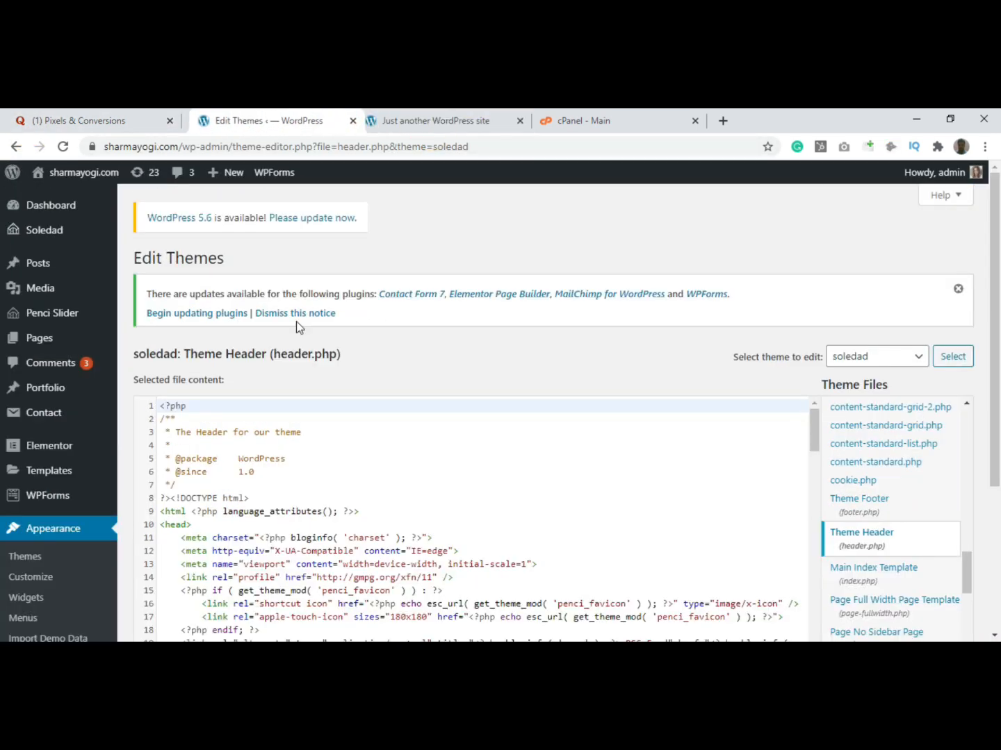
Step: Paste the Quora base pixel code into header.php below the Purchase tracking script, just above the closing head tag
scroll(493, 455, "down", 3)
scroll(417, 486, "down", 3)
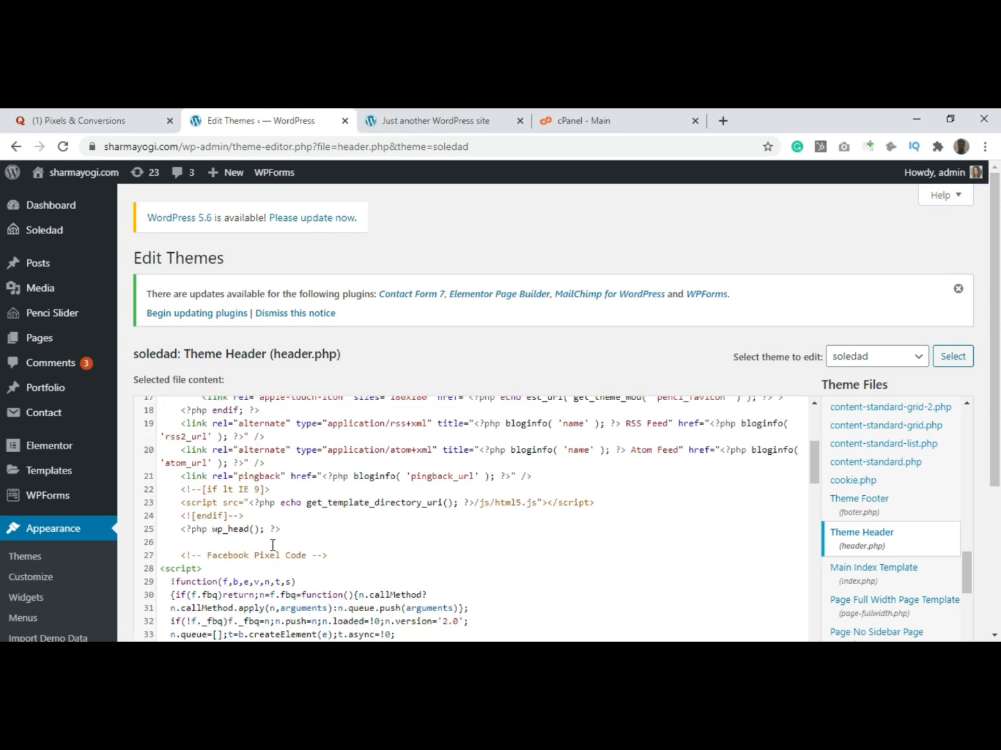
scroll(187, 556, "down", 3)
scroll(214, 521, "down", 5)
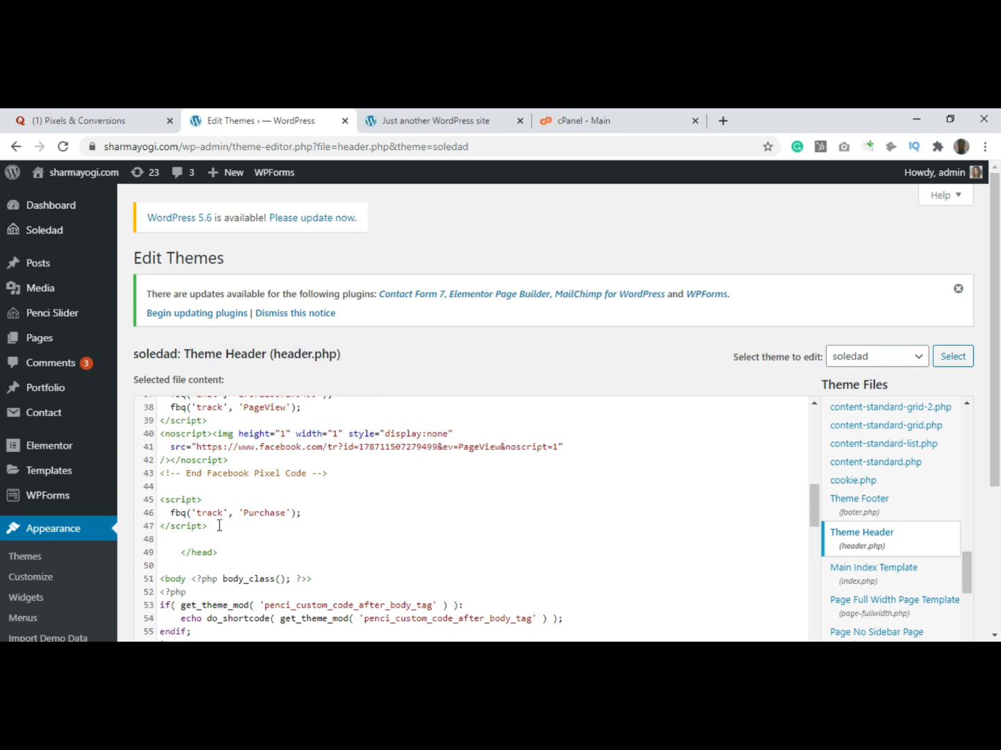
left_click(219, 525)
key("Return")
key("Return")
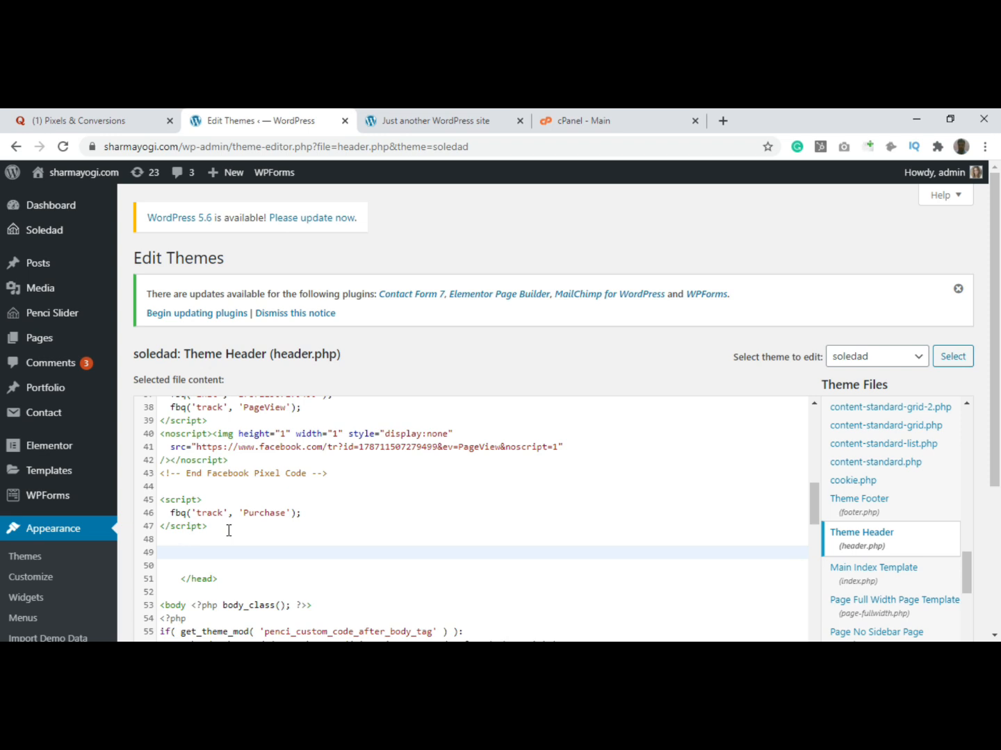
type("<!-- DO NOT MODIFY --> <!-- Quora Pixel Code (JS Helper) --> <script> !function(q,e,v,n,t,s){if(q.qp) return; n=q.qp=function(){n.qp?n.qp.apply(n,arguments):n.queue.push(arguments);}; n.queue=[];t=document.createElement(e);t.async=!0;t.src=v; s=document.getElementsByTagName(e)[0]; s.parentNode.insertBefore(t,s);}(window, 'script', 'https://a.quora.com/qevents.js'); qp('init', '12fc3cdf049f4c81bee46b1b48750866'); qp('track', 'ViewContent'); </script> <noscript><img height=\"1\" width=\"1\" style=\"display:none\" src=\"https://q.quora.com/_/ad/12fc3cdf049f4c81bee46b1b48750866/pixel?tag=ViewContent&noscript=1\"/></noscript> <!-- End of Quora Pixel Code -->")
Step: Review the pasted Quora Pixel code and its position relative to the closing head tag in header.php
scroll(292, 490, "down", 2)
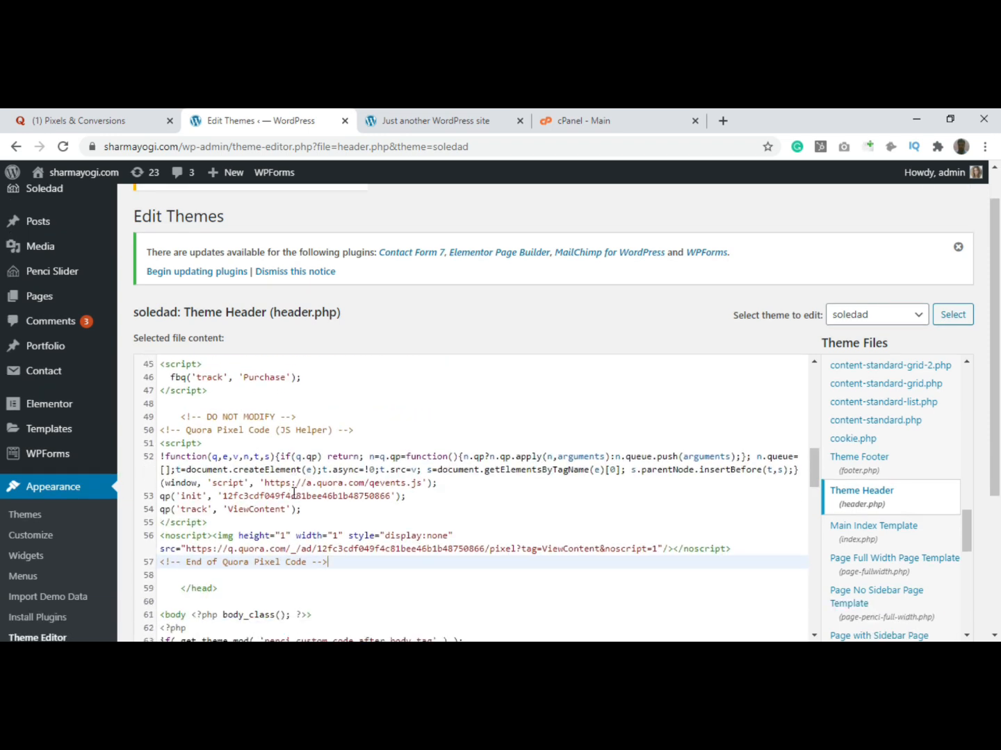
scroll(272, 459, "down", 3)
left_click_drag(998, 294, 997, 411)
left_click(178, 559)
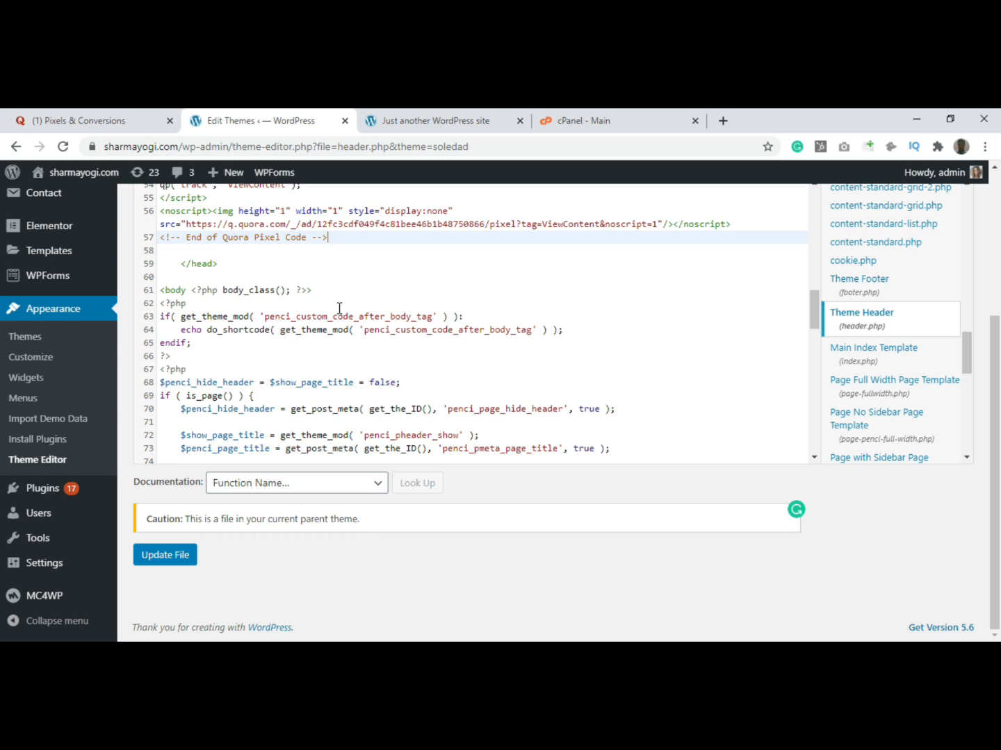
left_click_drag(997, 435, 997, 339)
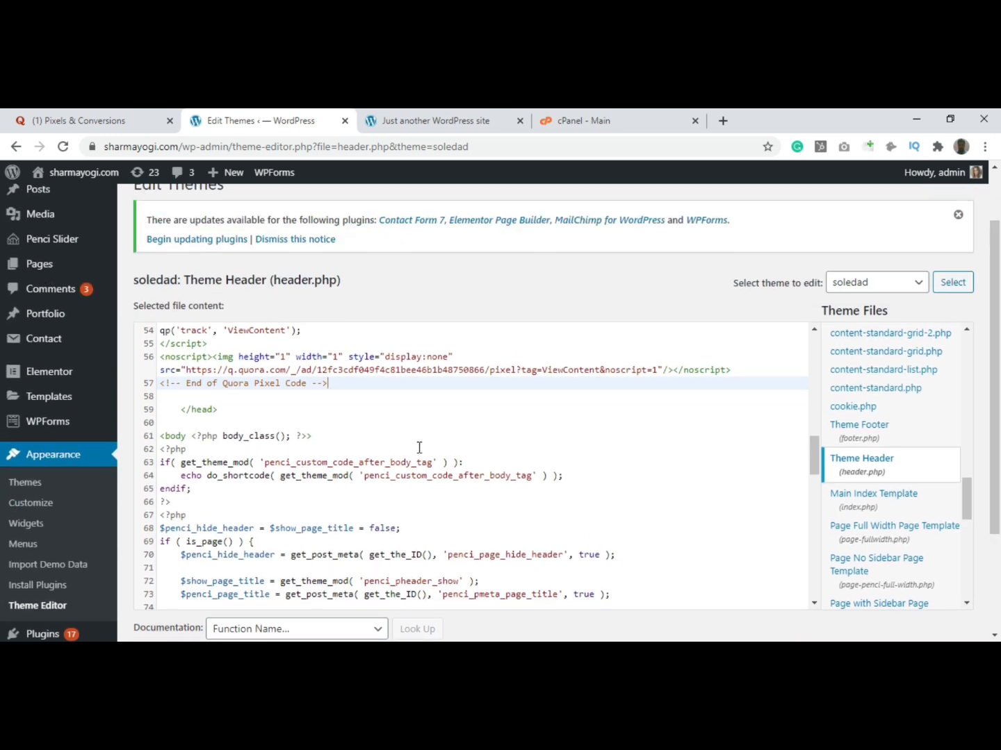
scroll(340, 432, "up", 1)
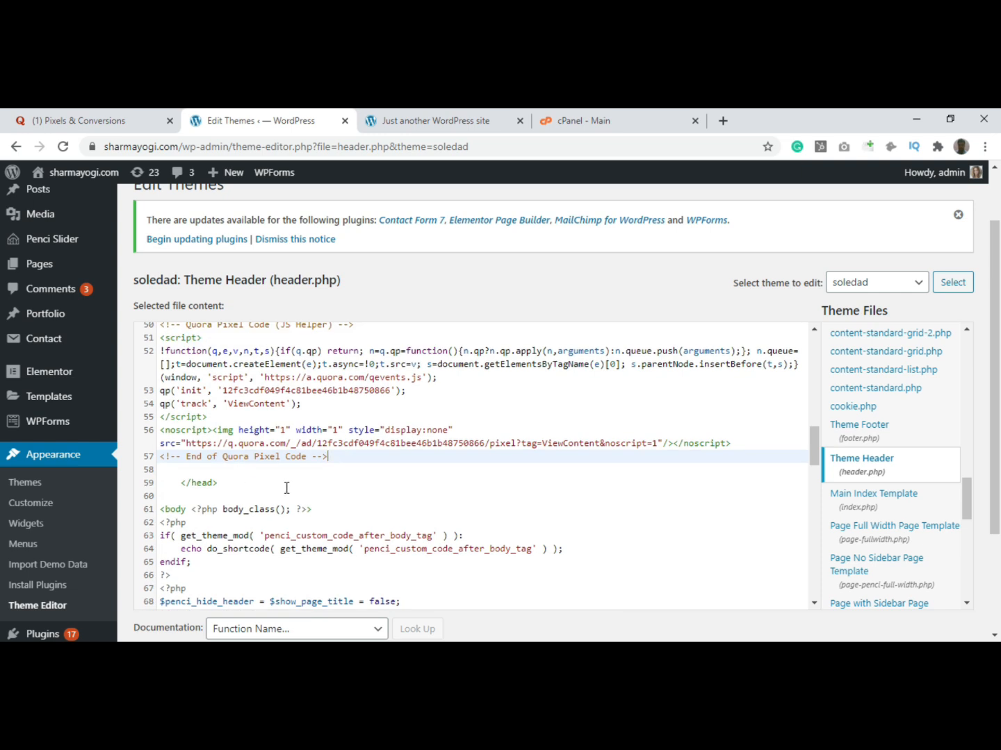
Step: Return to the Quora setup dialog and copy the optional Advanced match code to the clipboard
left_click(102, 113)
scroll(616, 452, "down", 3)
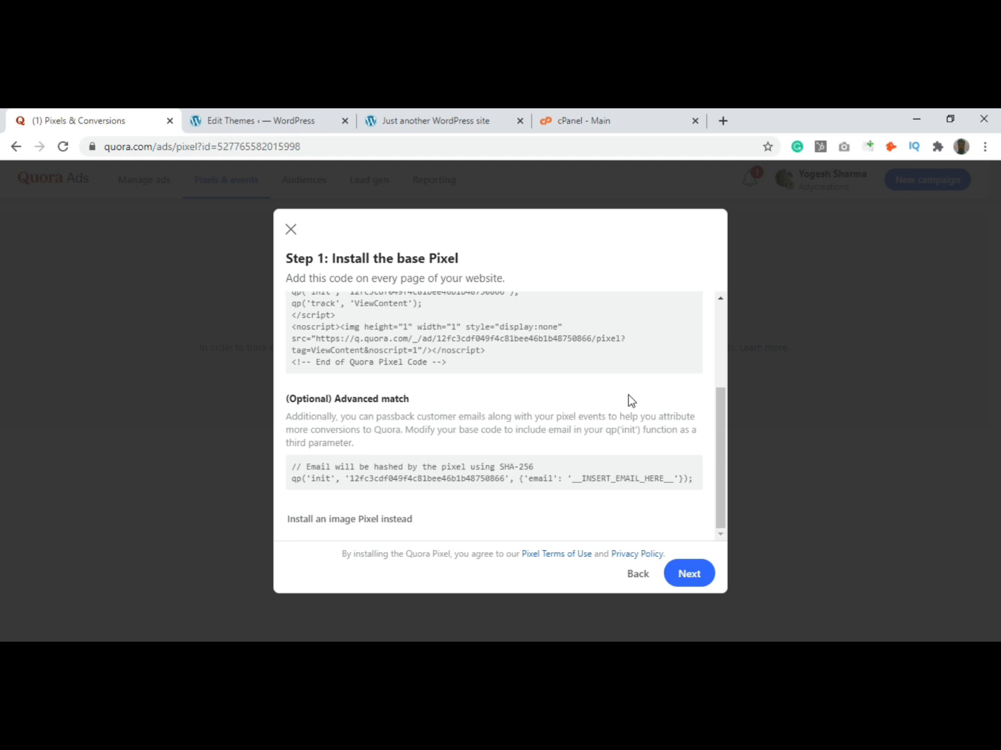
left_click(496, 479)
left_click(511, 479)
Step: Replace the pixel's qp('init') line in header.php with the Advanced match code and remove the blank line after it
left_click(276, 113)
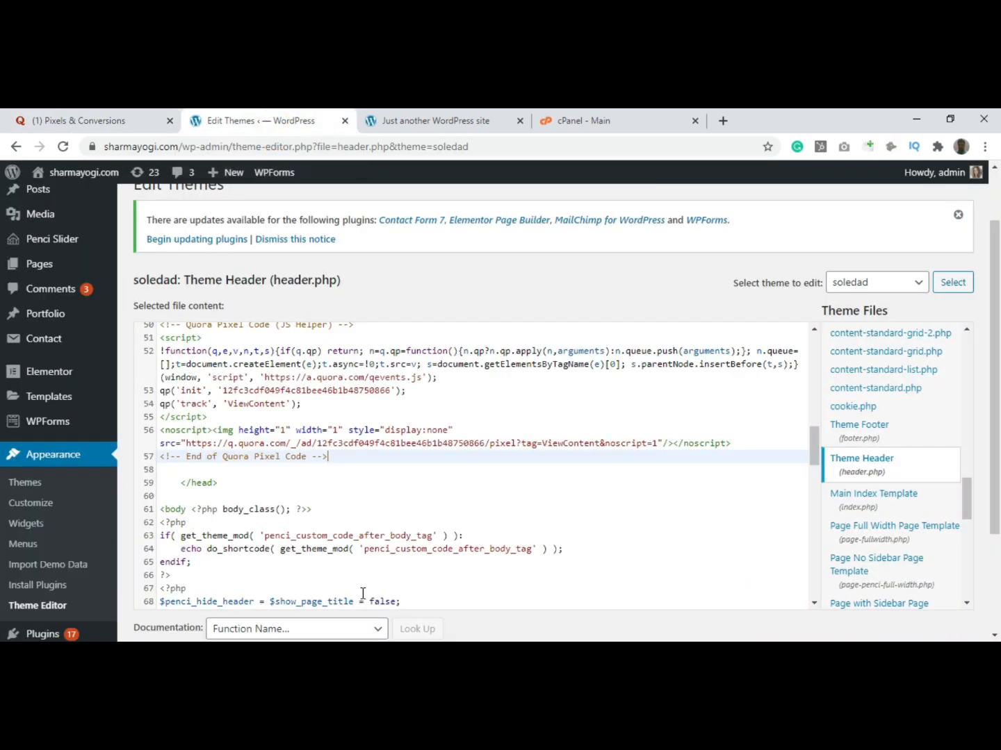
left_click_drag(406, 386, 156, 396)
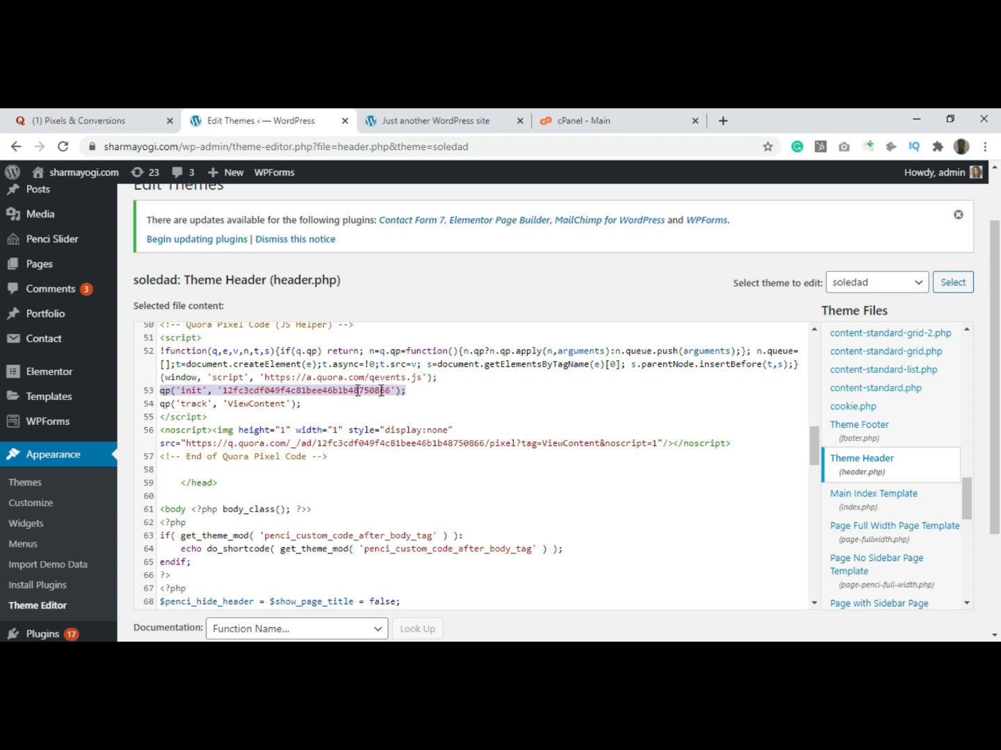
key("BackSpace")
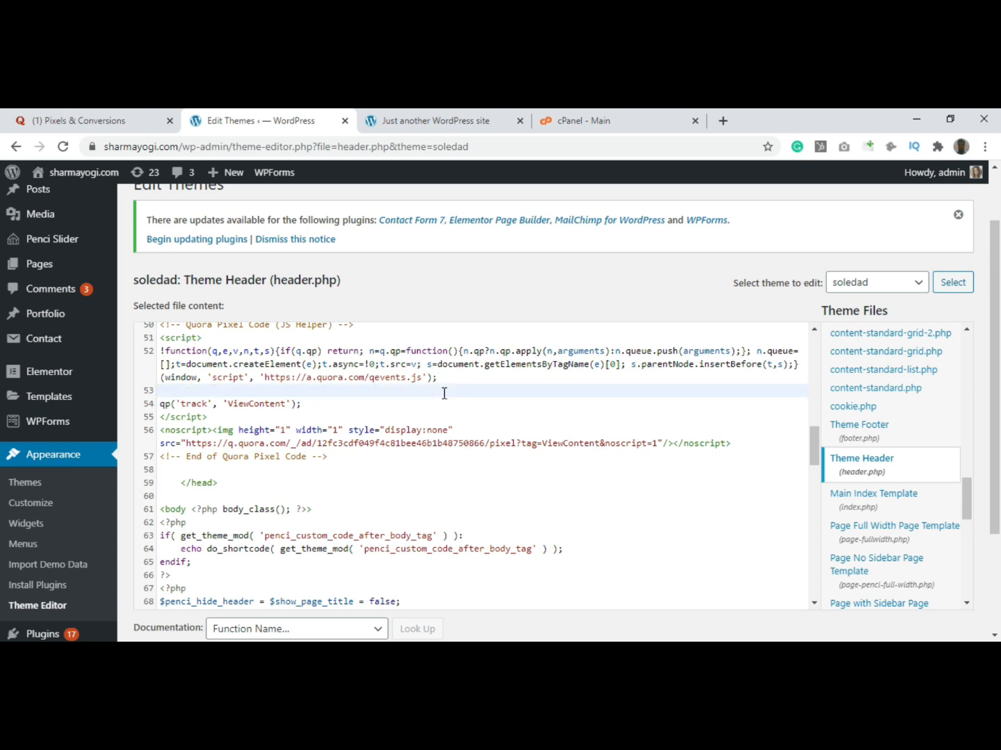
key("ctrl+v")
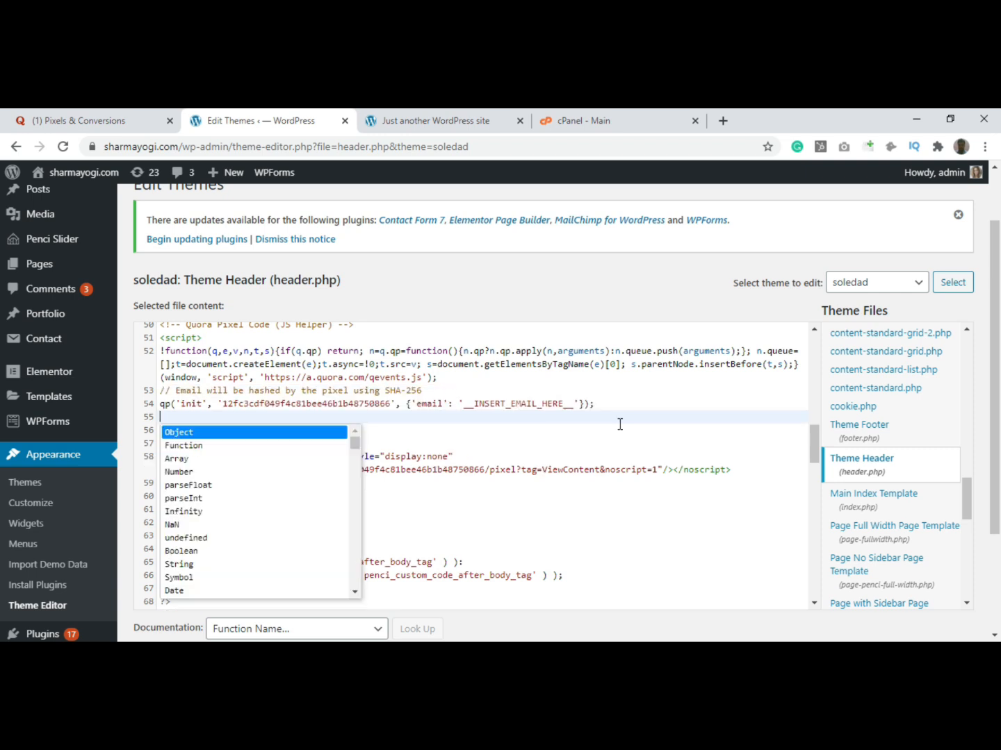
left_click(612, 394)
left_click(255, 416)
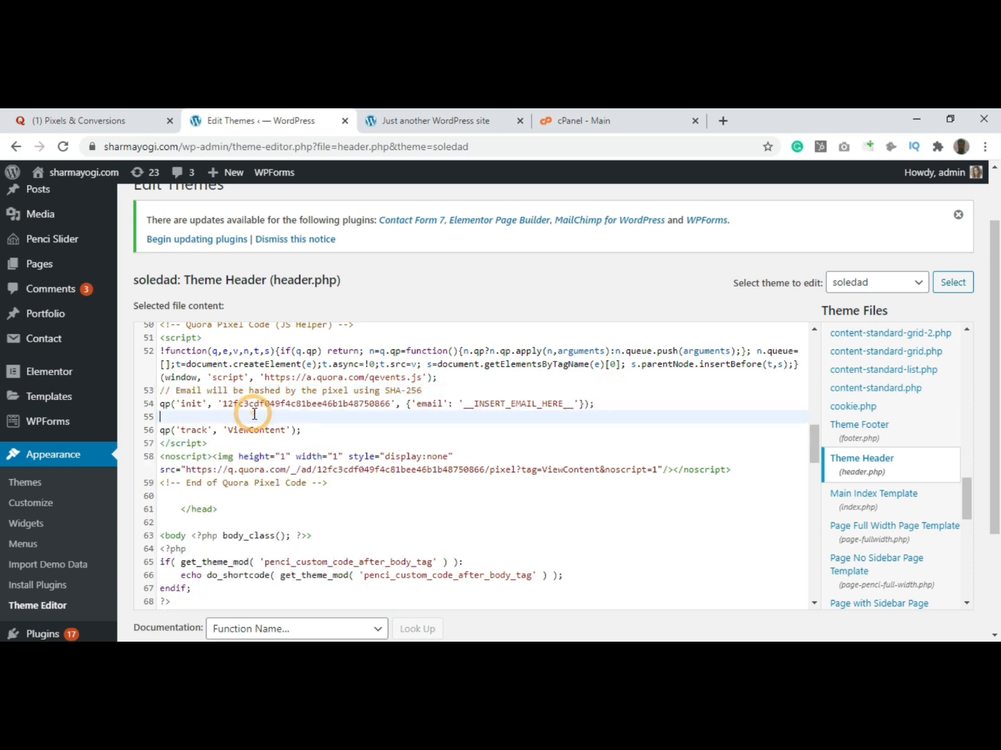
key("Delete")
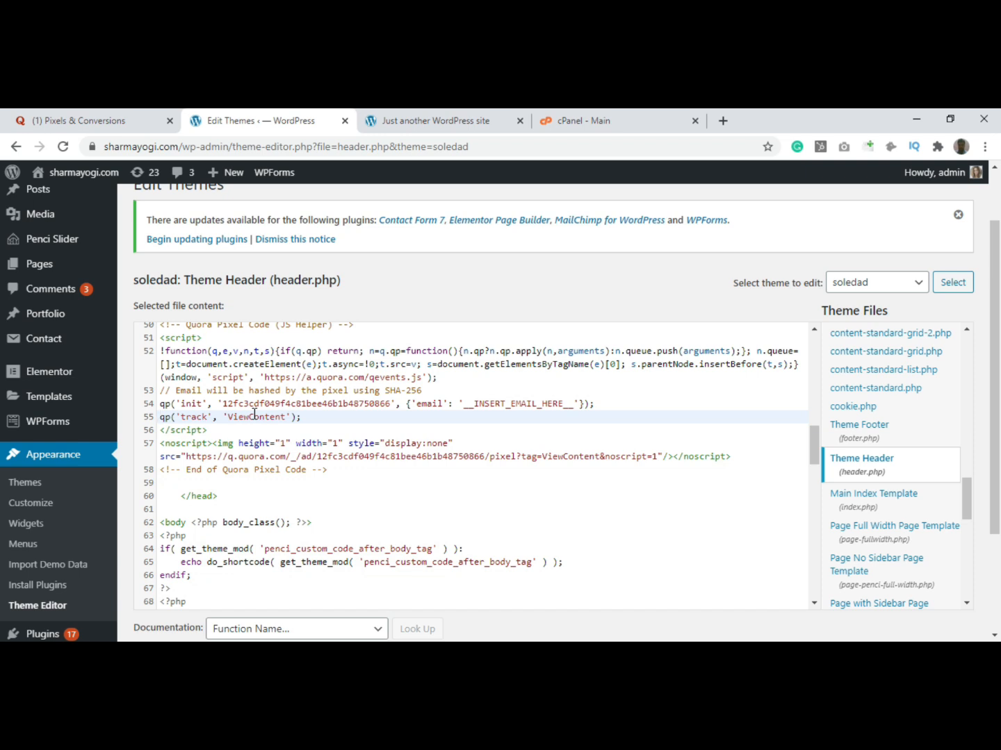
Step: Look over the edited header code, and advance the Quora pixel setup to Step 2: Track events
scroll(202, 549, "down", 2)
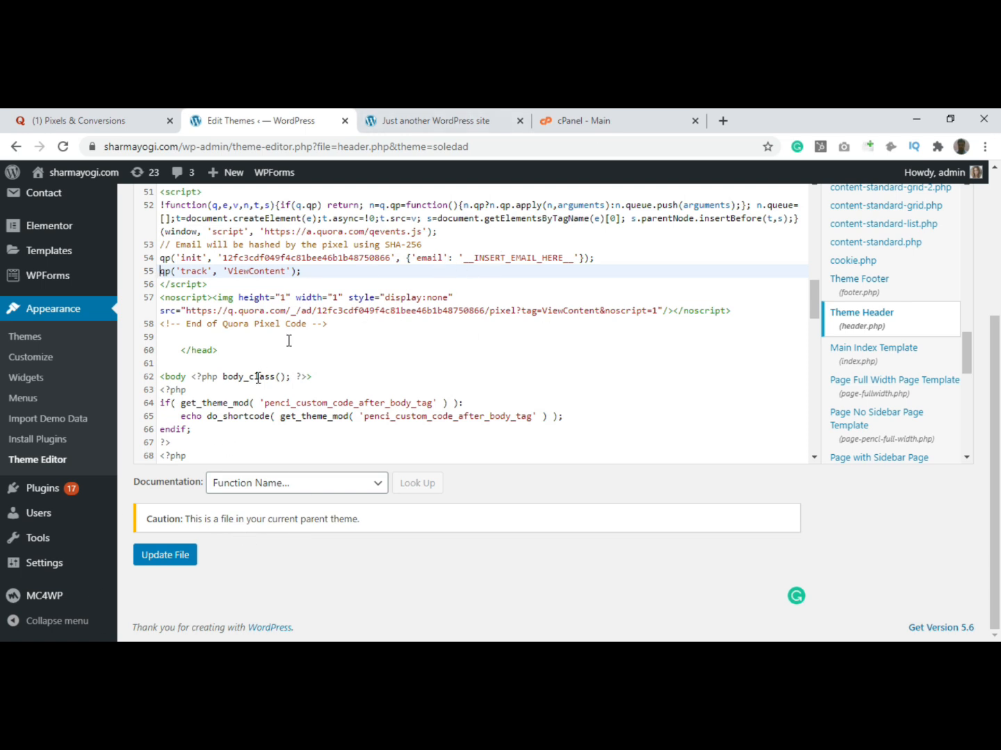
left_click_drag(998, 489, 999, 284)
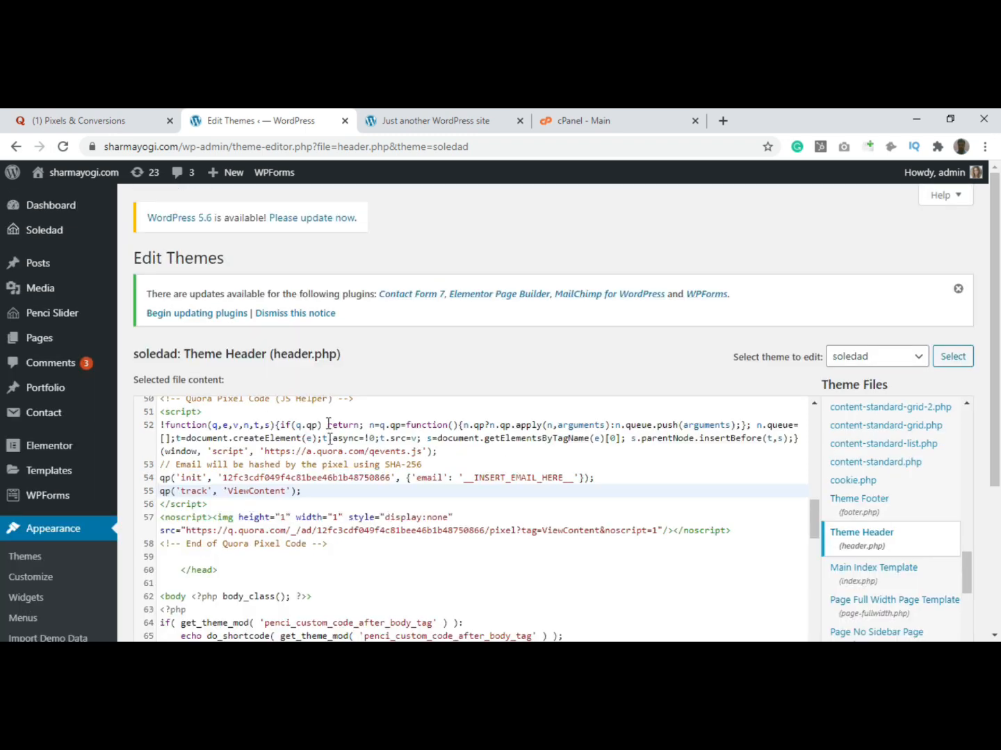
scroll(466, 201, "down", 4)
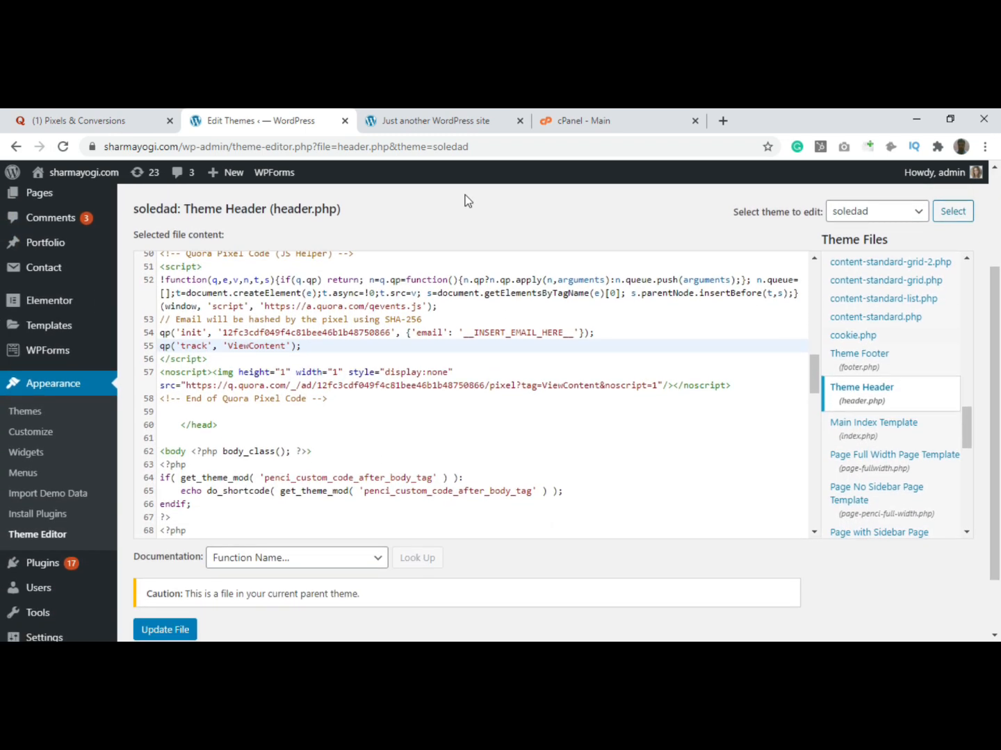
left_click(65, 119)
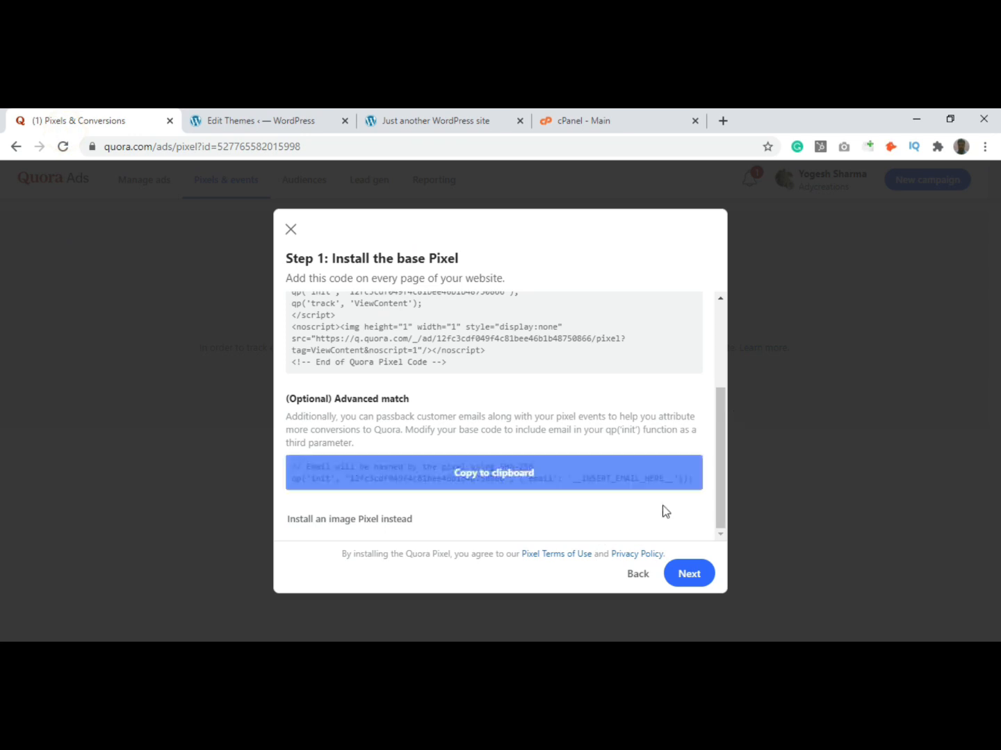
left_click(688, 574)
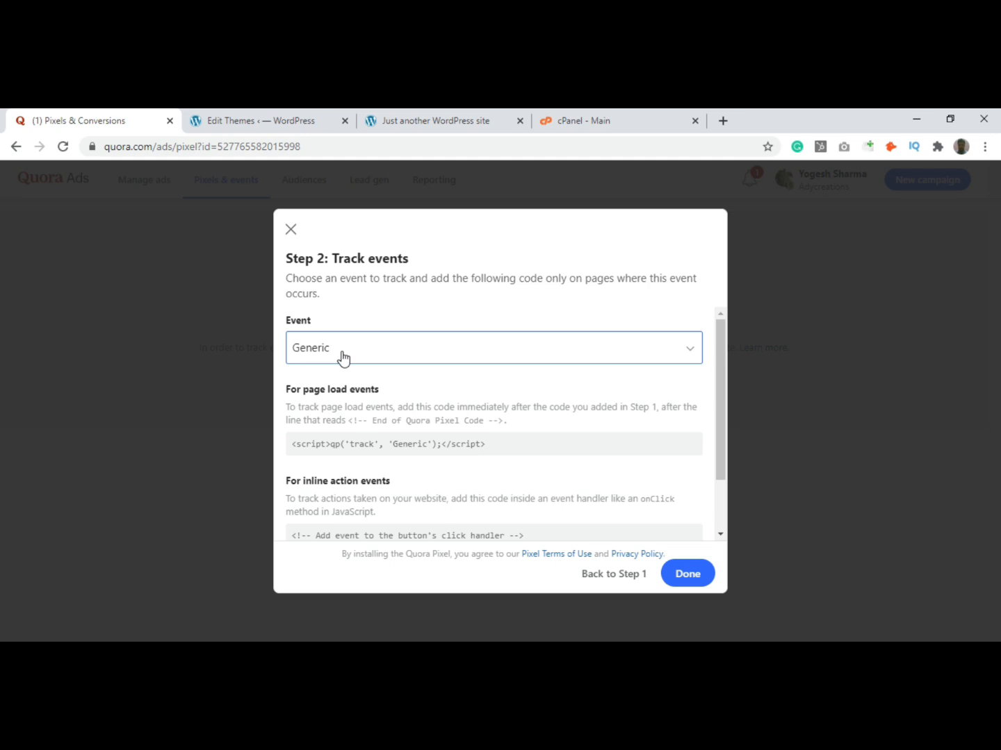
Step: Open the storecreation.in website in a new browser tab
left_click(723, 121)
left_click(677, 149)
type("storecreation.n")
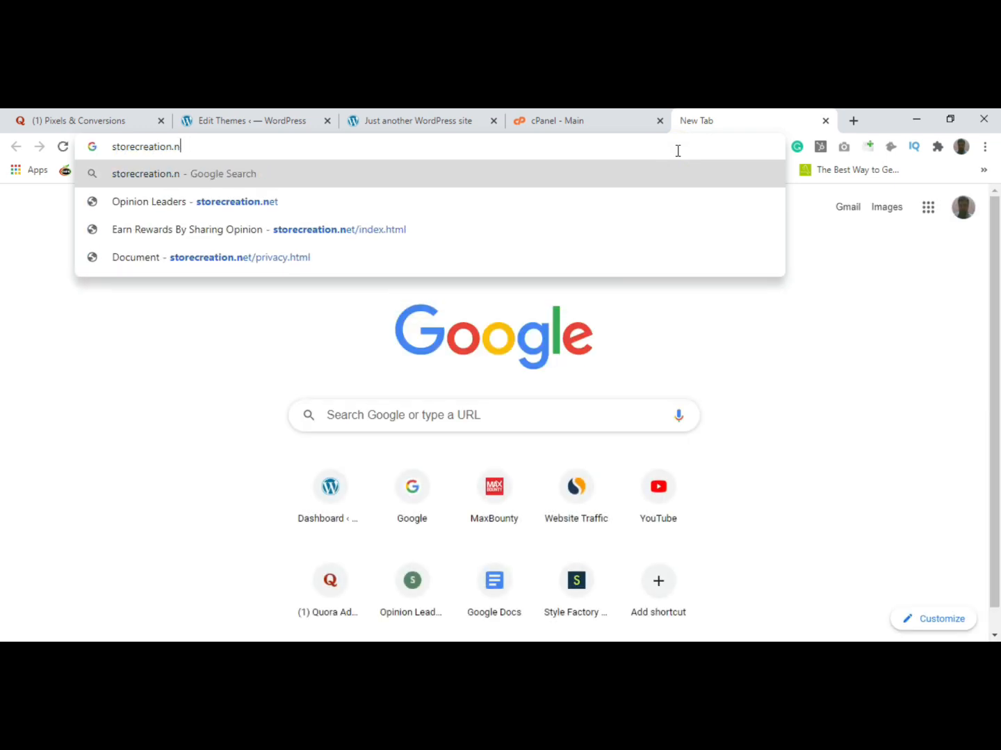
key("BackSpace")
type("in")
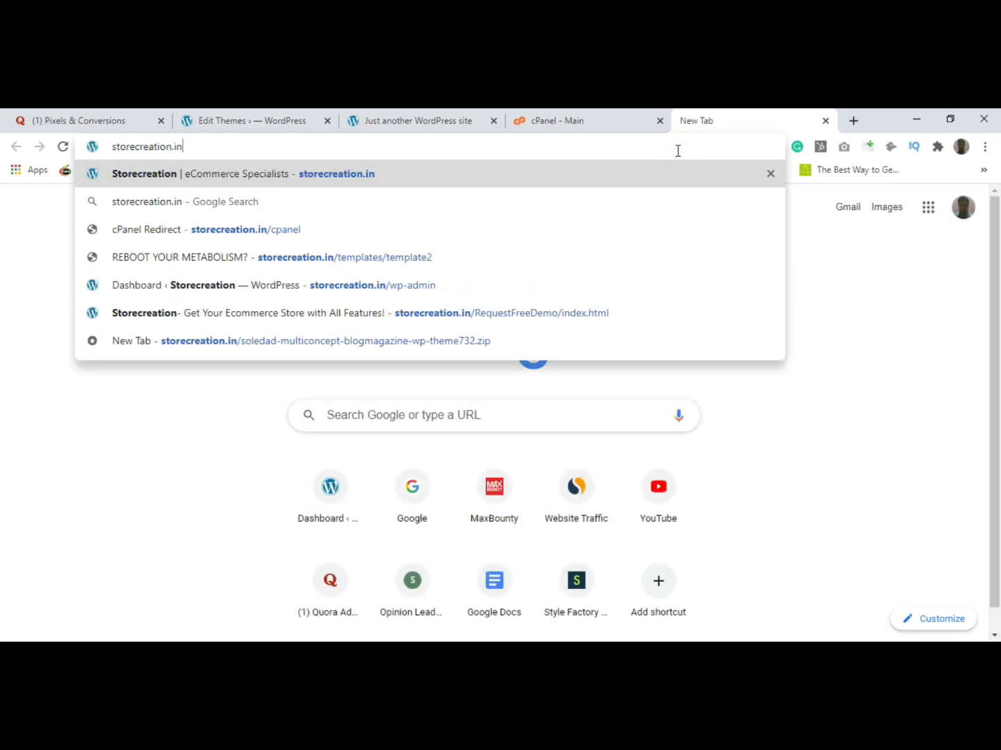
key("Return")
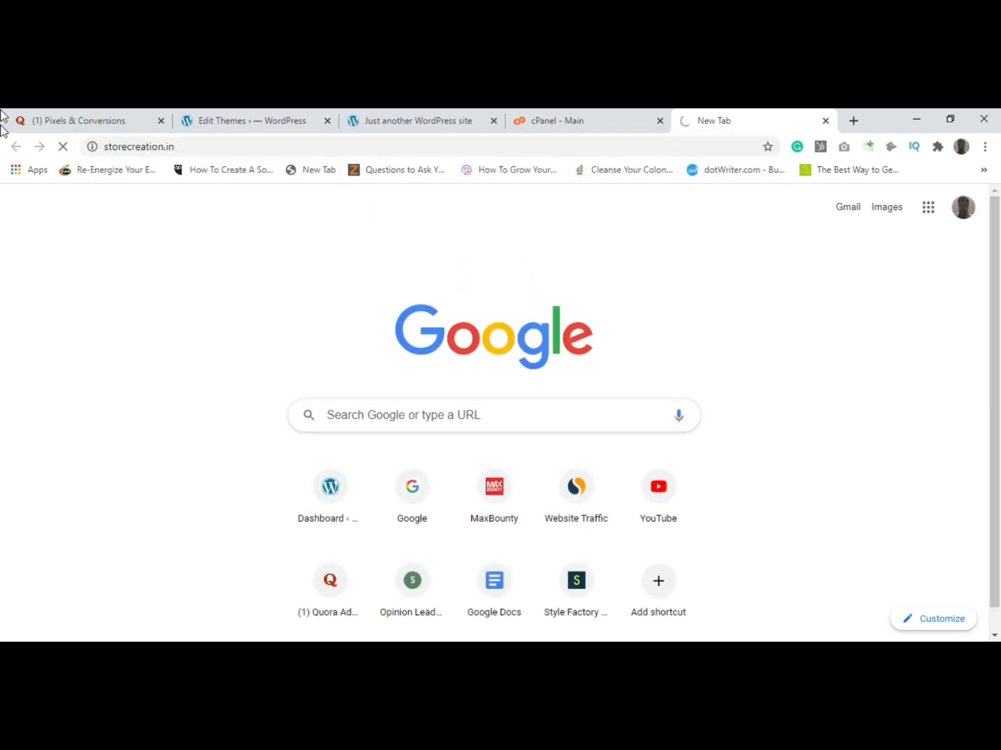
Step: Return to the Quora Track events setup and choose Generate Lead as the event to track
left_click(142, 115)
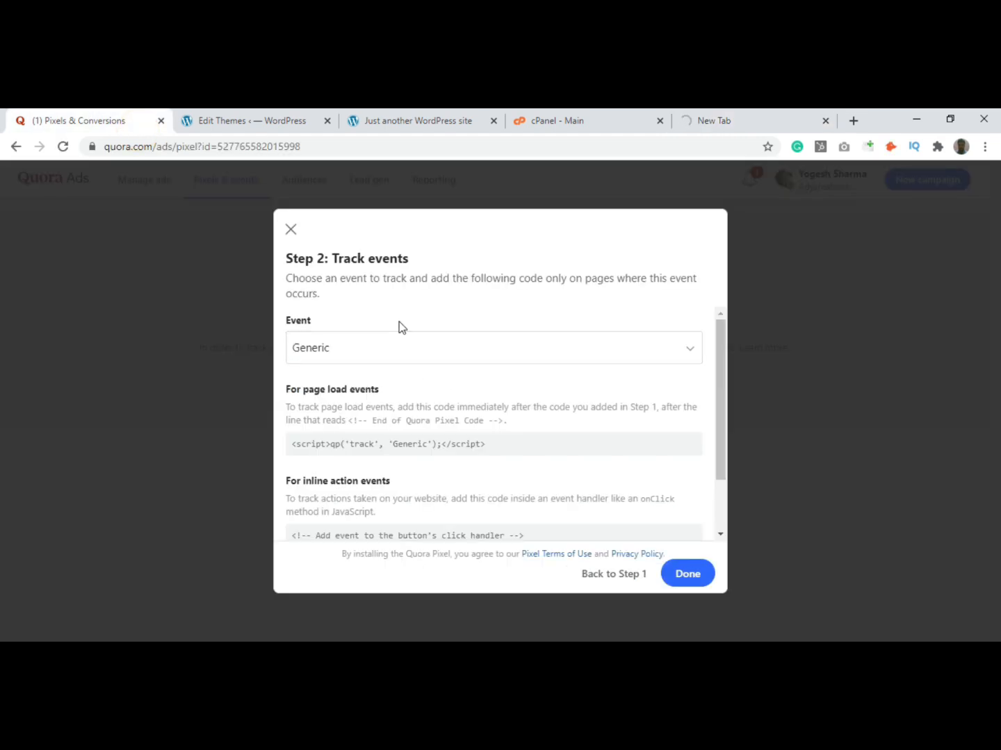
left_click(387, 348)
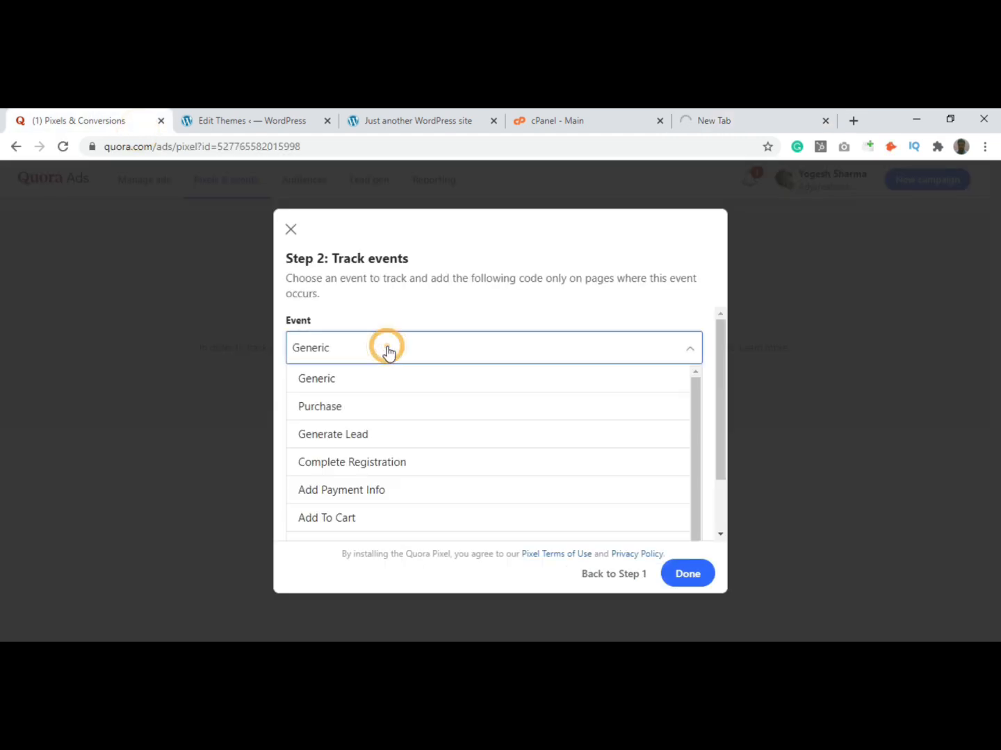
left_click(346, 438)
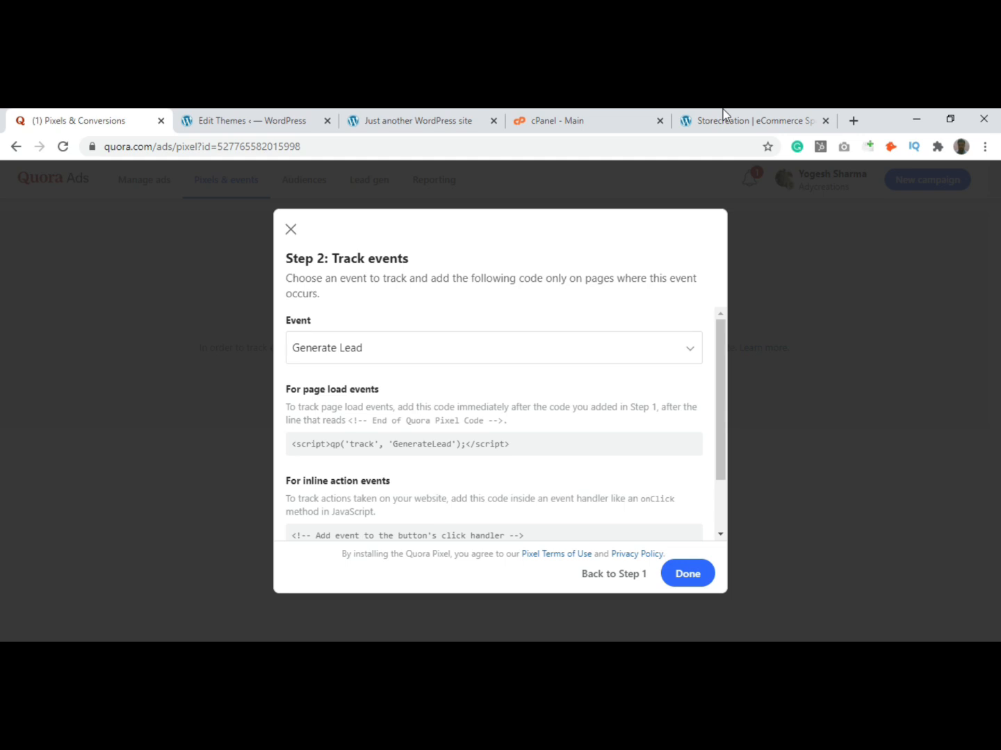
Step: Go to storecreation.in's Request Free Demo page and open its thanks.html page in the same folder
left_click(739, 119)
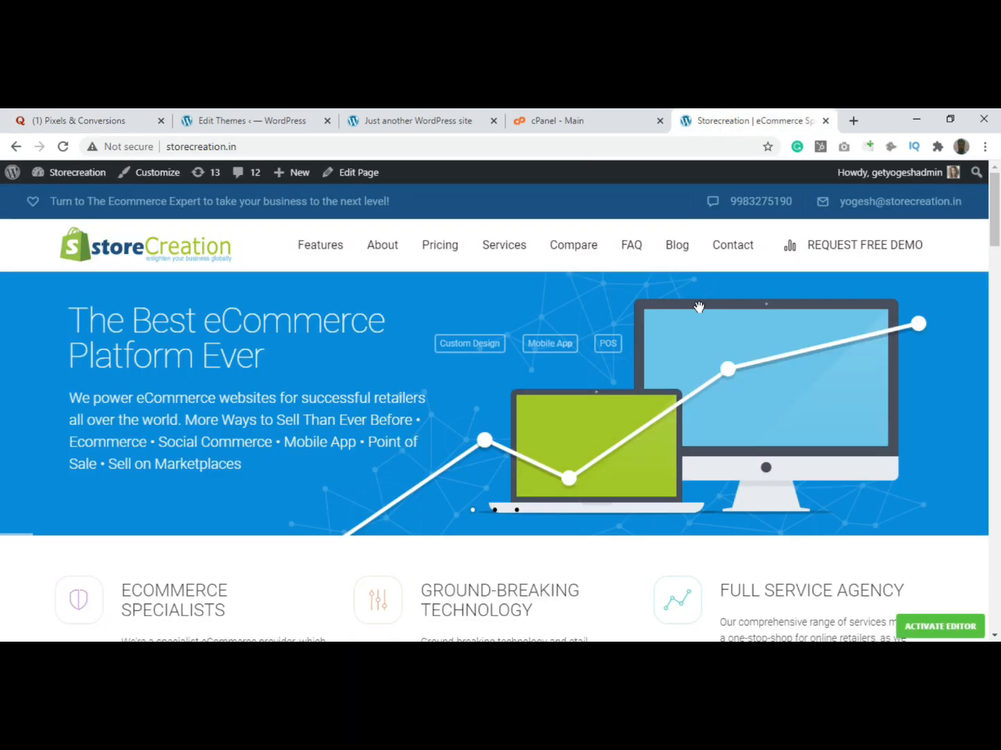
left_click(872, 247)
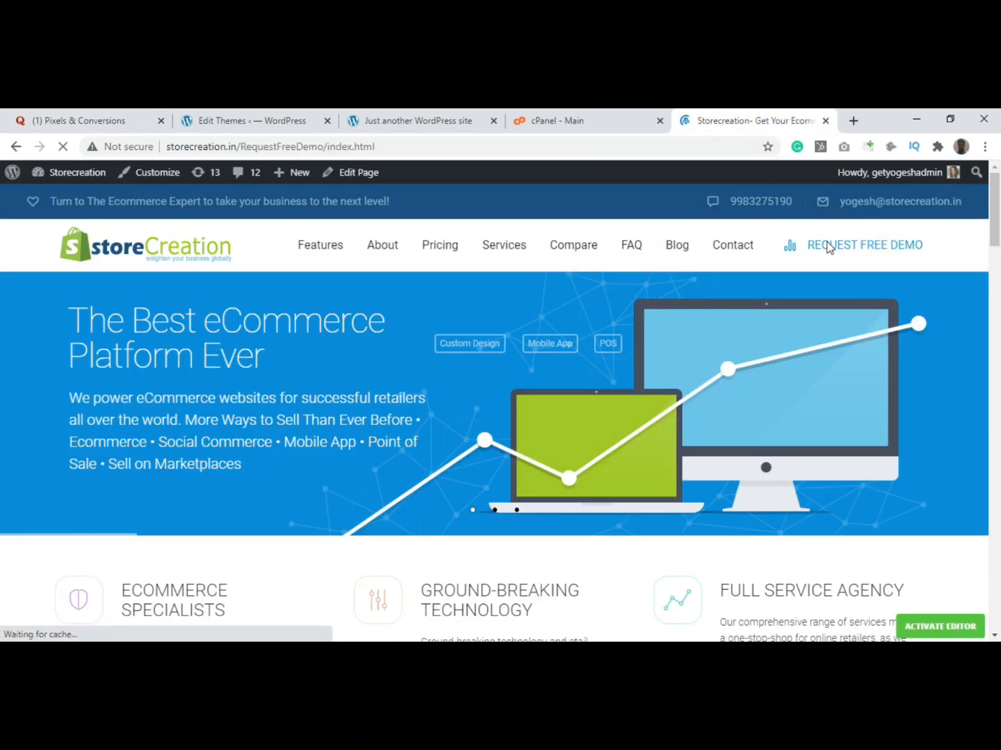
scroll(710, 399, "down", 1)
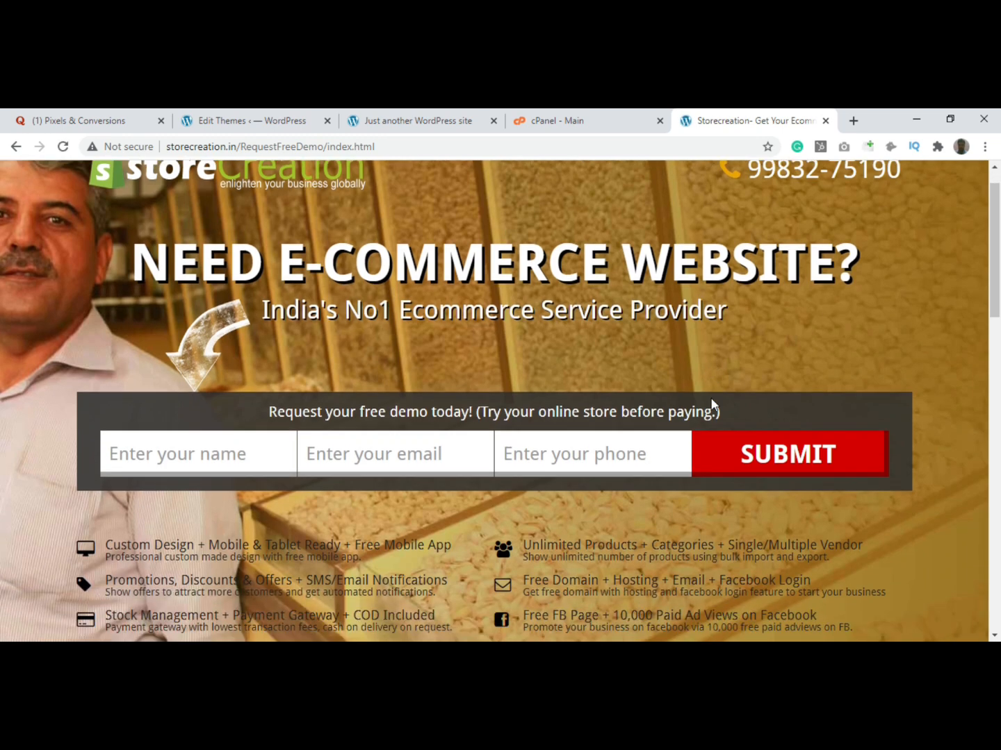
scroll(711, 400, "down", 2)
left_click_drag(328, 150, 353, 149)
type("thanks")
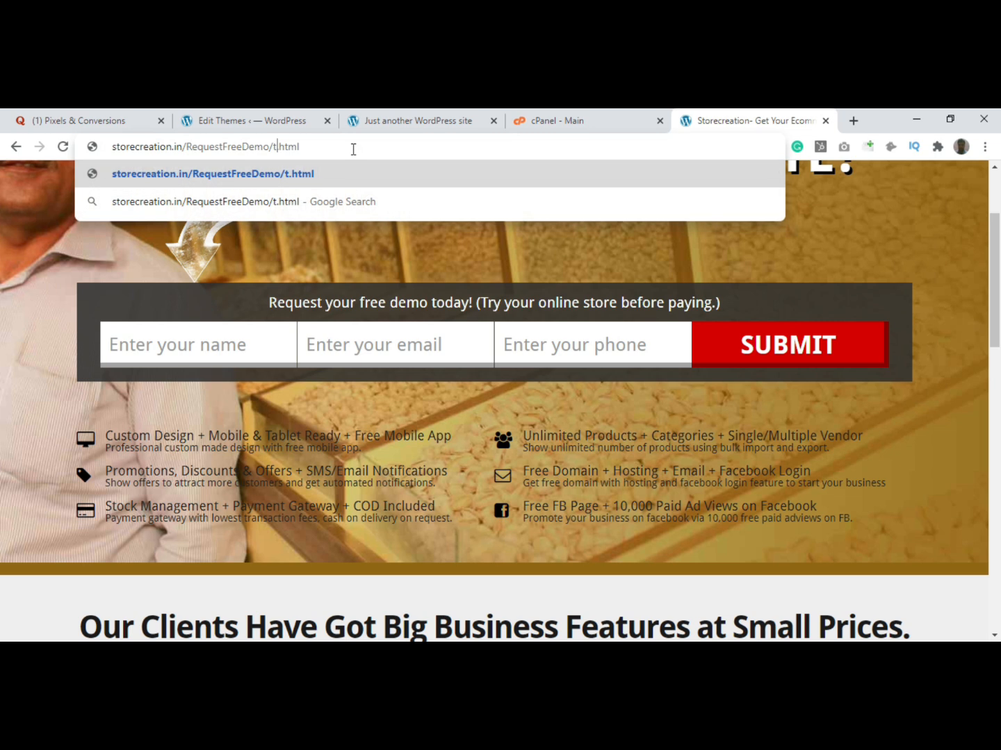
key("Return")
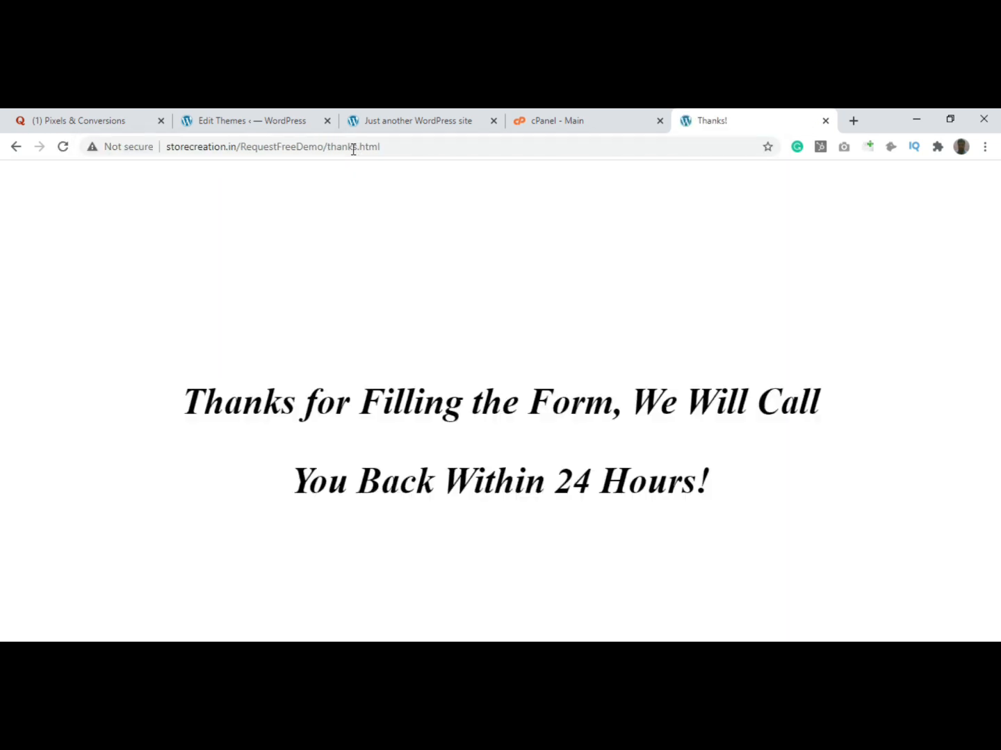
Step: Examine the thank-you message on thanks.html and compare the page with Quora's Generate Lead event instructions
left_click_drag(110, 331, 736, 453)
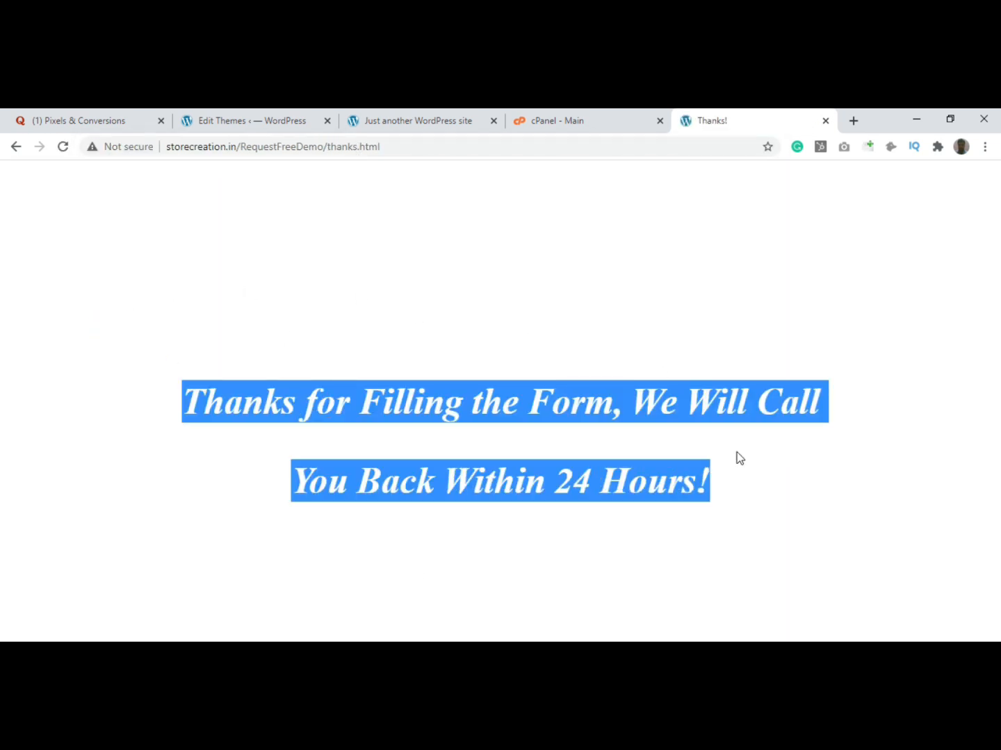
left_click(167, 395)
left_click_drag(169, 391, 847, 522)
left_click(132, 115)
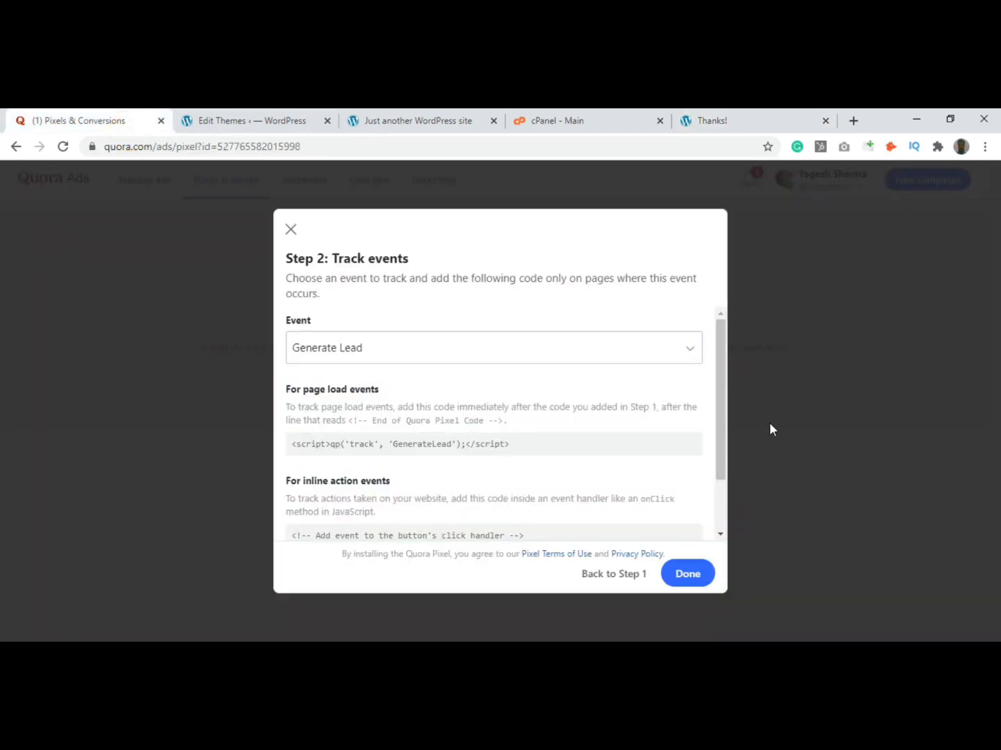
left_click(738, 113)
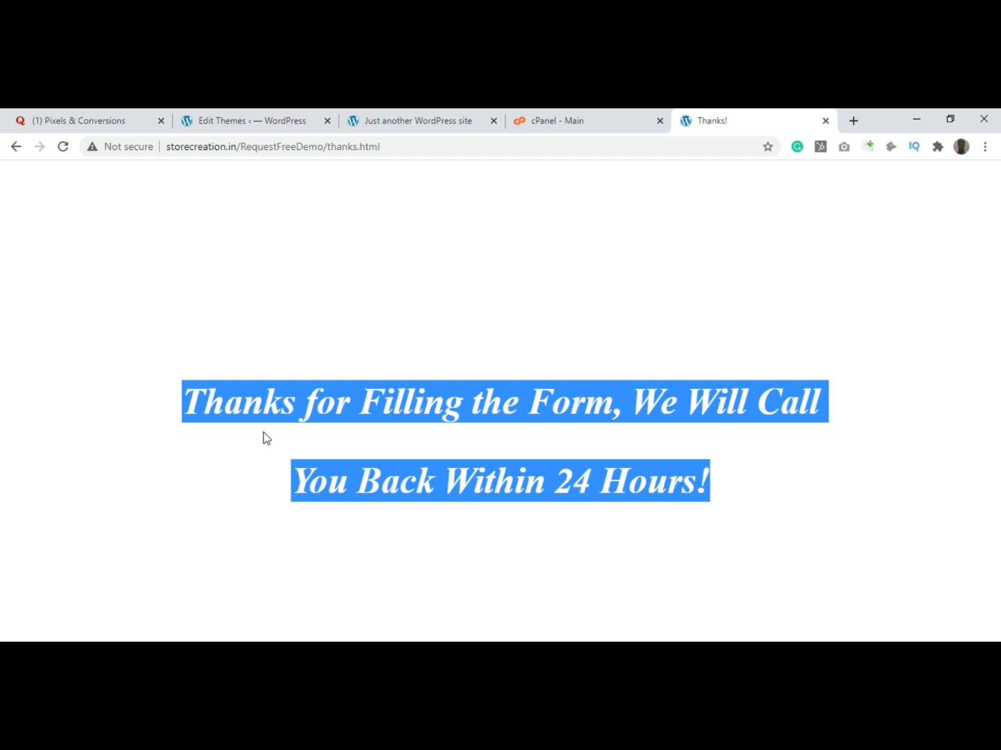
Step: Open the File Manager in cPanel and go to the RequestFreeDemo folder inside public_html
left_click(587, 112)
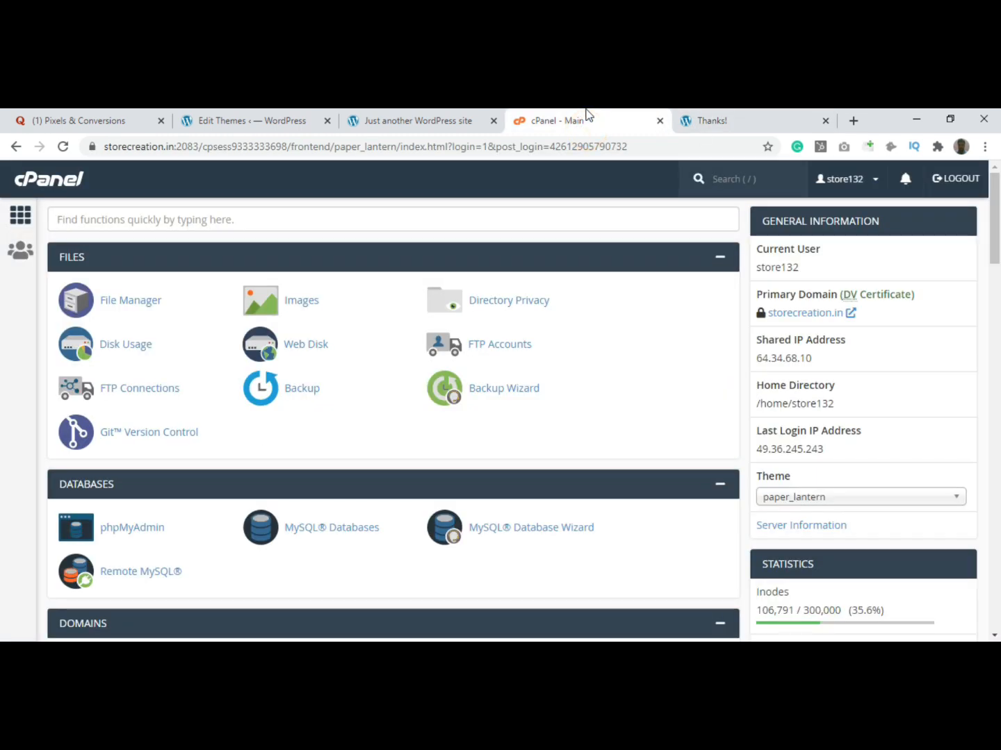
left_click(143, 302)
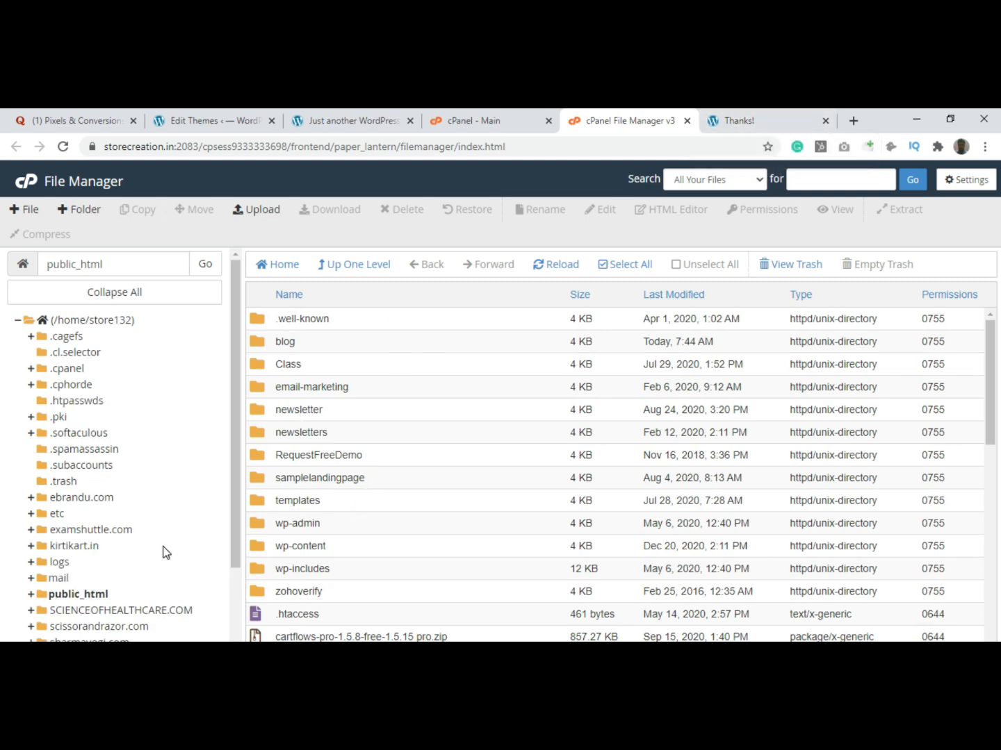
scroll(372, 474, "down", 1)
scroll(372, 475, "up", 1)
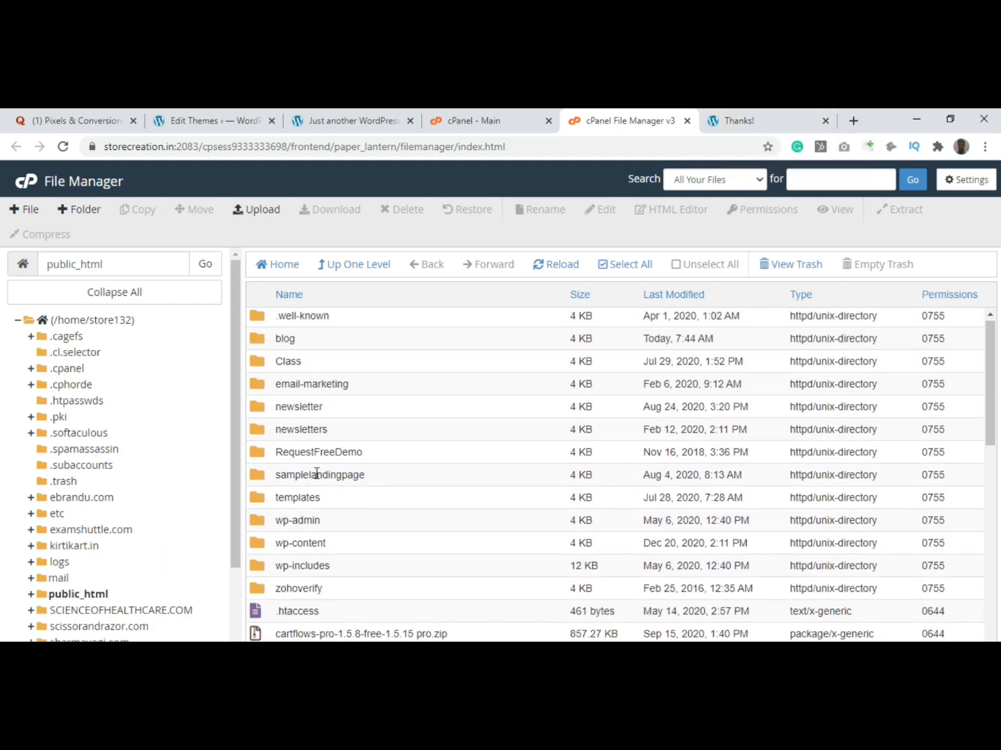
double_click(261, 464)
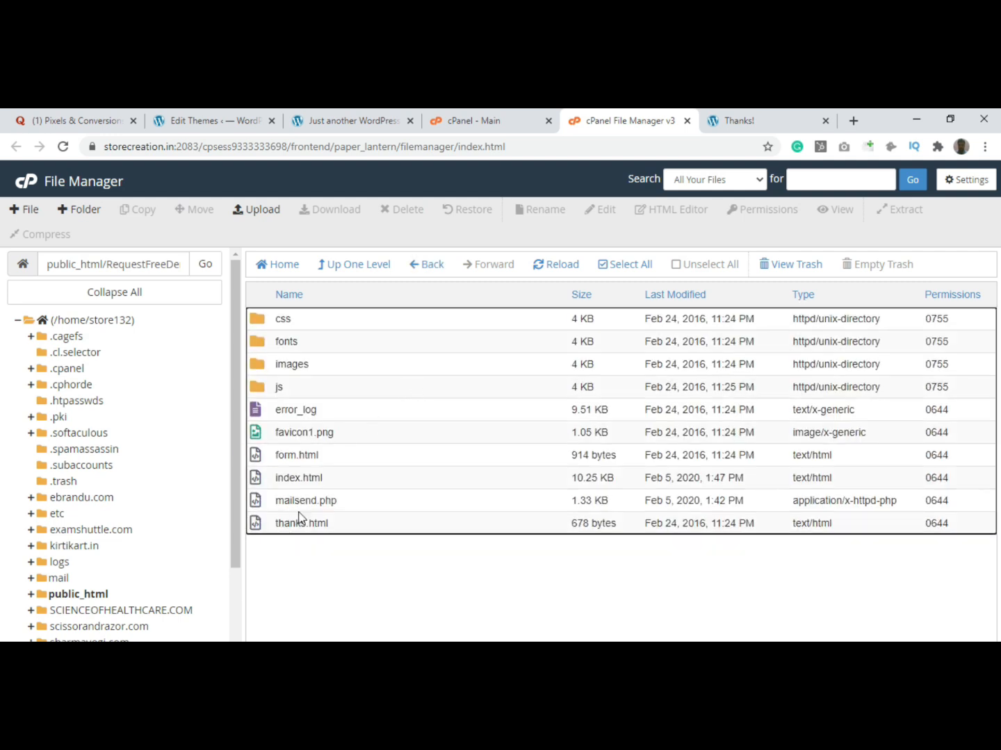
Step: Open thanks.html from the RequestFreeDemo folder in the code editor
left_click(258, 527)
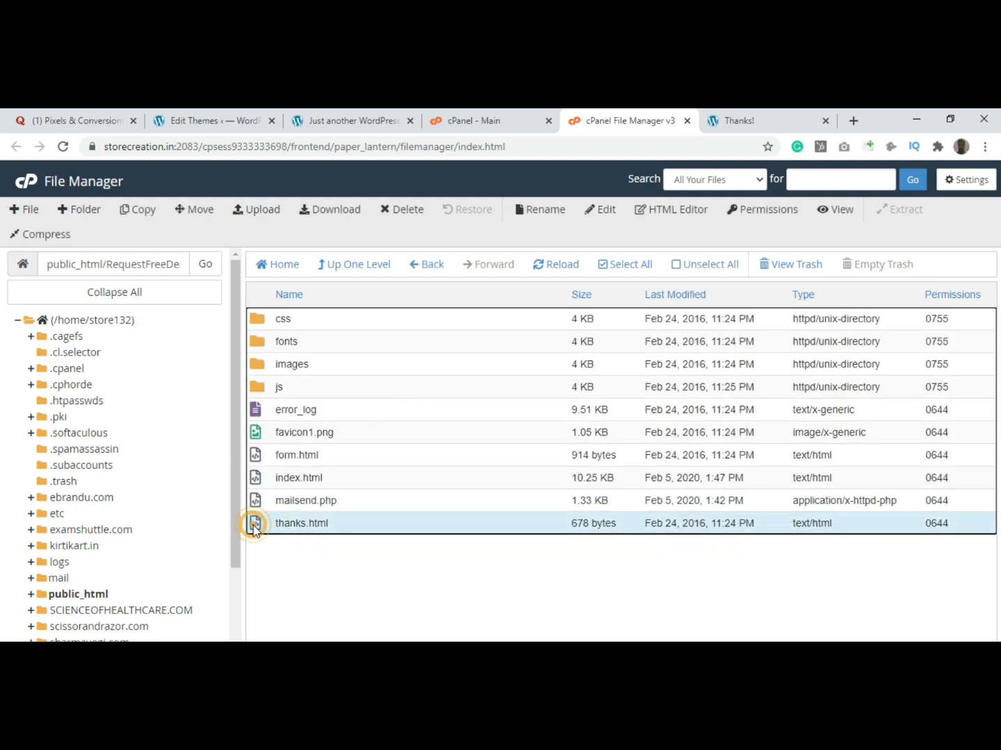
right_click(253, 528)
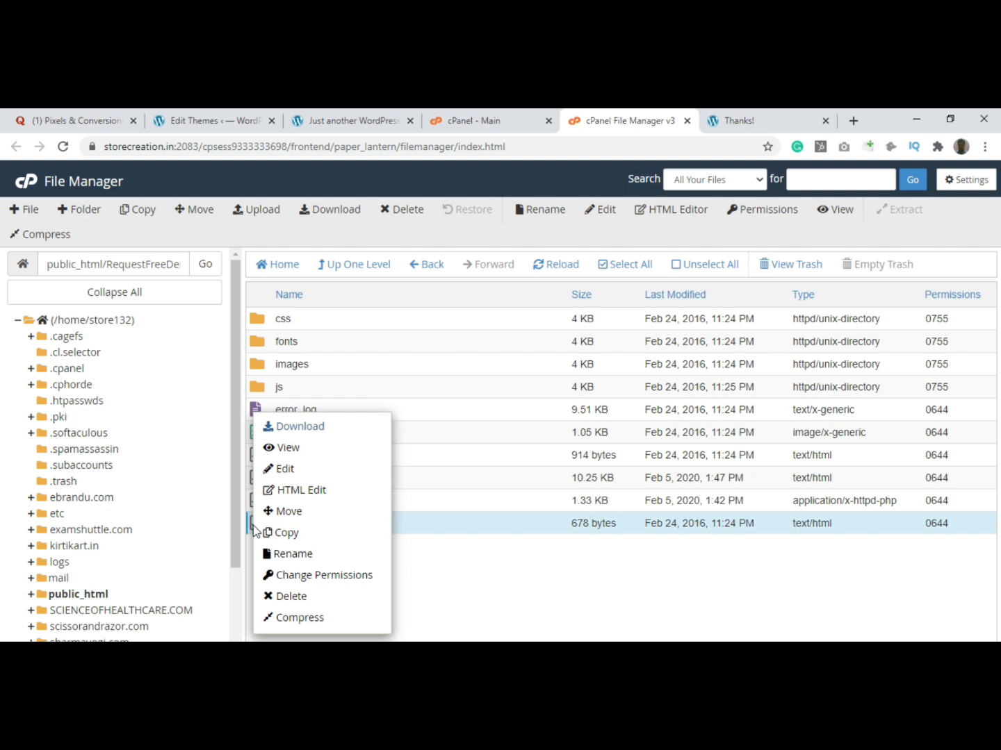
left_click(273, 468)
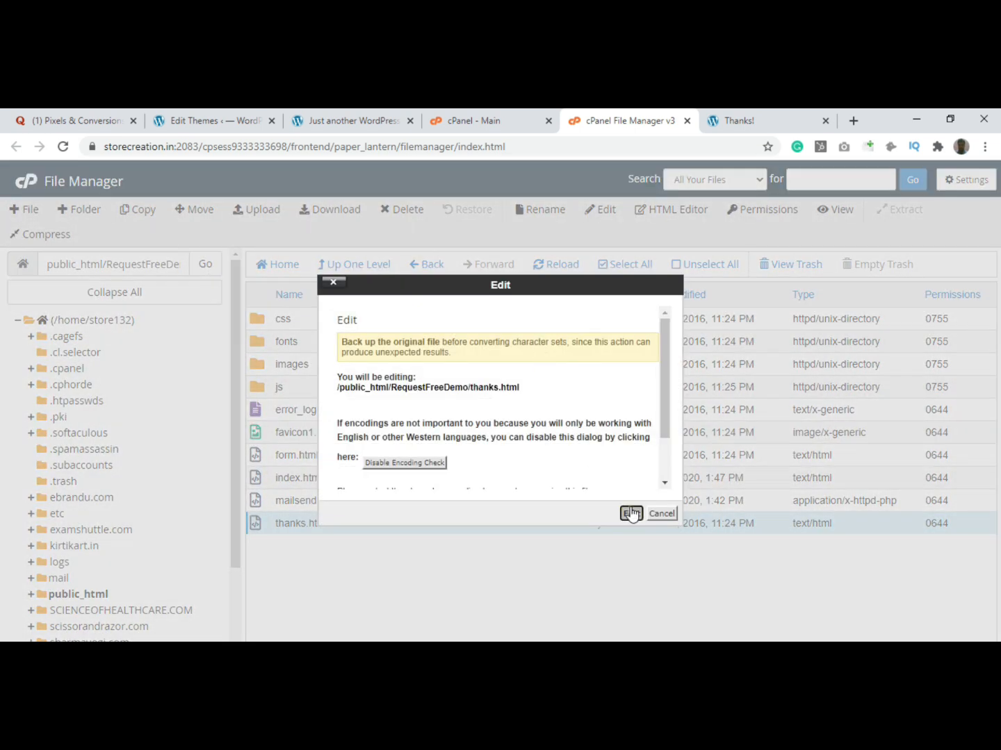
left_click(628, 511)
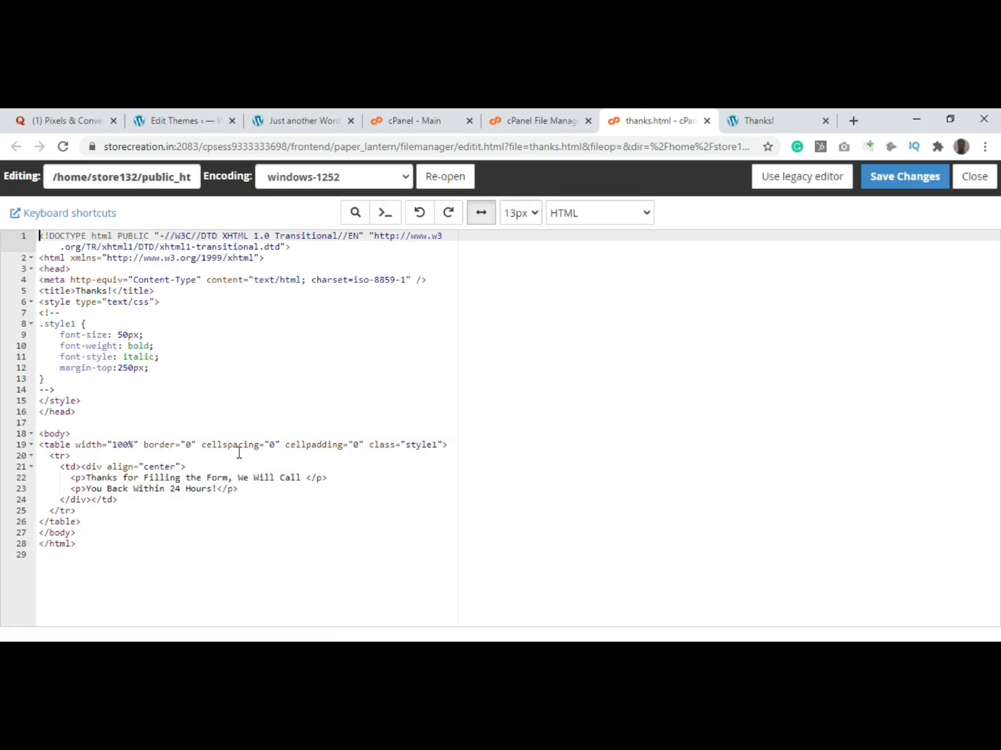
Step: Add four new lines after the closing style tag in thanks.html and paste the copied Advanced match code there
left_click(81, 402)
key("Return")
key("Return")
key("Return")
key("Return")
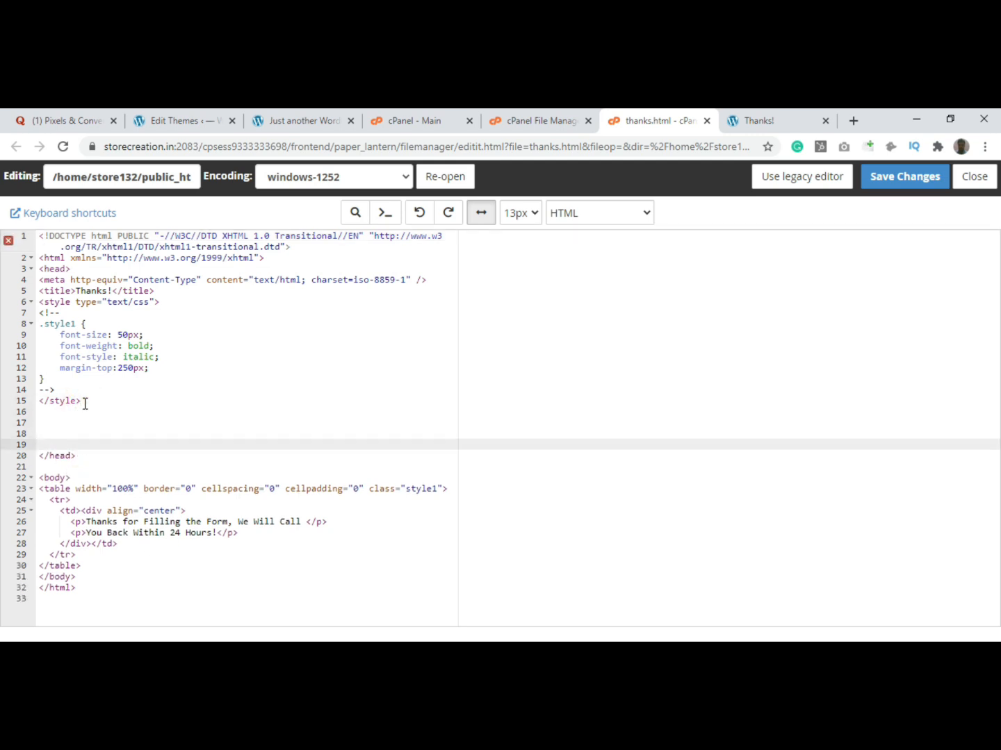
type("// Email will be hashed by the pixel using SHA-256 qp('init', '12fc3cdf049f4c81bee46b1b48750866', {'email': '__INSERT_EMAIL_HERE__'});")
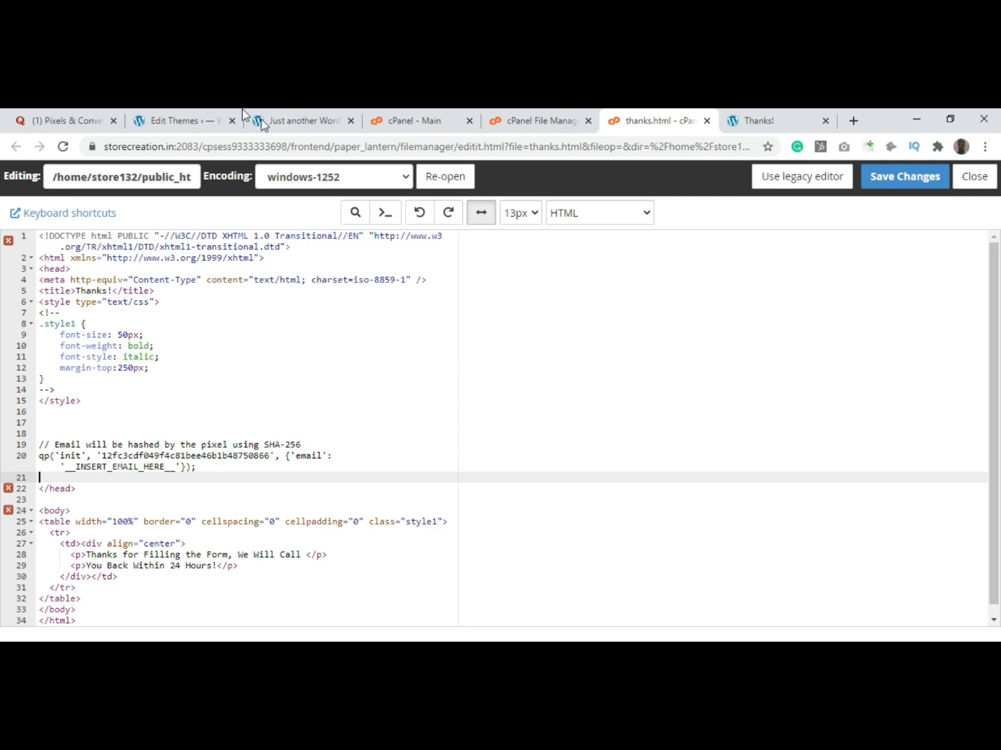
Step: Copy the complete Quora Pixel code from header.php and paste it into thanks.html between the closing style tag and the Advanced match lines
left_click(187, 121)
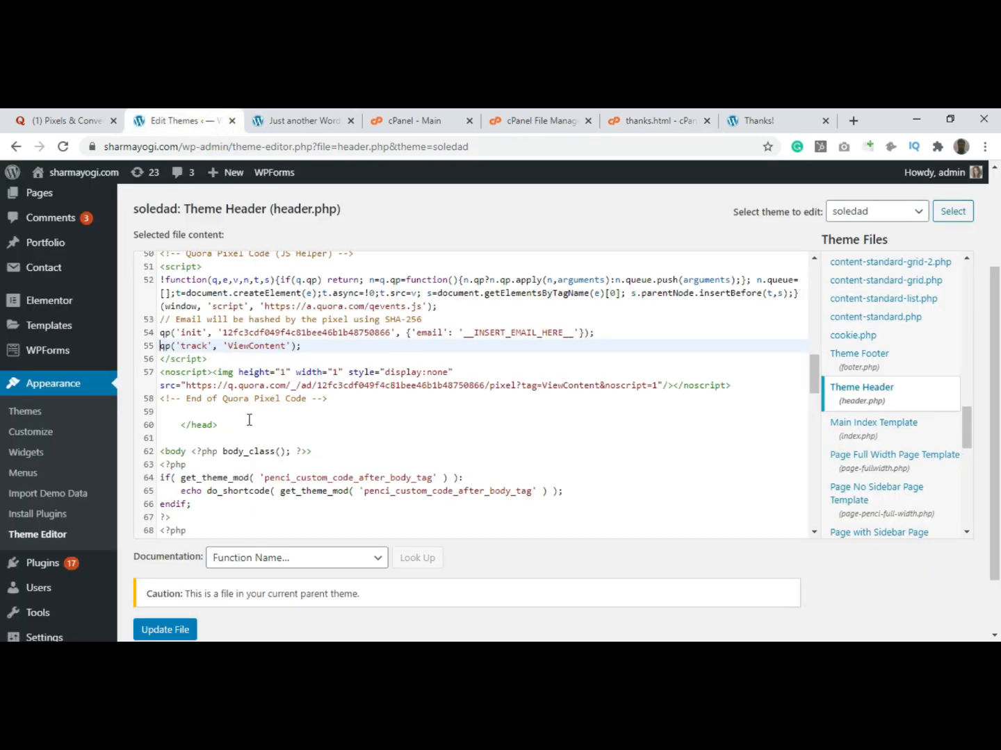
left_click_drag(341, 399, 174, 328)
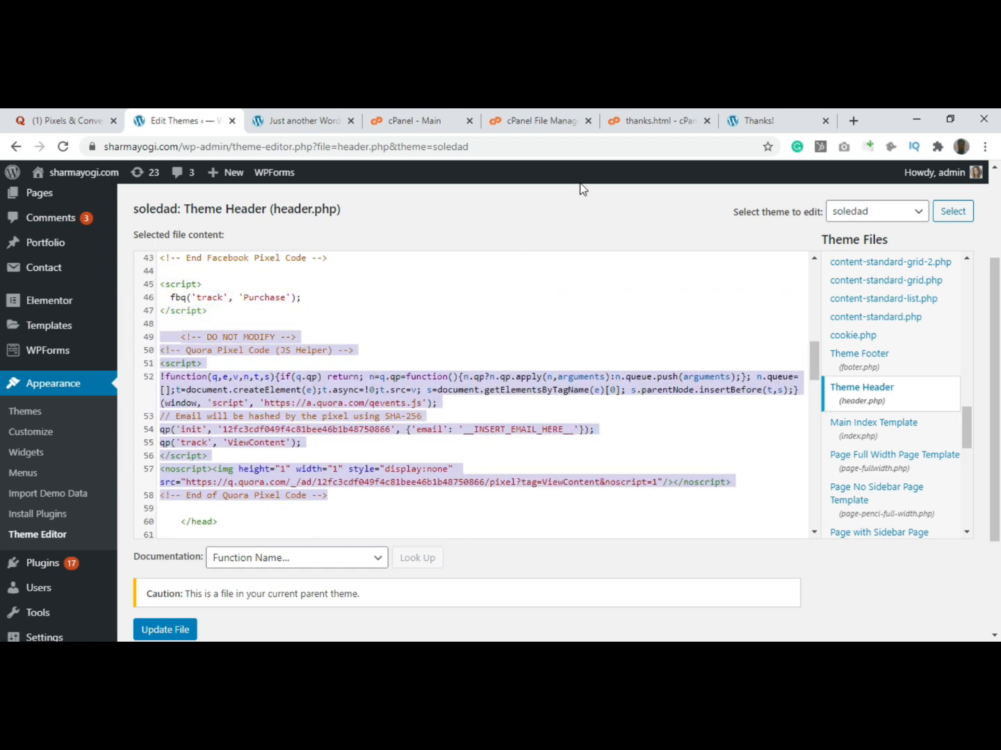
left_click(628, 121)
left_click(53, 420)
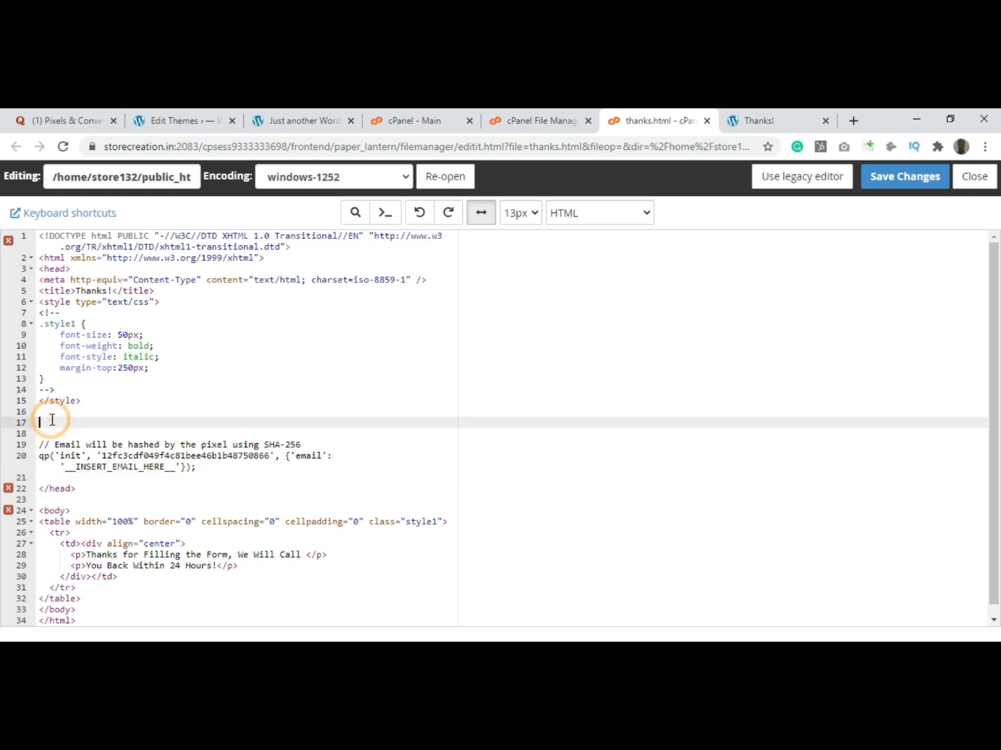
type("<!-- DO NOT MODIFY --> <!-- Quora Pixel Code (JS Helper) --> <script> !function(q,e,v,n,t,s){if(q.qp) return; n=q.qp=function(){n.qp?n.qp.apply(n,arguments):n.queue.push(arguments);}; n.queue=[];t=document.createElement(e);t.async=!0;t.src=v; s=document.getElementsByTagName(e)[0]; s.parentNode.insertBefore(t,s);}(window, 'script', 'https://a.quora.com/qevents.js'); // Email will be hashed by the pixel using SHA-256 qp('init', '12fc3cdf049f4c81bee46b1b48750866', {'email':'__INSERT_EMAIL_HERE__'}); qp('track', 'ViewContent'); </script> <noscript><img height=\"1\" width=\"1\" style=\"display:none\" src=\"https://q.quora.com/_/ad/12fc3cdf049f4c81bee46b1b48750866/pixel?tag=ViewContent&noscript=1\"/></noscript> <!-- End of Quora Pixel Code -->")
scroll(256, 521, "down", 3)
left_click_drag(97, 532, 197, 552)
left_click(247, 576)
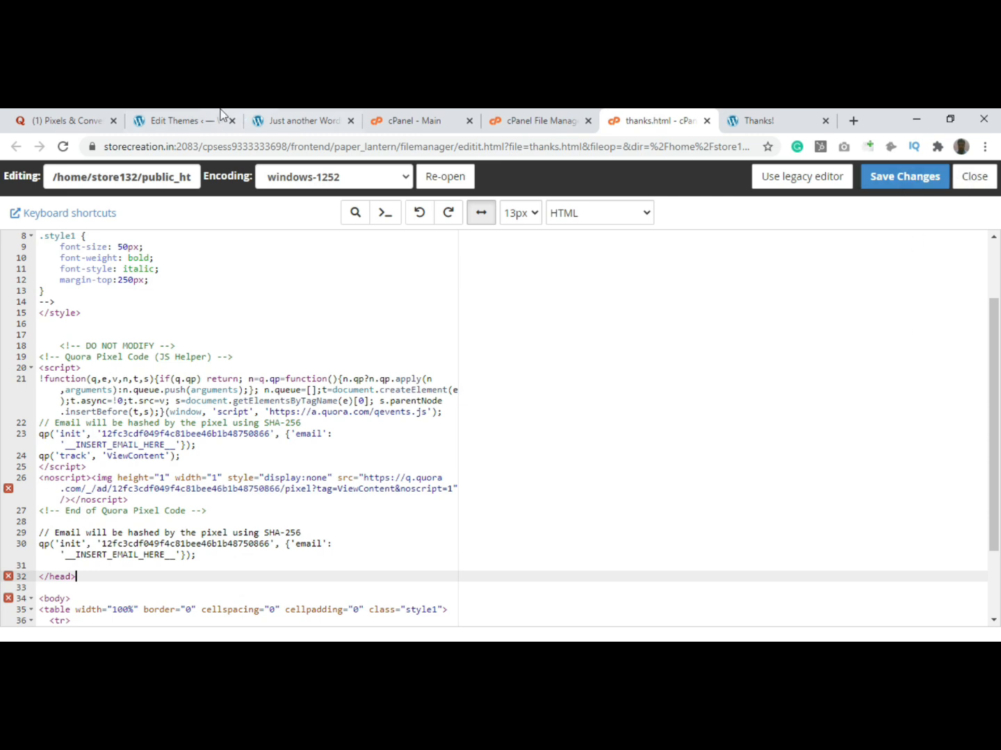
Step: Return to the Quora Track events dialog, finish the pixel setup, and reload the Pixels & events page
left_click(182, 120)
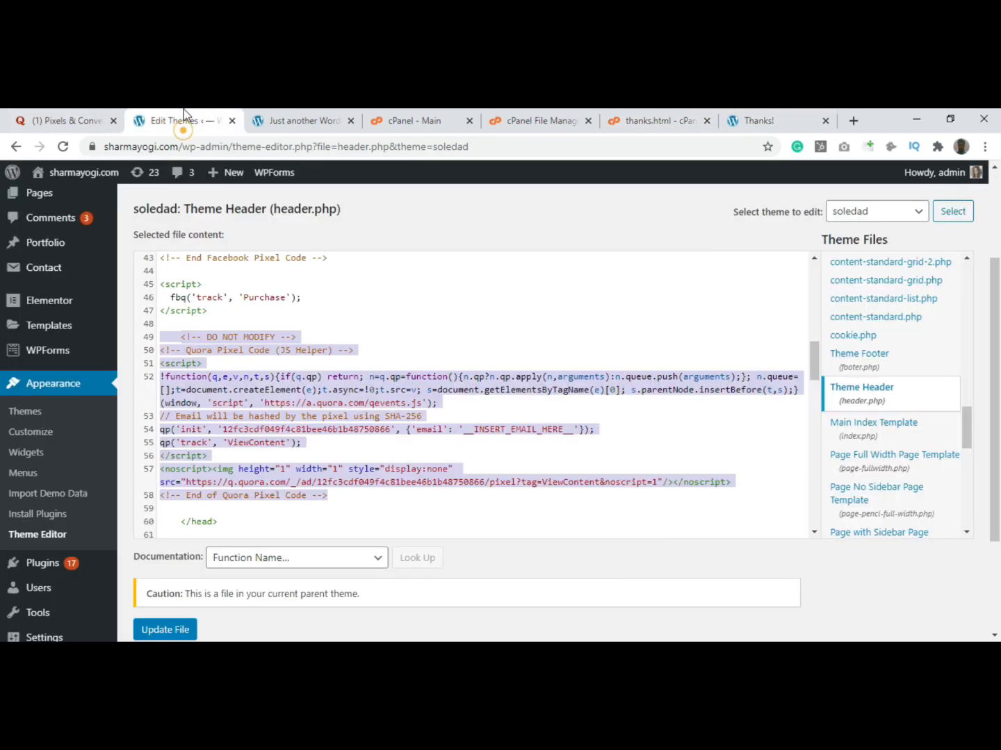
left_click(85, 116)
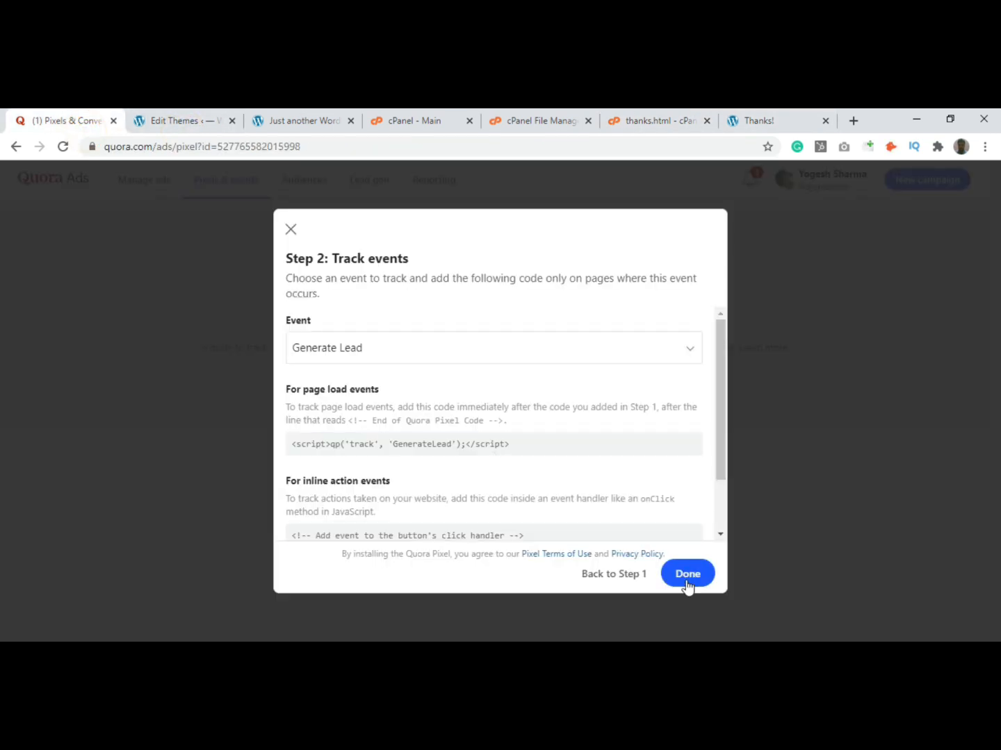
left_click(685, 585)
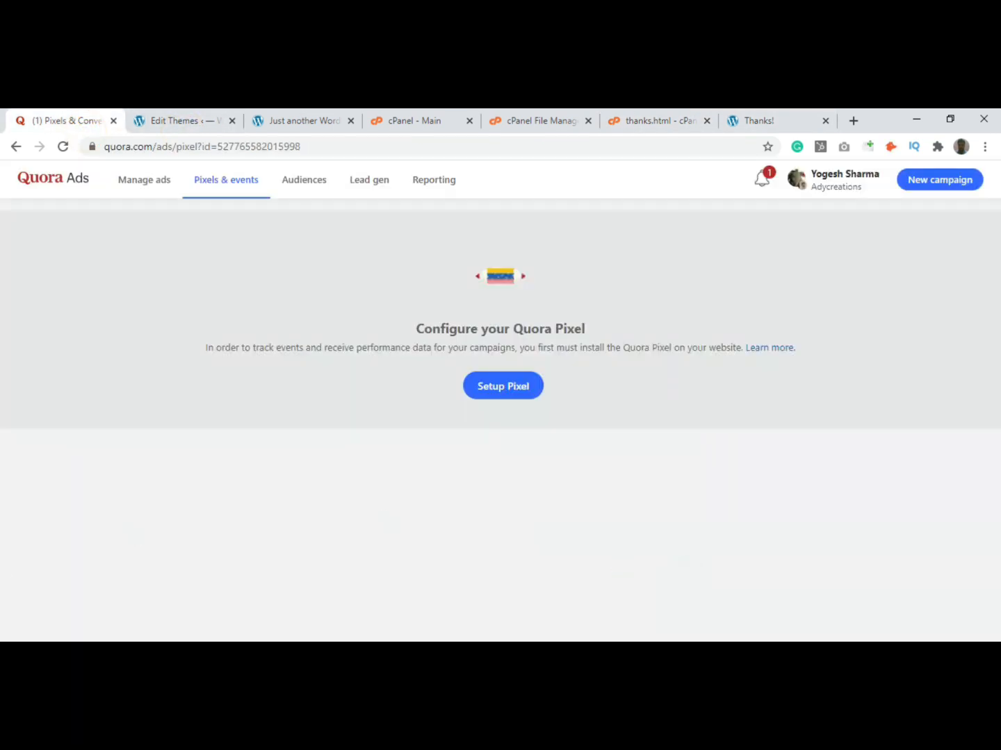
left_click(62, 147)
Step: Start a new Quora Ads audience of the Website Traffic type and proceed to its configuration form
left_click(304, 182)
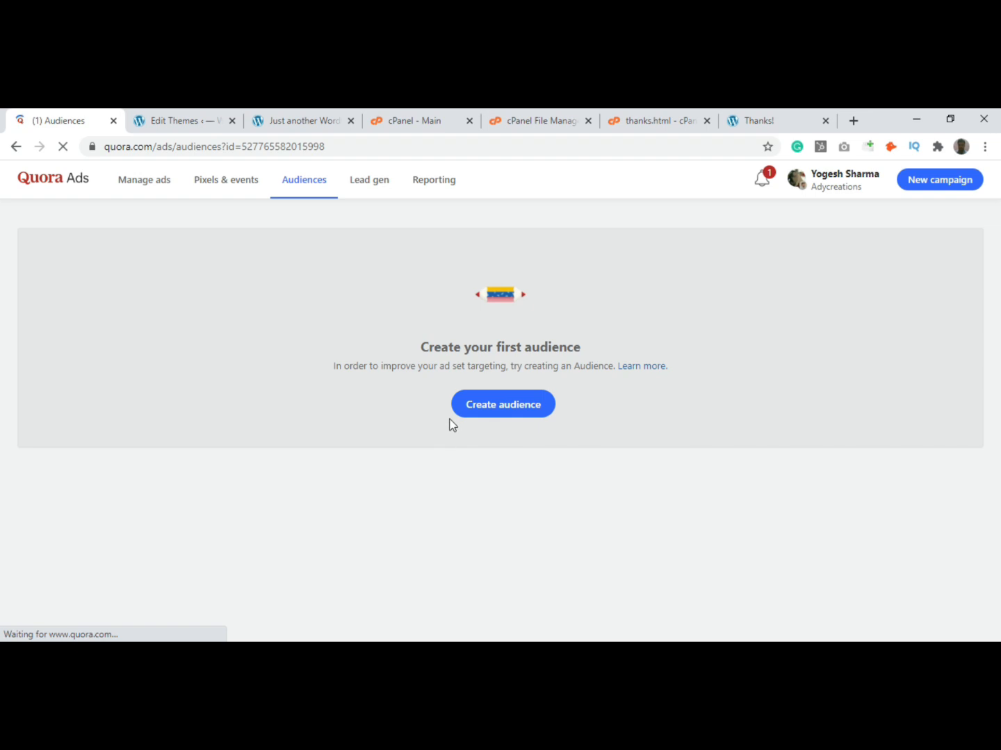
left_click(515, 410)
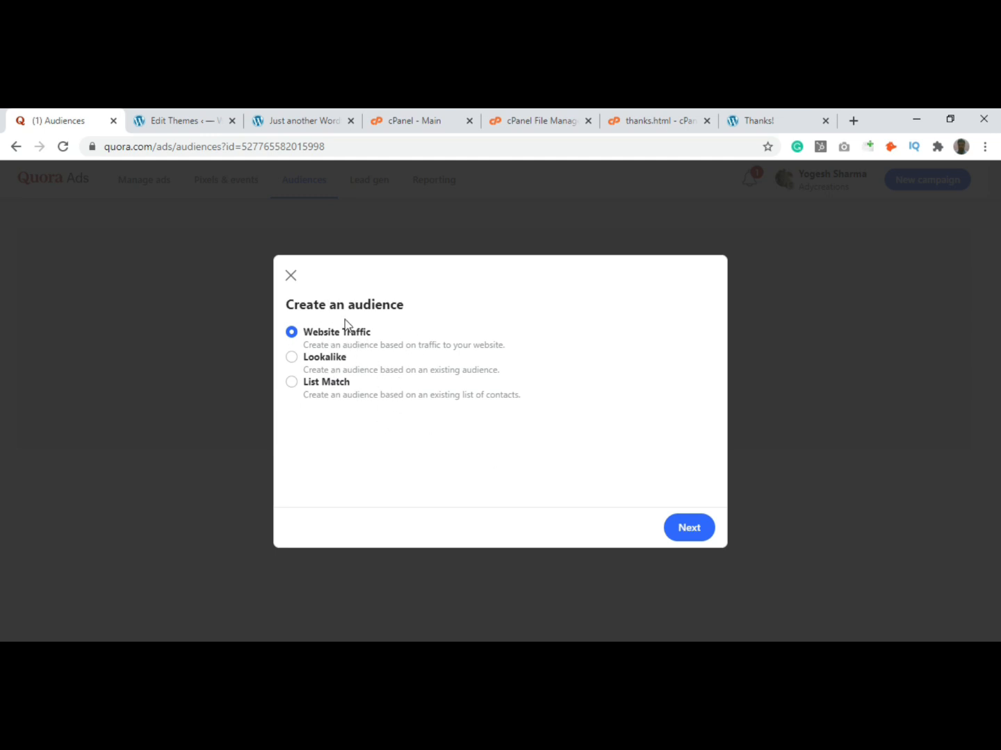
left_click(697, 534)
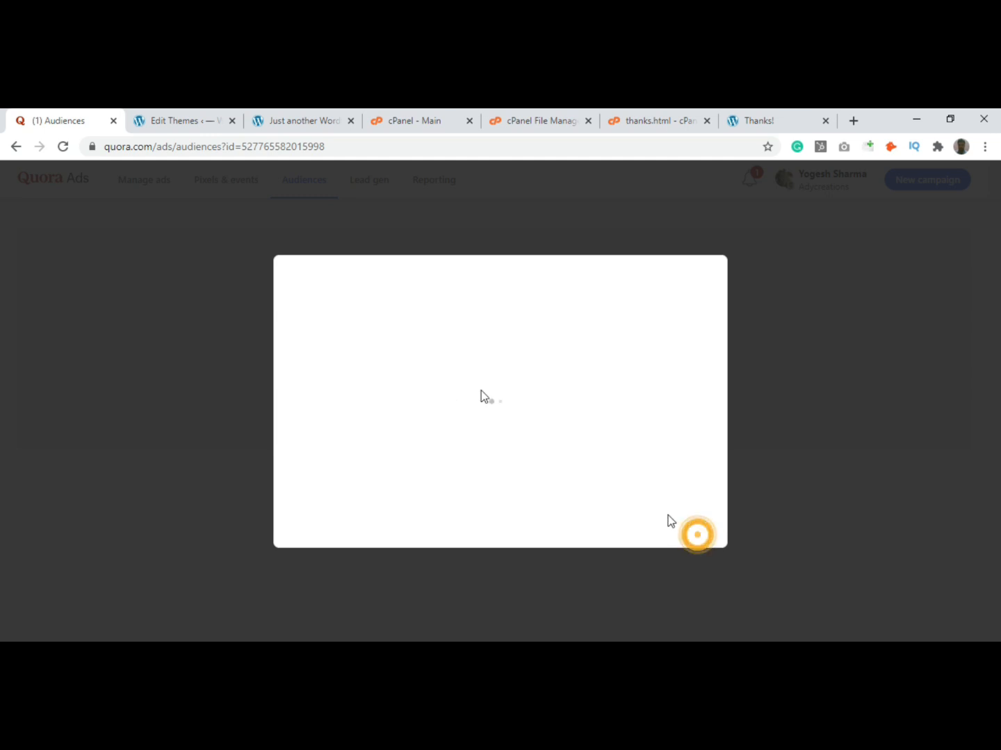
left_click(492, 393)
left_click(319, 286)
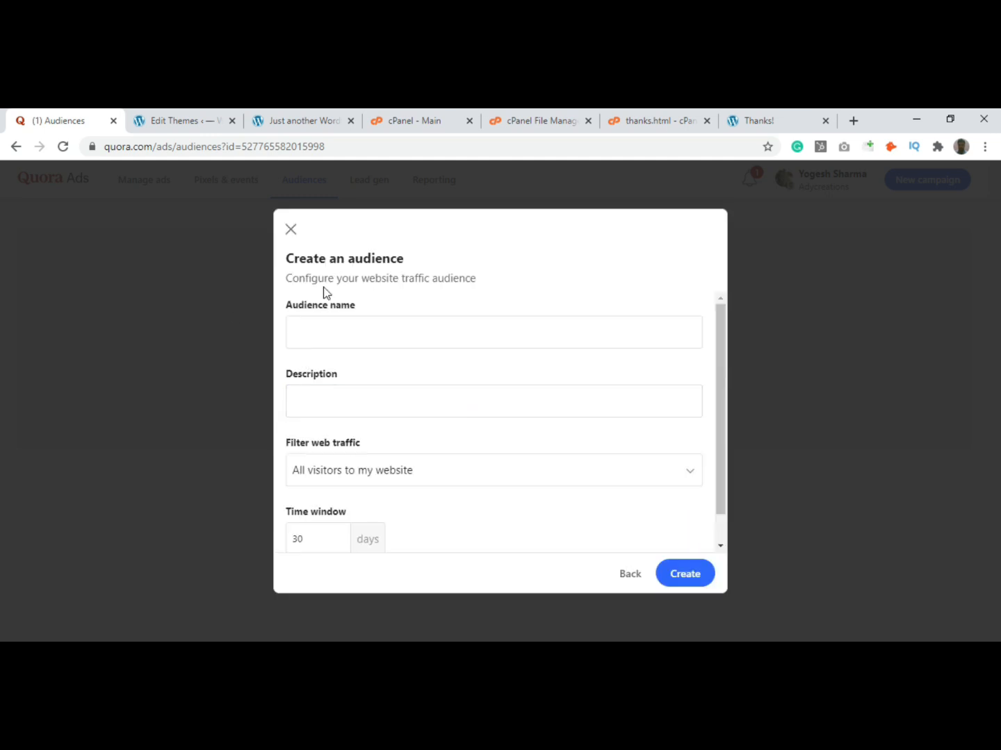
Step: Name the website traffic audience All Visitors and give it the description "Visitors who visited my site"
left_click(539, 319)
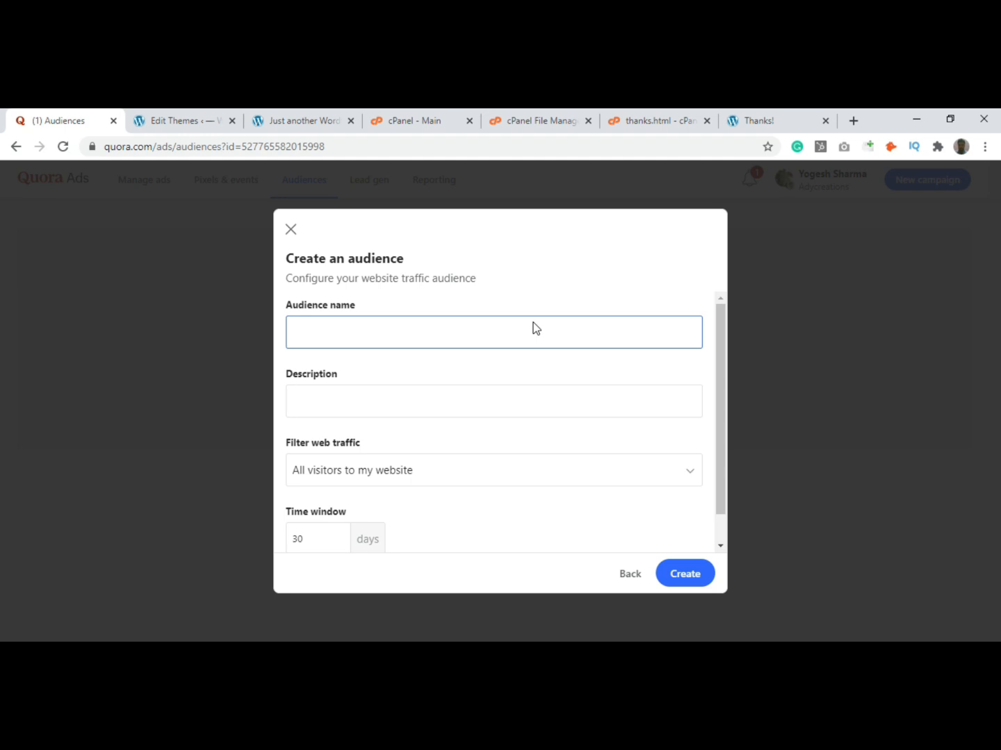
left_click(492, 341)
left_click(497, 329)
type("A")
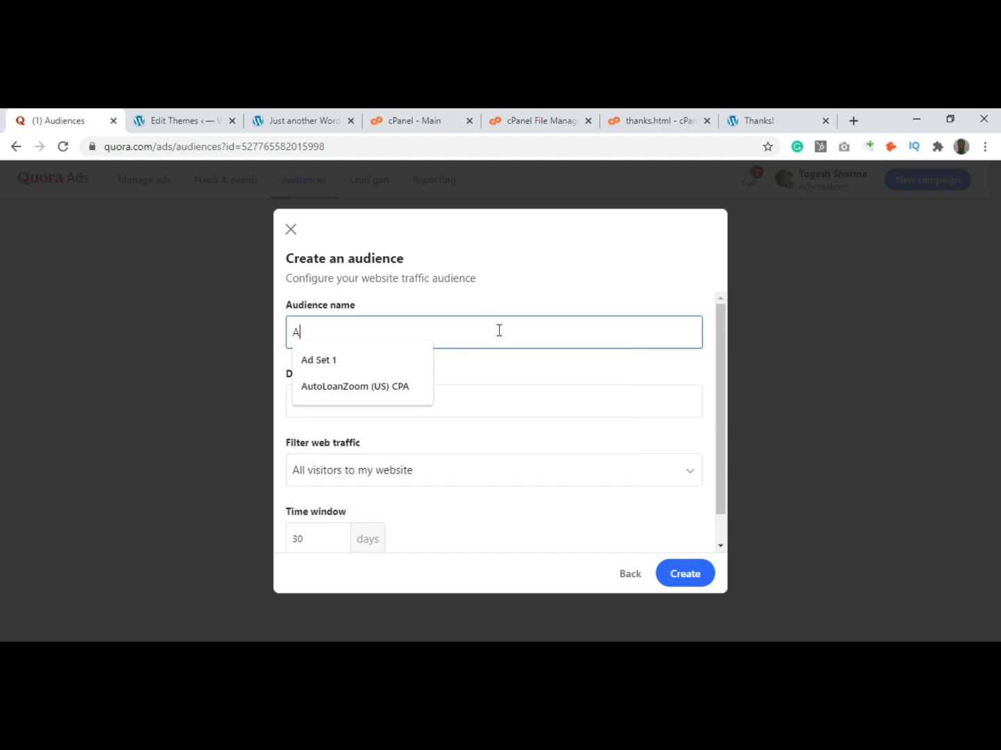
type("ll Visitors")
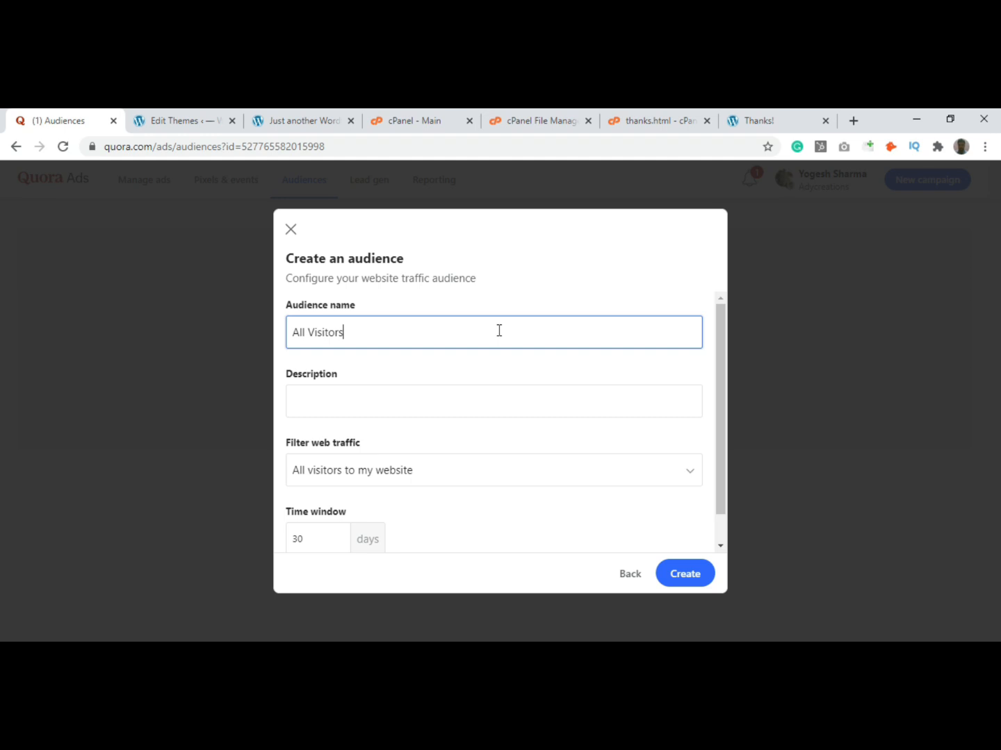
key("Tab")
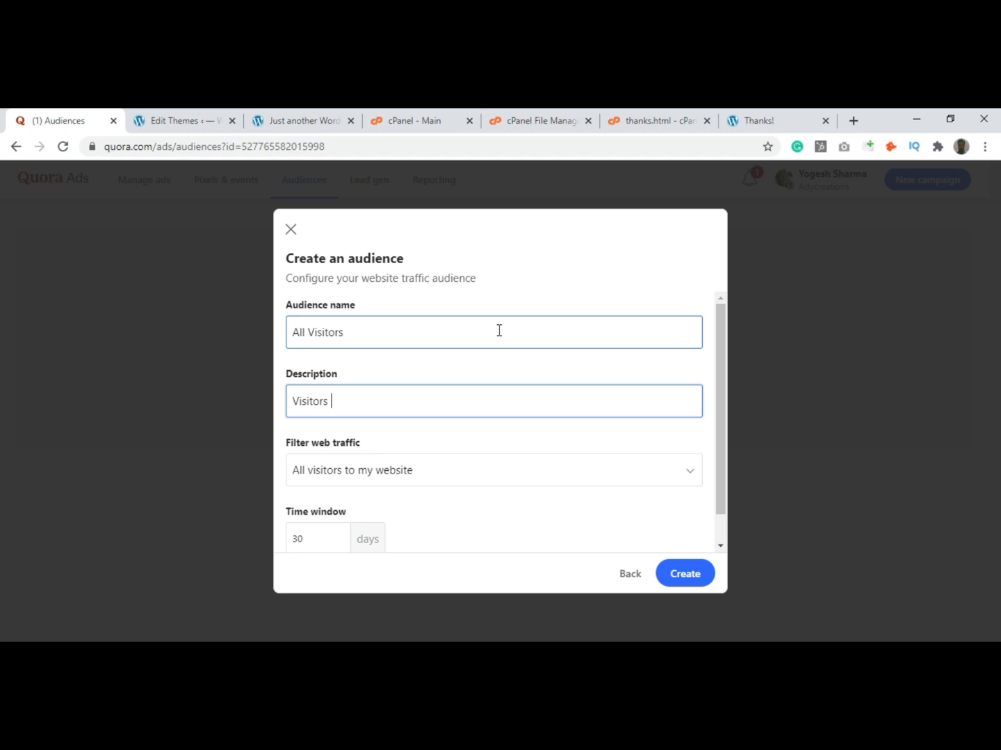
type("Visitors who visited my site")
Step: Try time windows of 180 and 181 days for the All Visitors audience, ending on 180
scroll(467, 427, "down", 1)
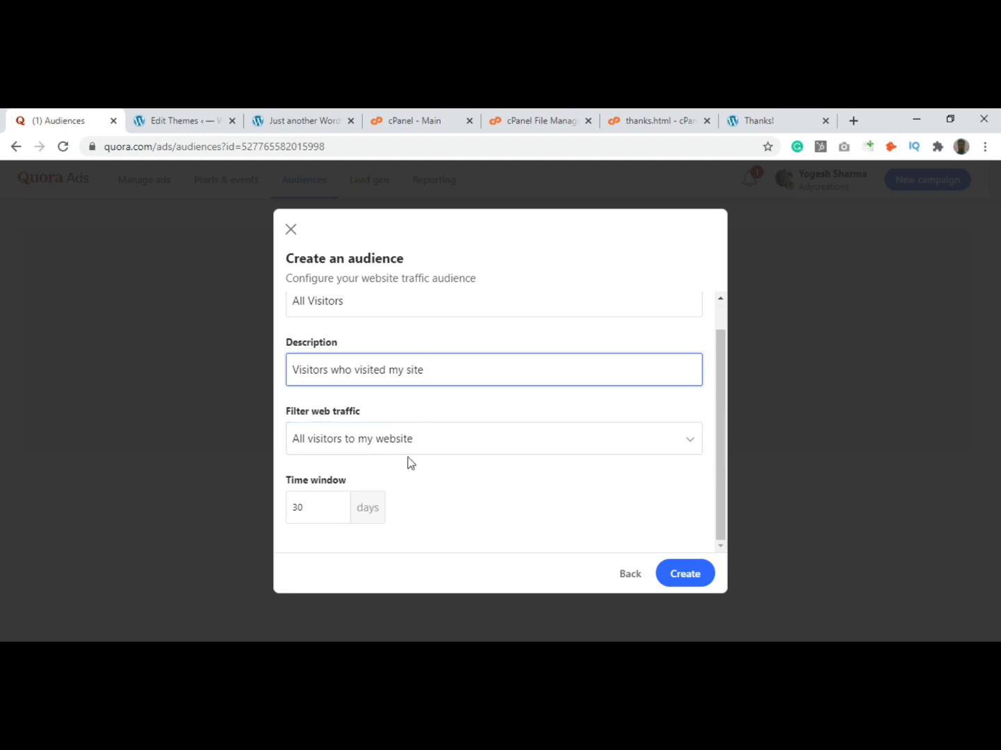
double_click(317, 510)
type("180")
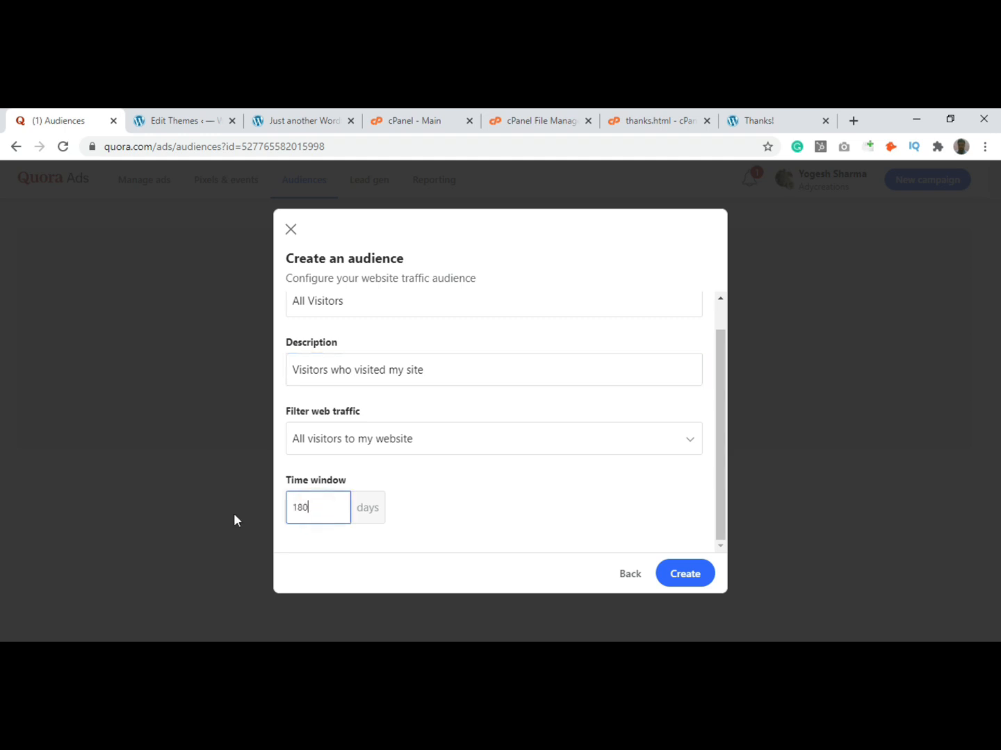
key("BackSpace")
type("1")
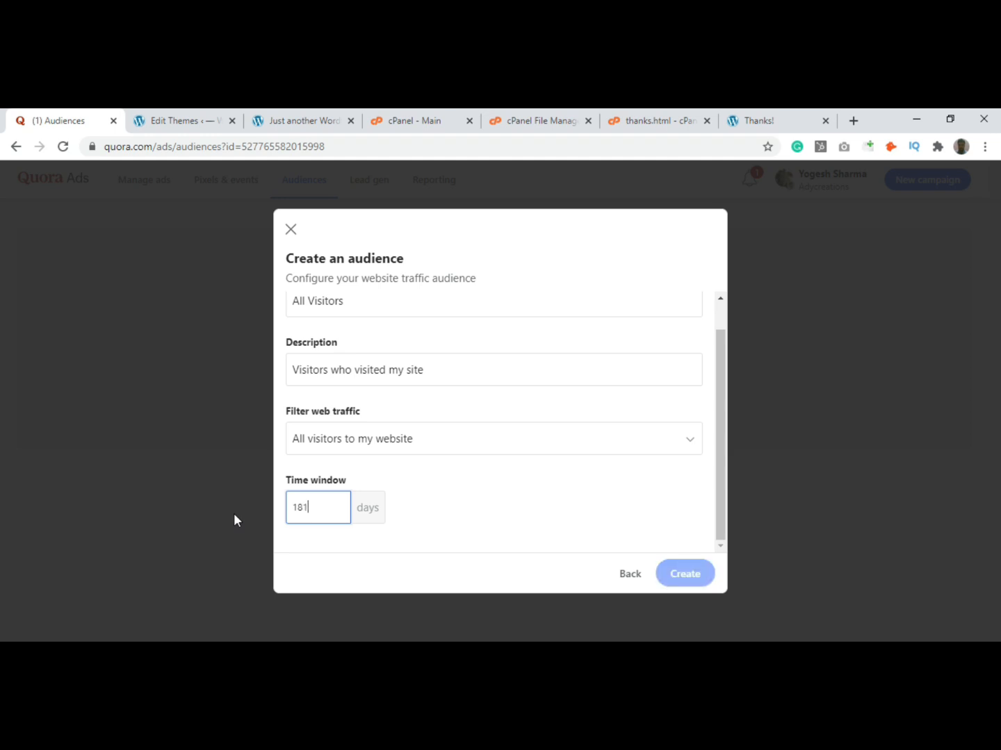
key("BackSpace")
type("0")
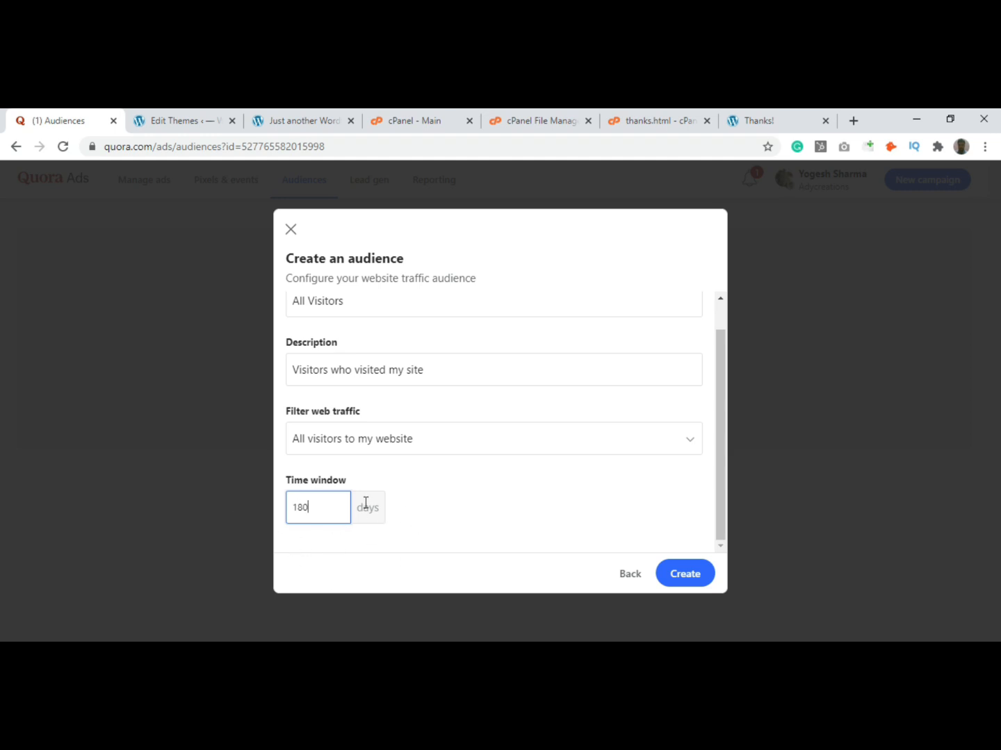
Step: Set the audience's time window to 90 days and create the audience
left_click_drag(310, 506, 278, 511)
left_click(328, 510)
type("90")
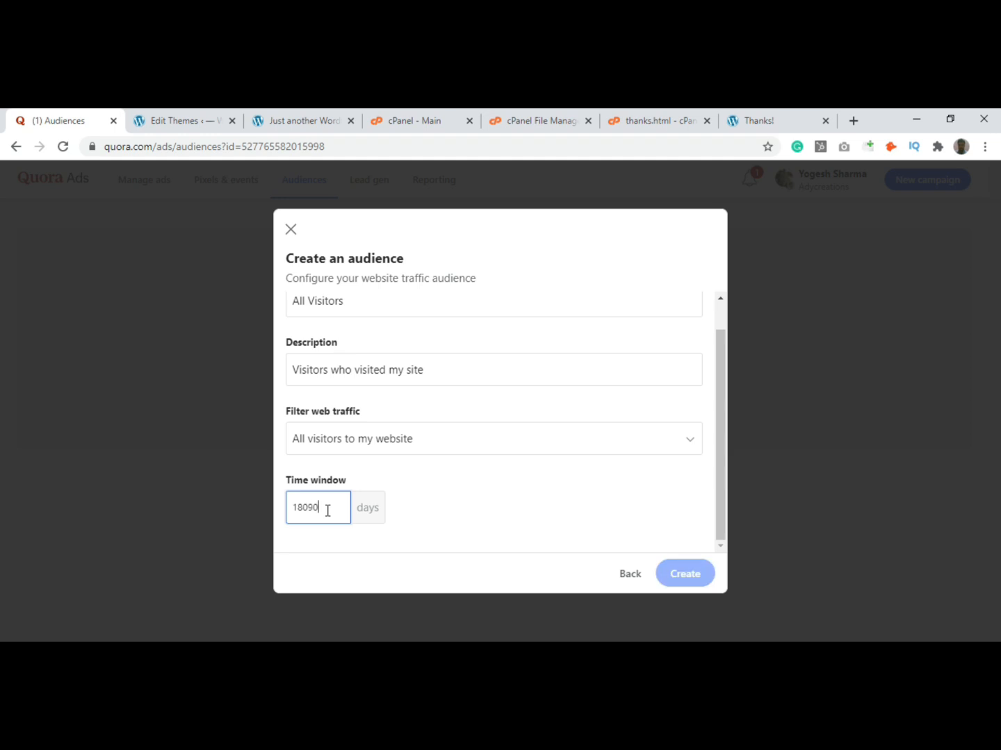
key("BackSpace")
key("BackSpace")
key("BackSpace")
key("BackSpace")
key("BackSpace")
type("90")
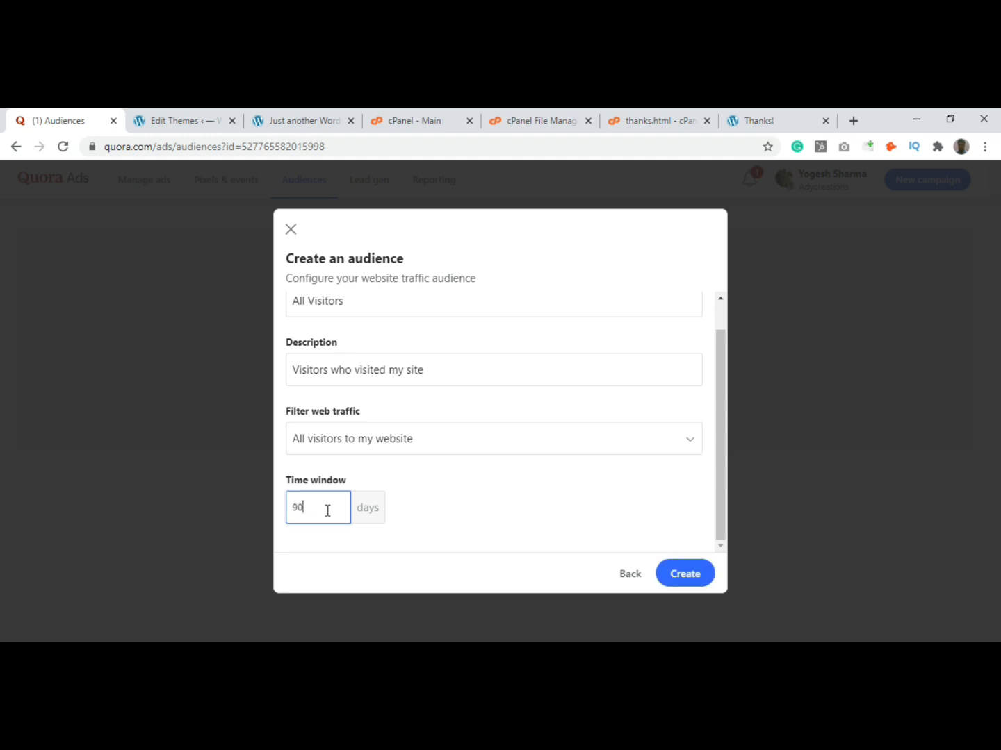
left_click(464, 485)
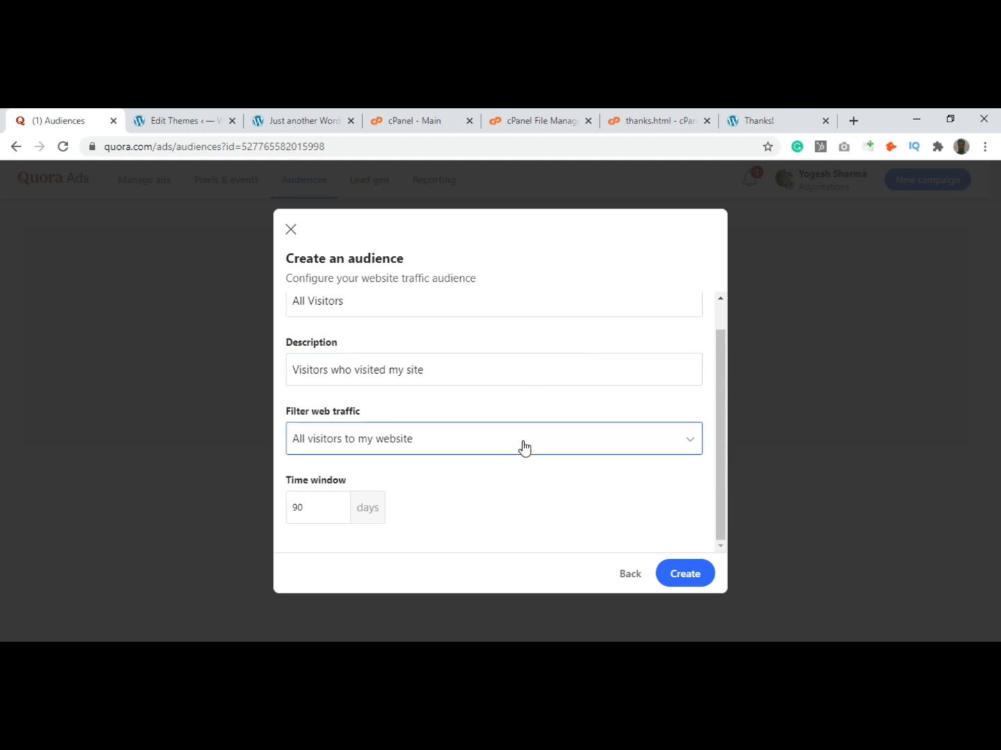
double_click(303, 507)
left_click(311, 509)
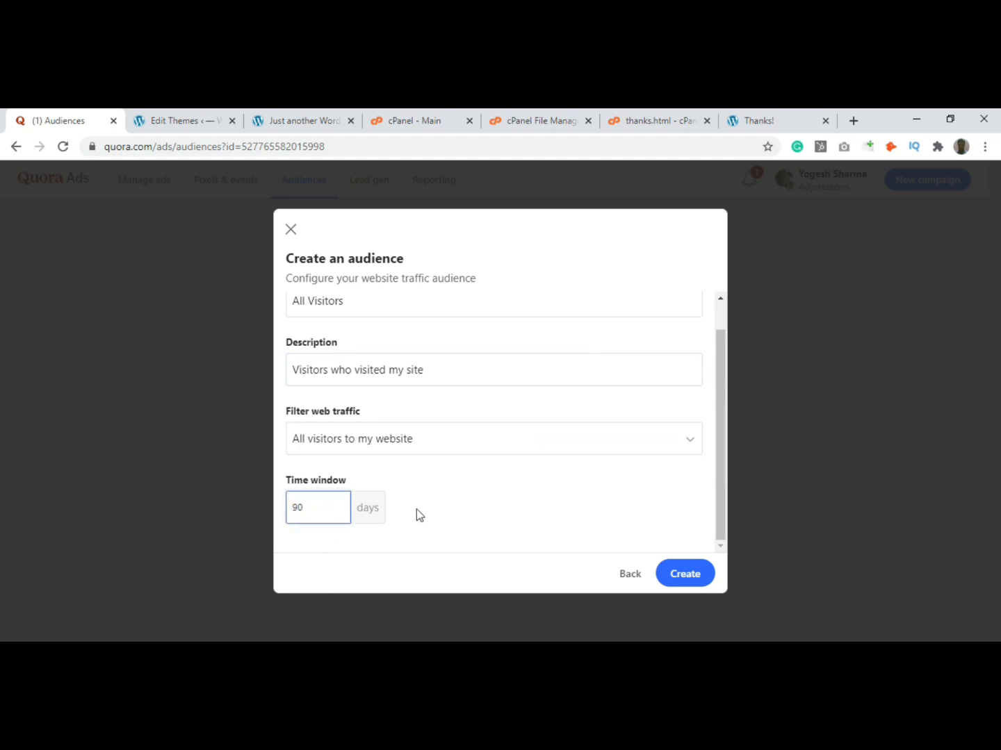
left_click(695, 577)
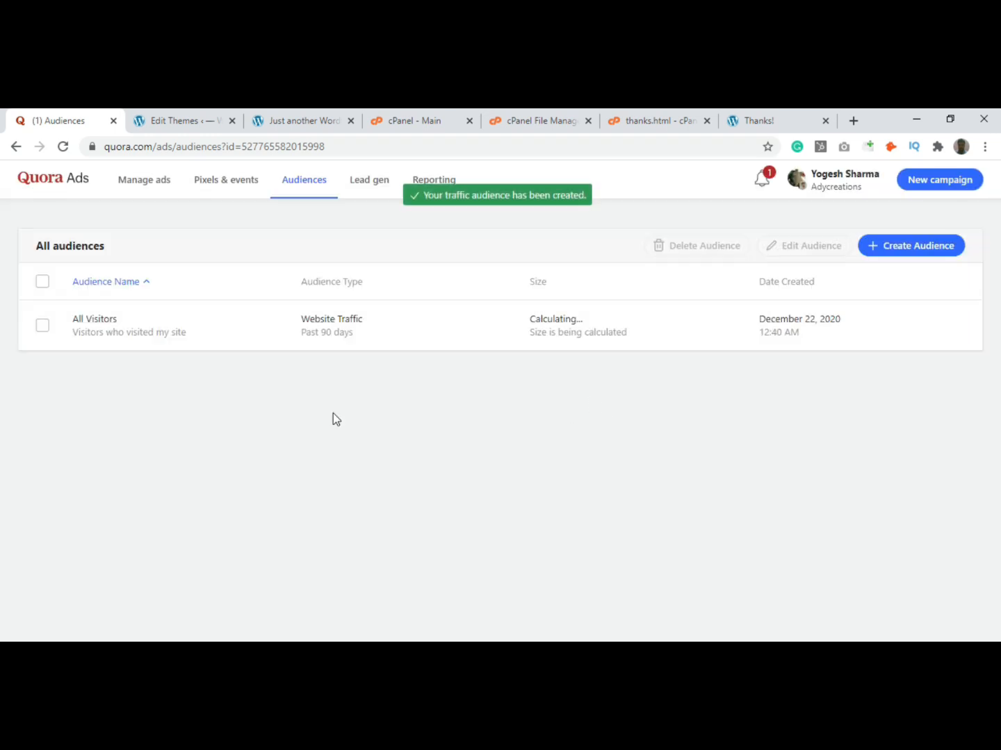
Step: Examine the size status of the All Visitors audience in the audience list
left_click_drag(518, 316, 640, 339)
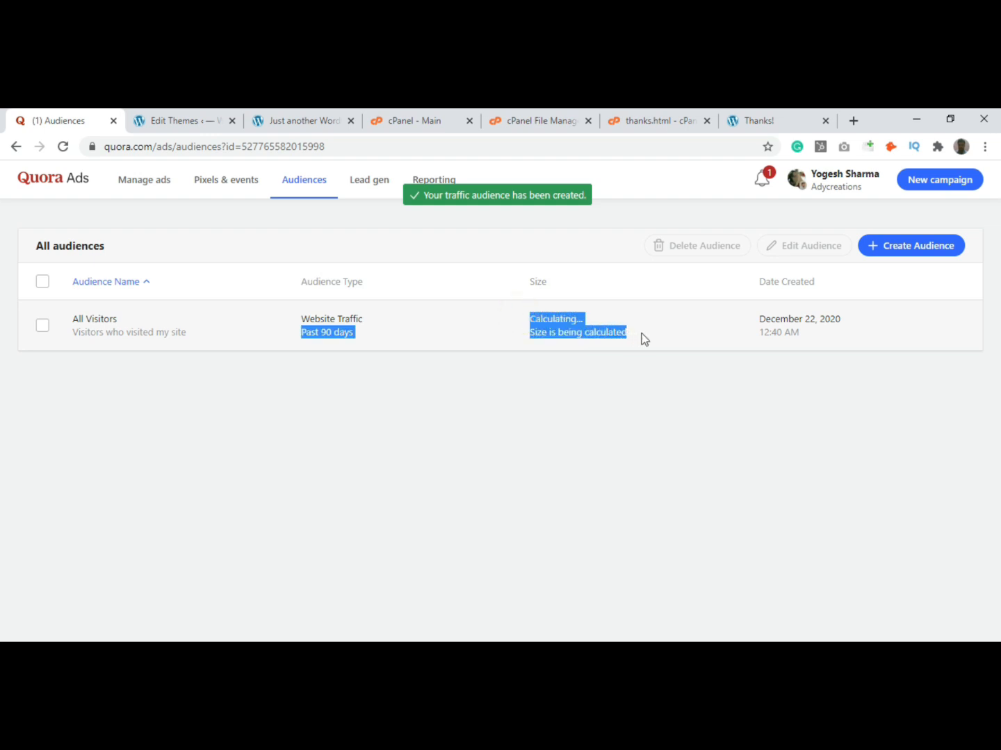
left_click(583, 353)
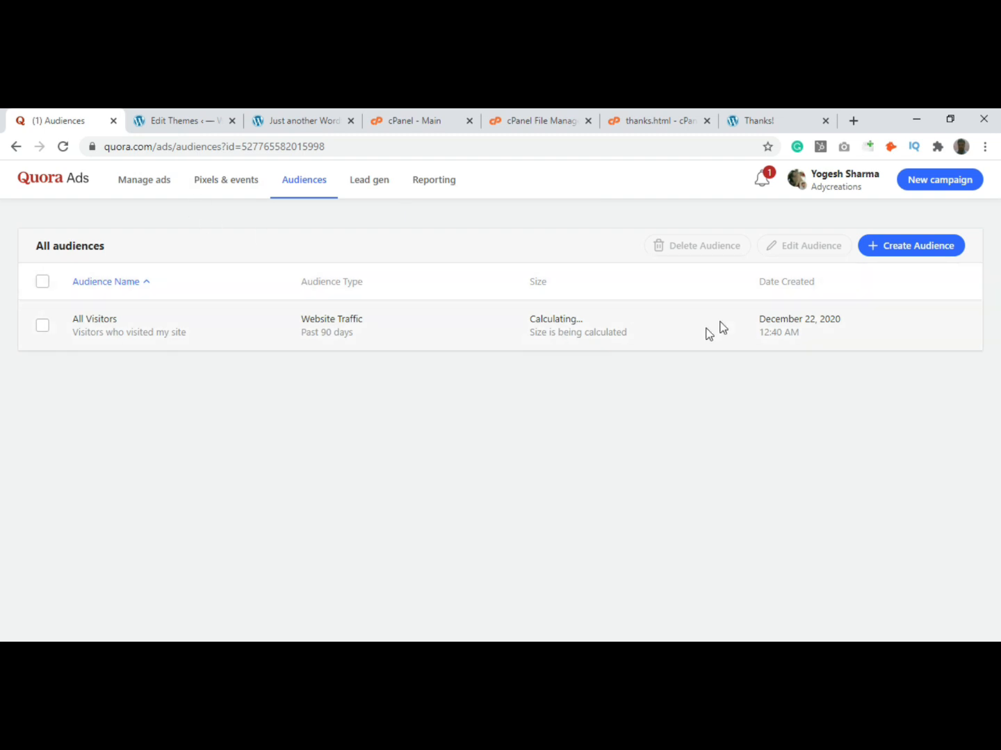
left_click_drag(521, 312, 647, 346)
left_click(617, 401)
left_click_drag(511, 316, 653, 357)
left_click(640, 390)
left_click_drag(512, 316, 635, 333)
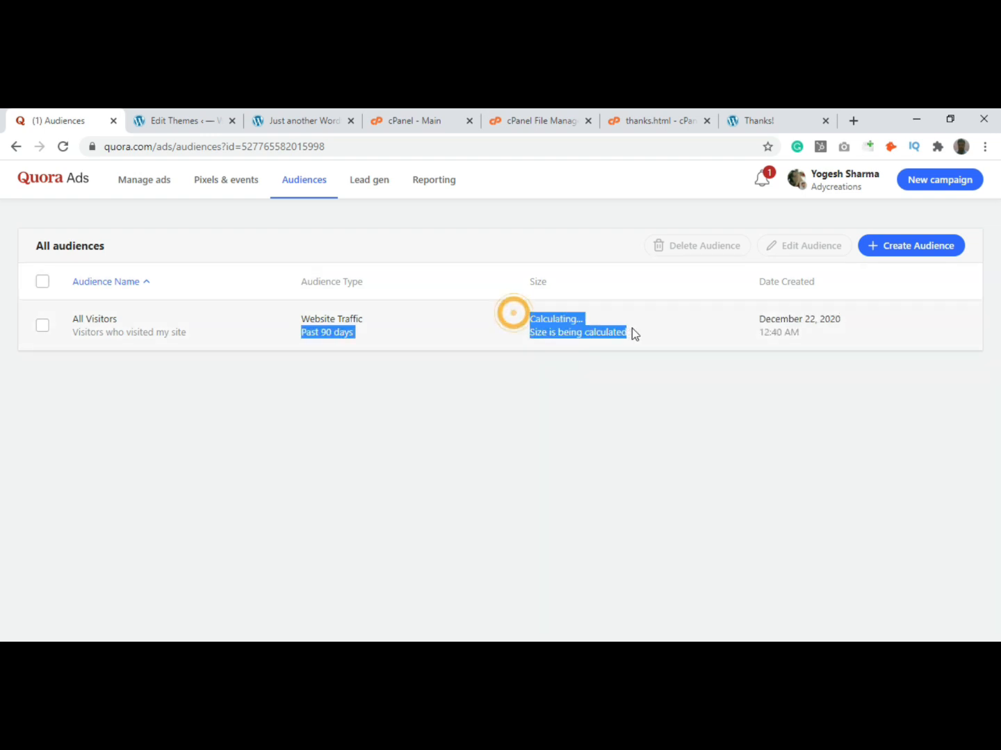
left_click(590, 406)
left_click_drag(531, 318, 656, 344)
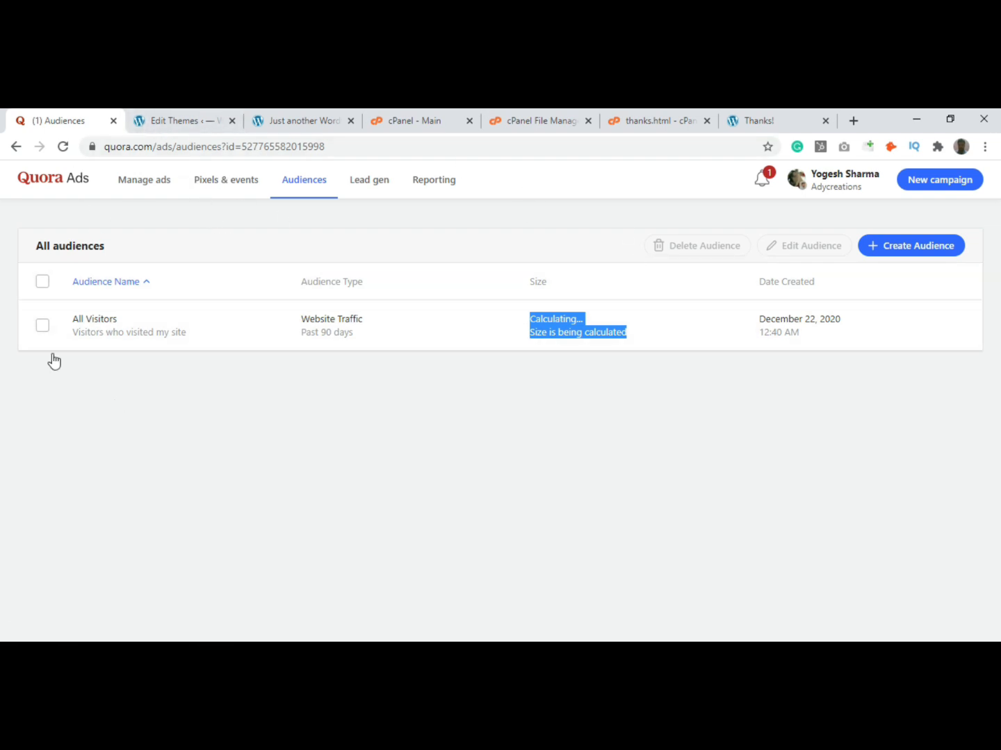
left_click(535, 381)
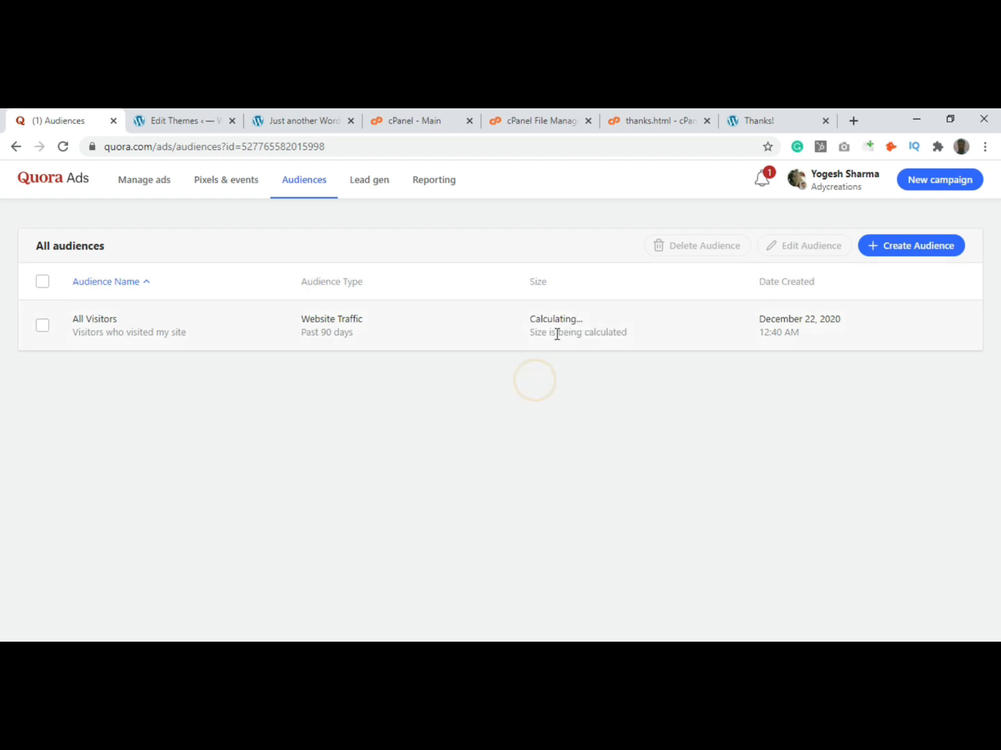
left_click_drag(528, 318, 644, 348)
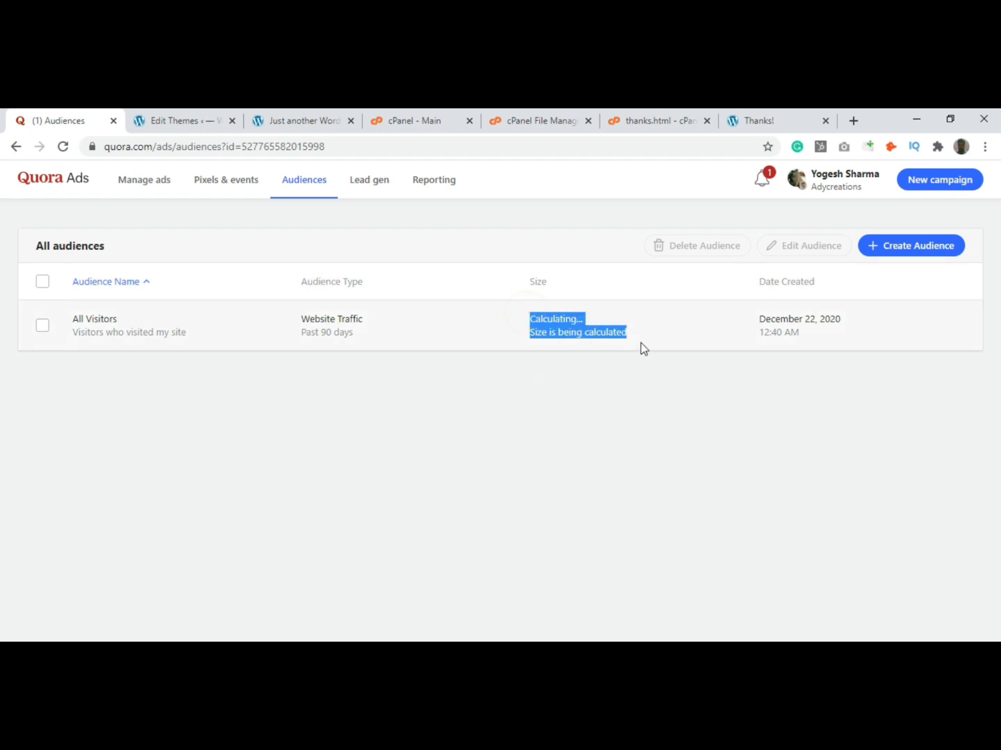
left_click(637, 395)
Step: Start another audience of the Website Traffic type and proceed to its configuration form
left_click(898, 251)
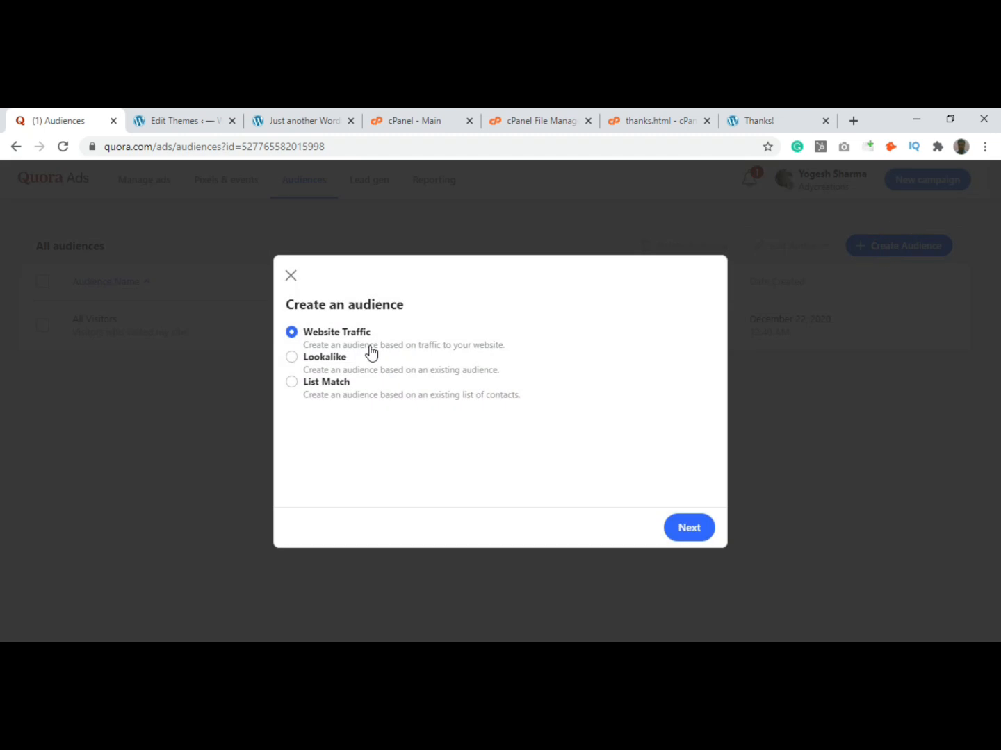
left_click(694, 534)
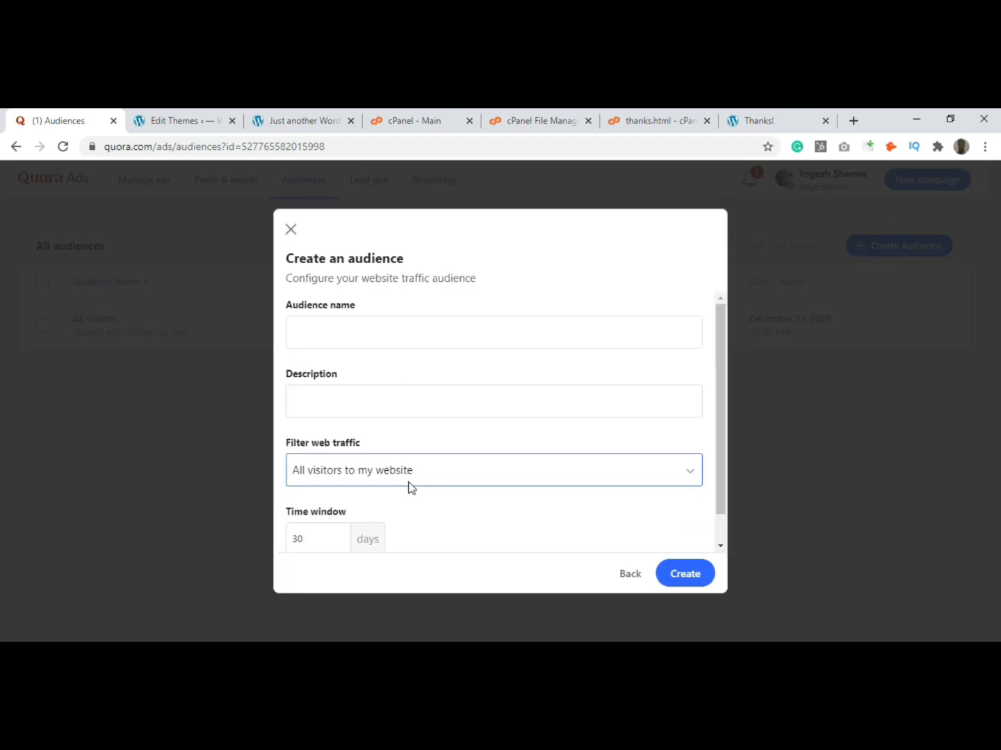
scroll(479, 436, "down", 1)
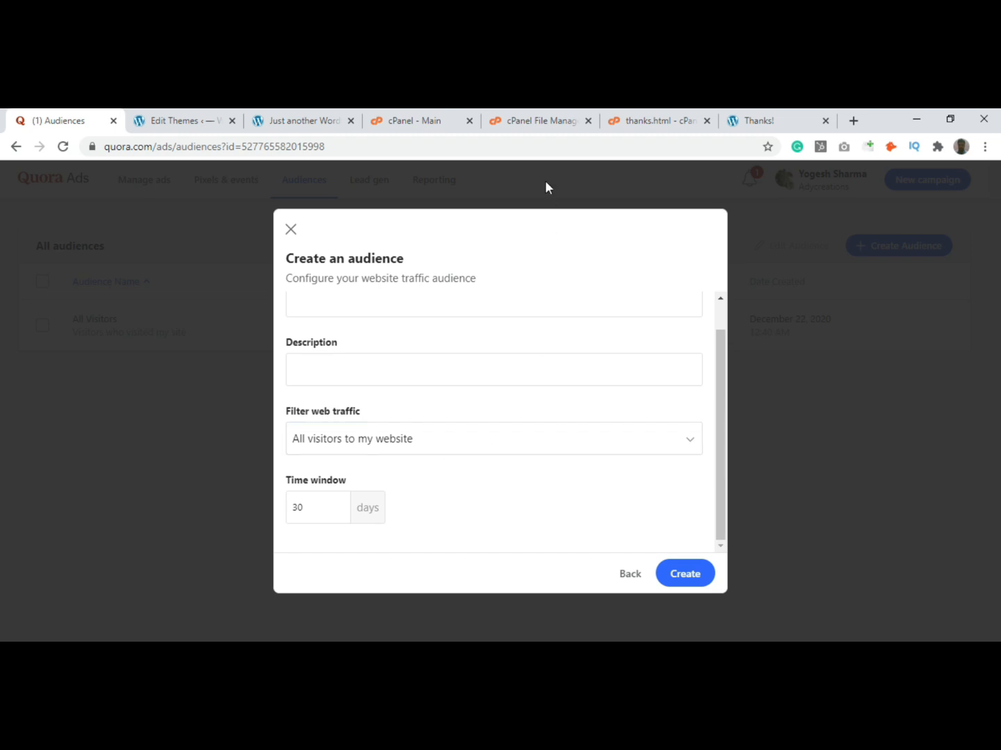
Step: Switch to the live thank-you page and go back from it to the RequestFreeDemo landing page to view its form
left_click(636, 119)
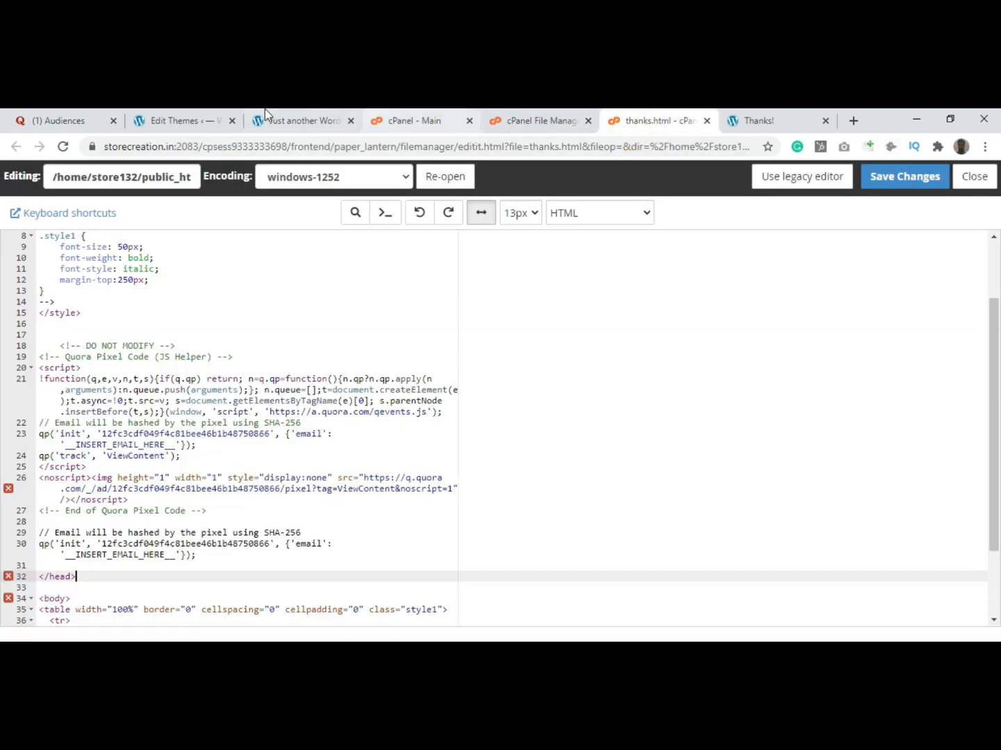
left_click(265, 111)
left_click(196, 112)
left_click(792, 125)
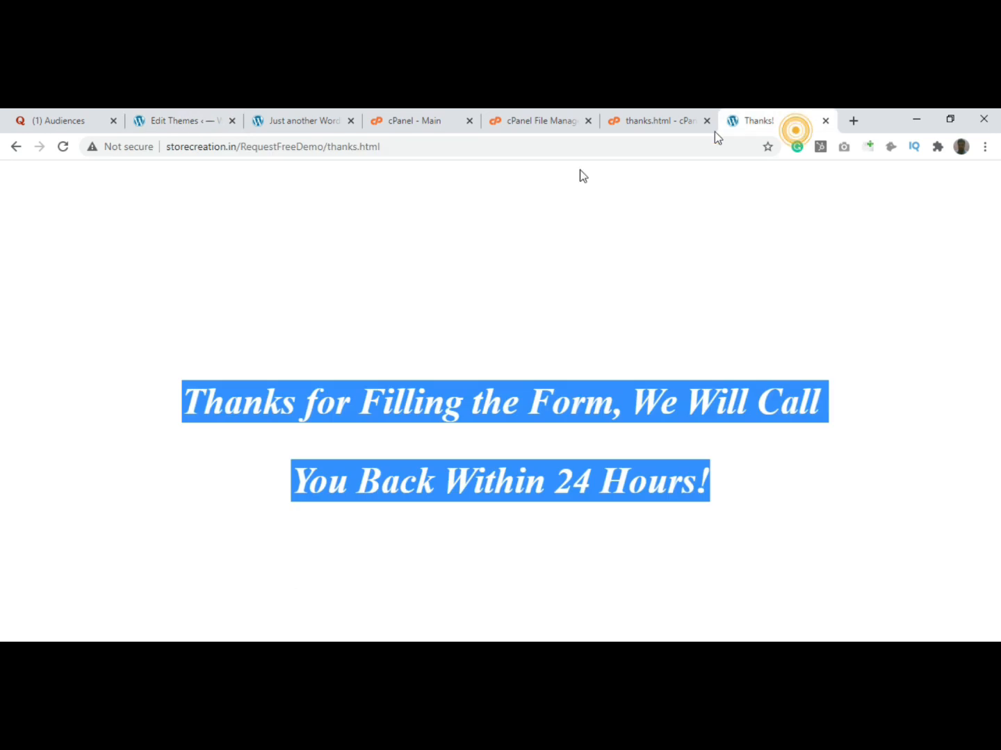
left_click(15, 147)
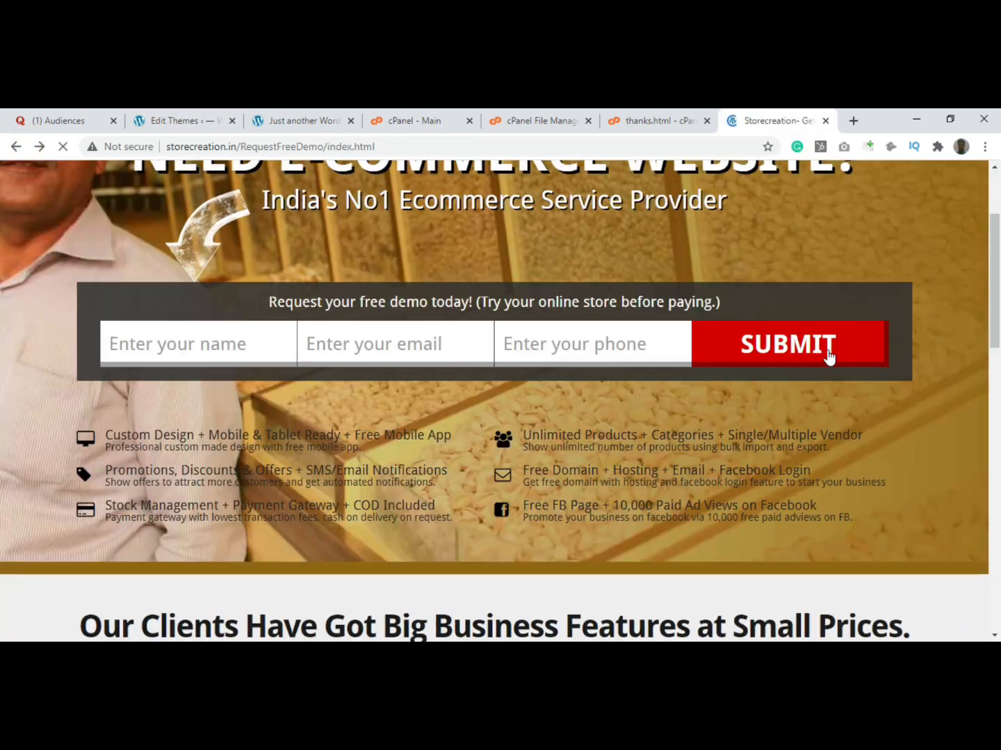
scroll(4, 333, "up", 1)
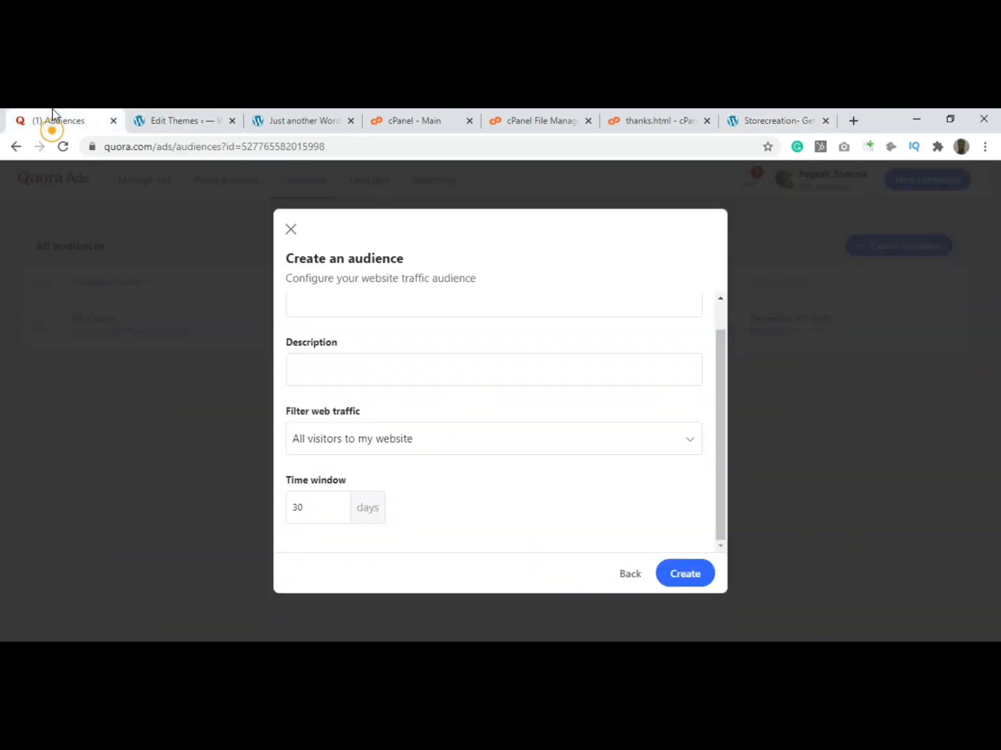
Step: Return to the Quora Ads audience form, name the audience Landing Page Visitors and describe it as "Visitors who visited my landing page"
left_click(56, 121)
scroll(331, 310, "up", 1)
left_click(326, 332)
type("Landing")
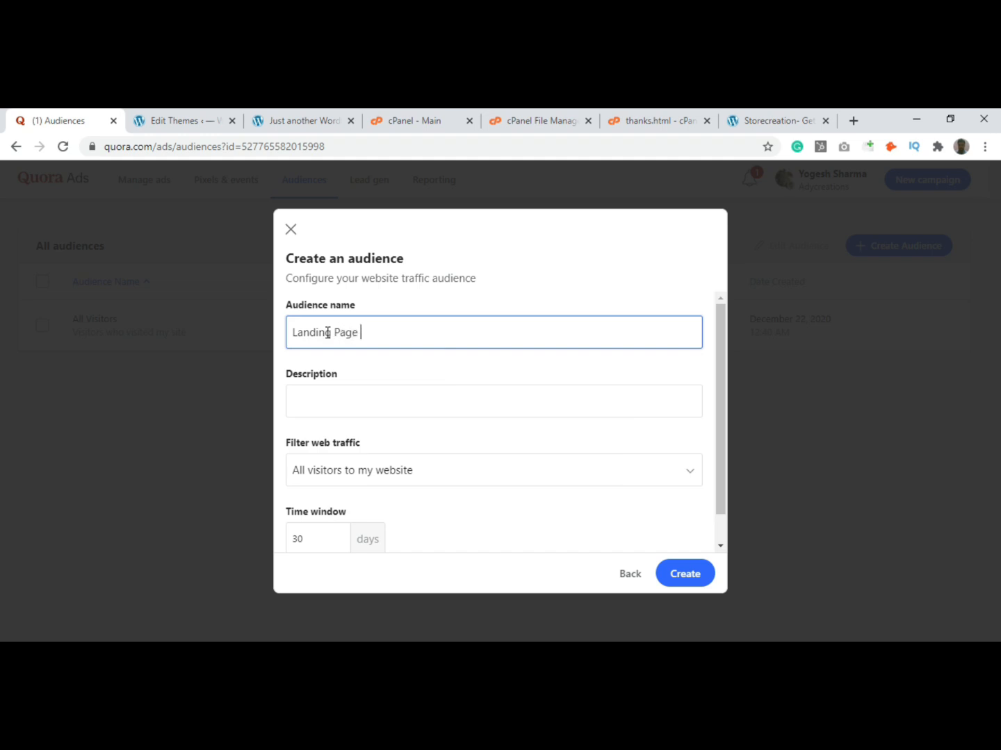
type("Page Visitors")
key("Tab")
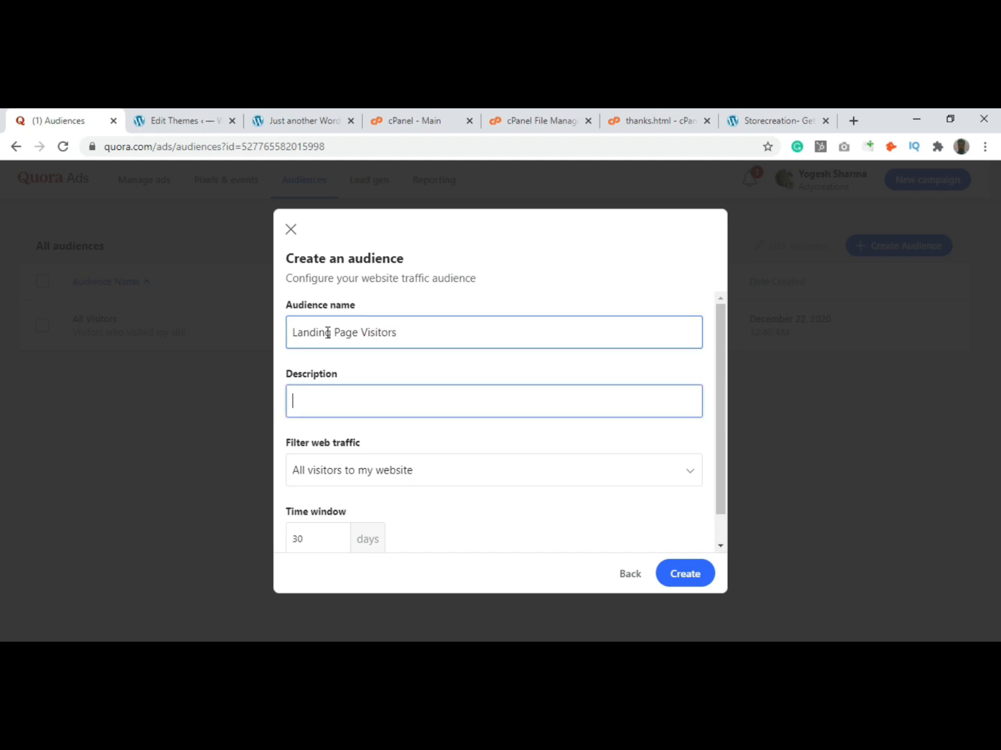
type("Visitors who visited my landoing page")
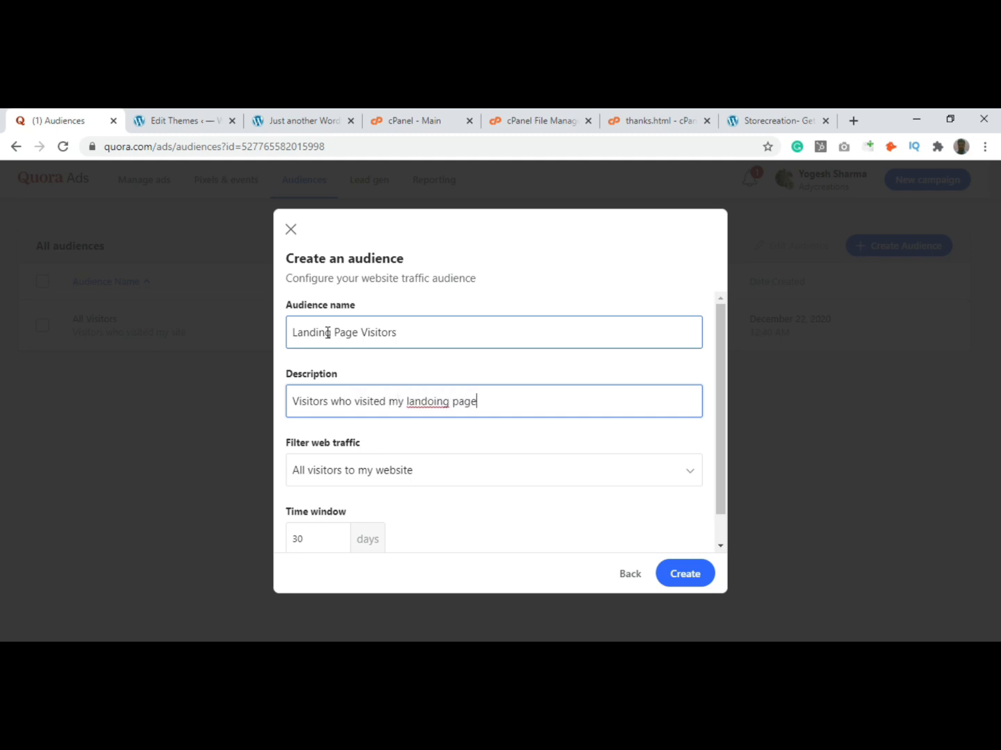
key("BackSpace")
Step: Filter the audience's web traffic to visitors to specific pages of my website and bring up the included users rule
scroll(338, 439, "down", 1)
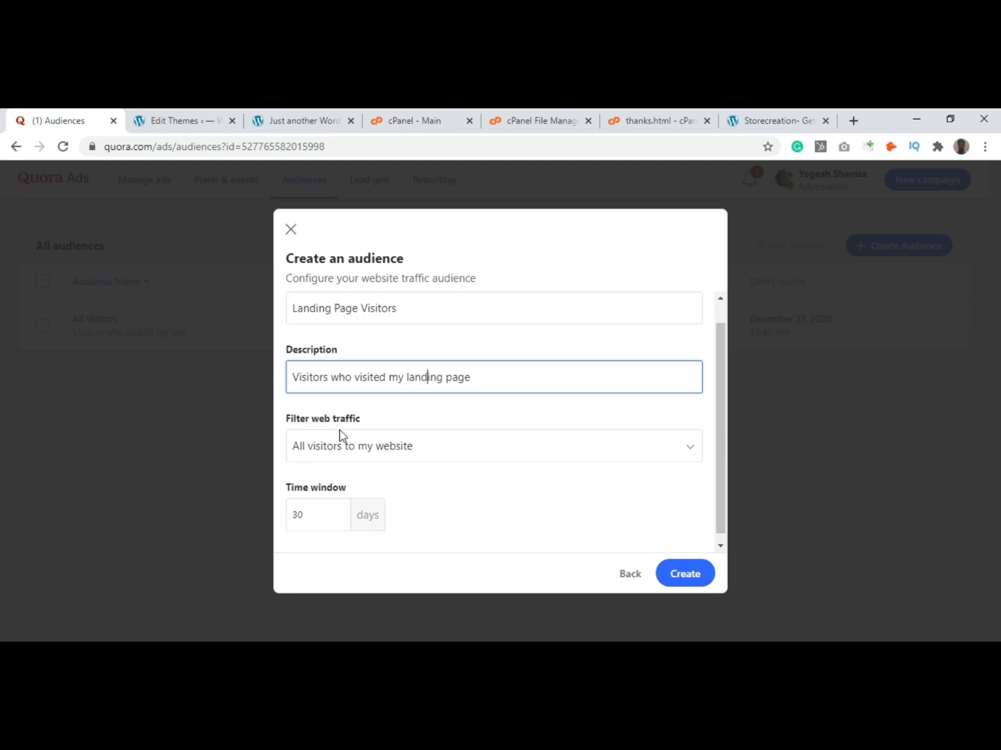
left_click(393, 439)
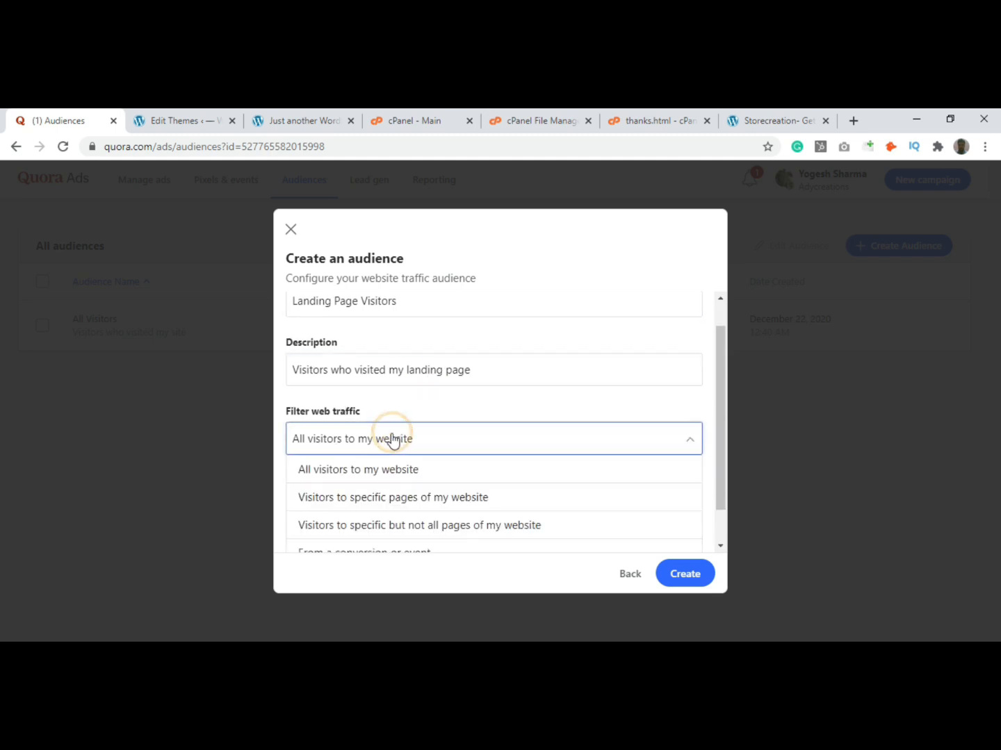
left_click(459, 502)
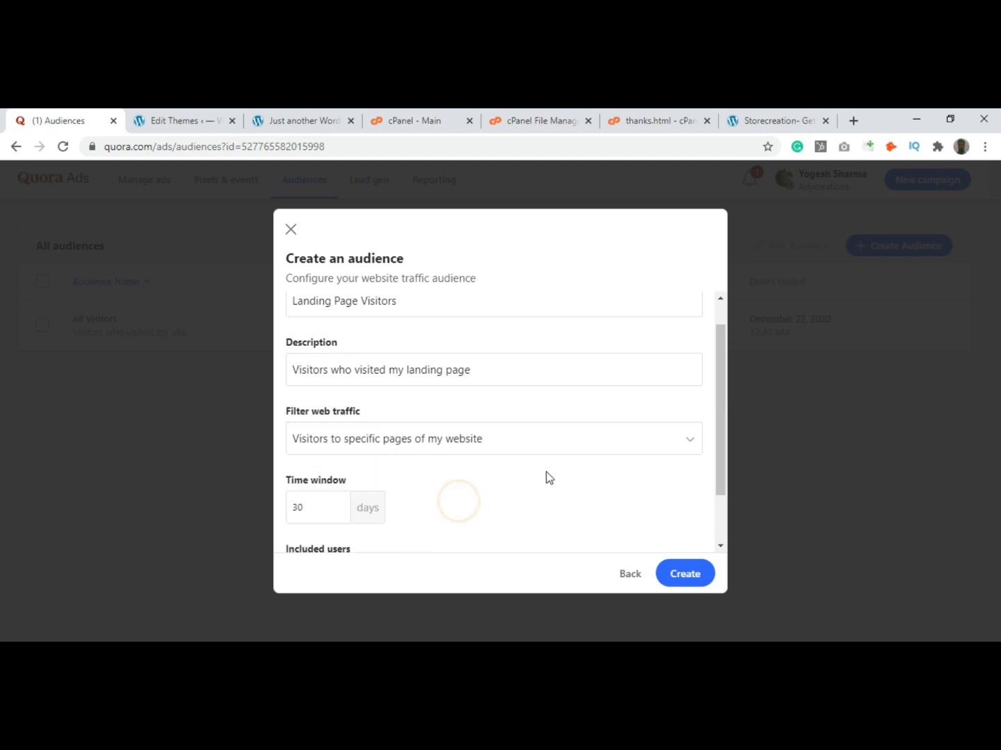
scroll(507, 487, "down", 2)
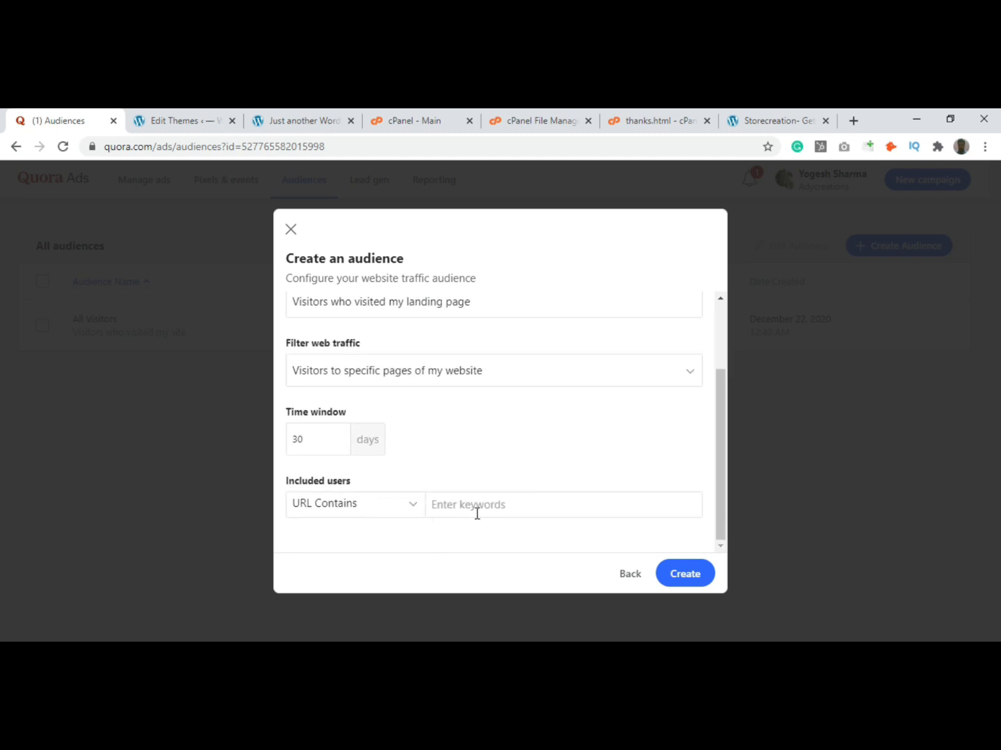
Step: Copy RequestFreeDemo from the landing page's address and add it as a URL Contains keyword for the audience's included users
left_click(671, 120)
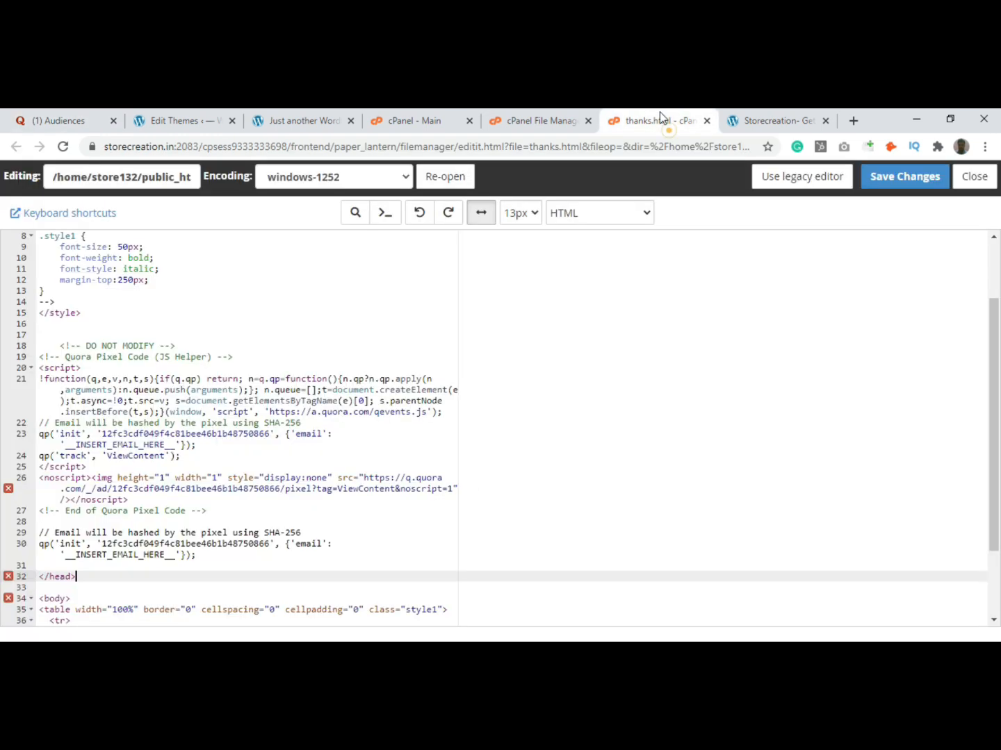
left_click(798, 123)
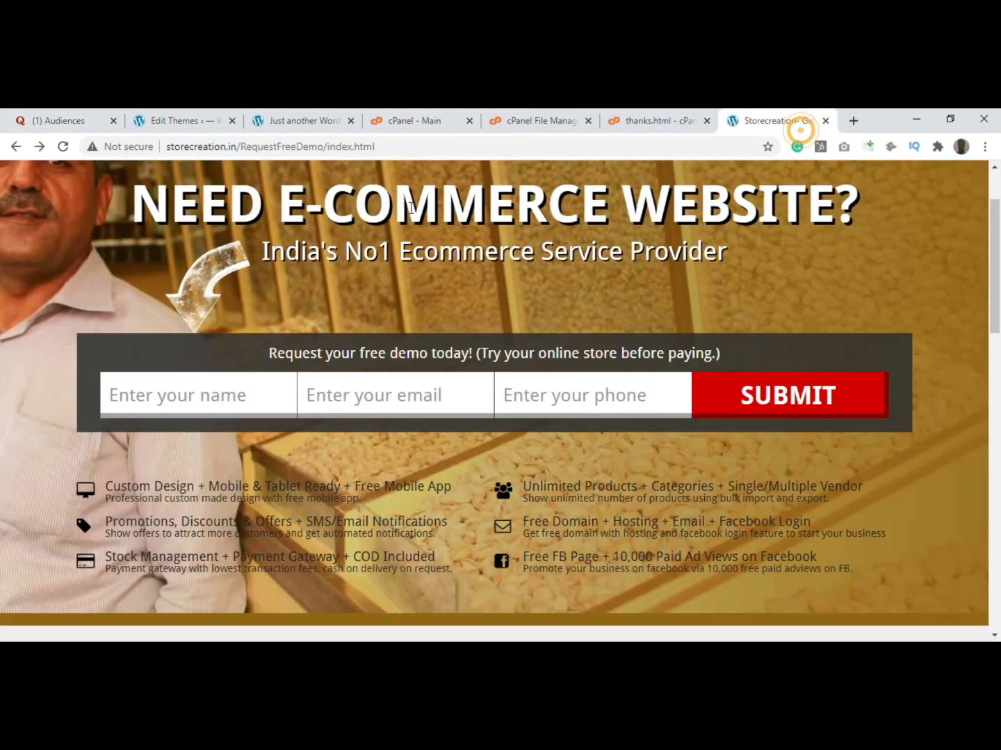
double_click(287, 147)
key("ctrl+c")
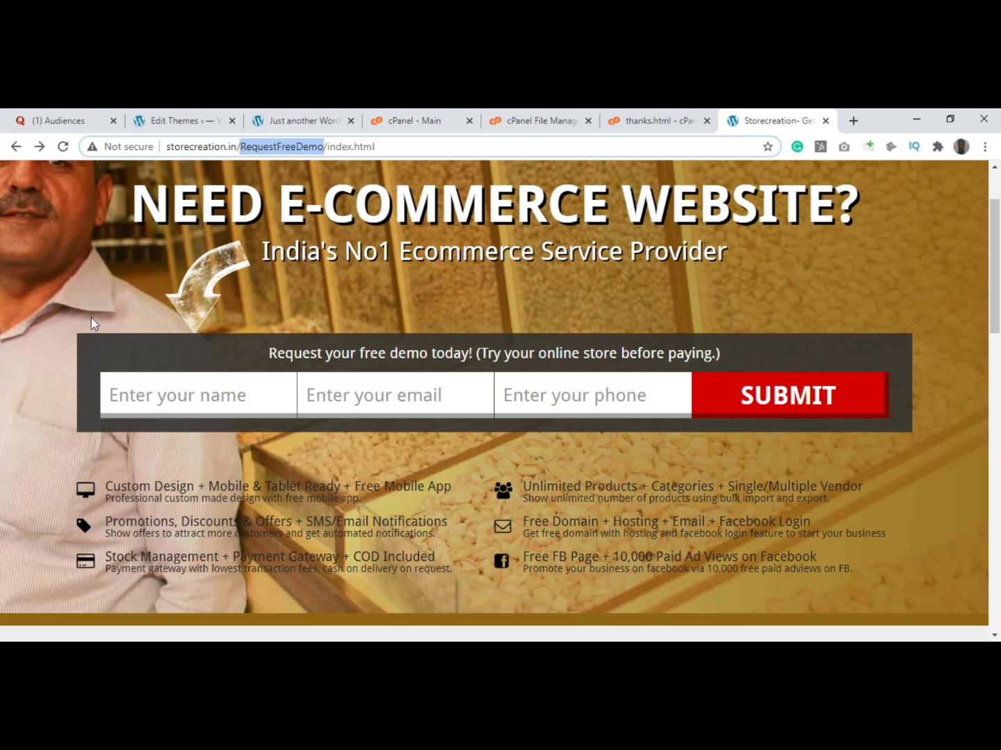
left_click(47, 118)
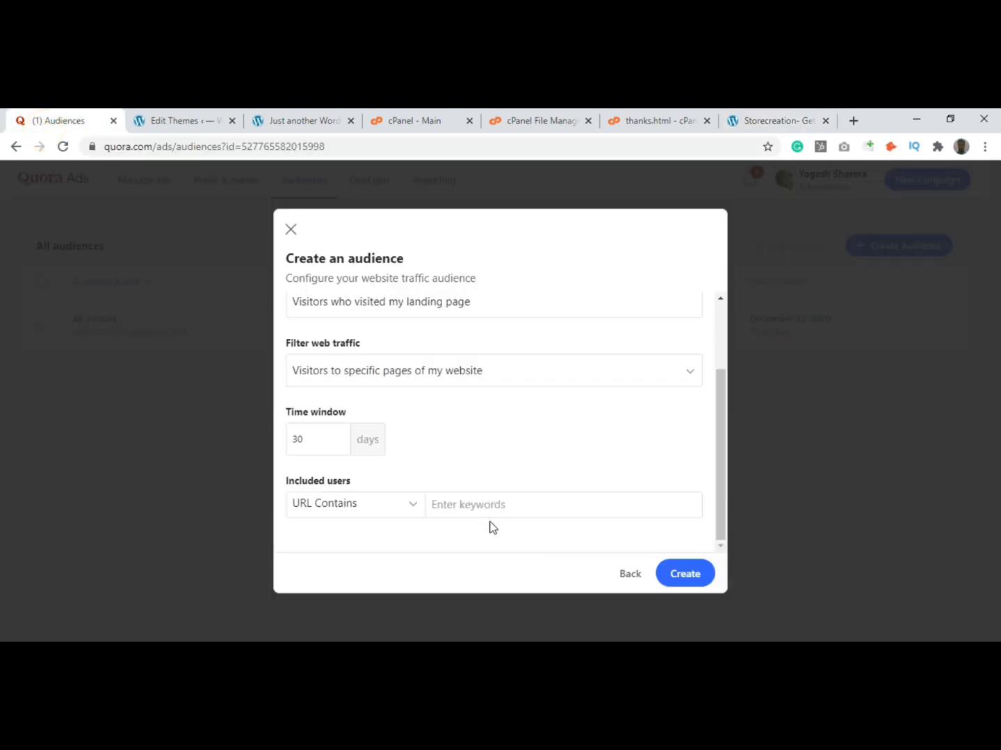
key("ctrl+v")
key("Return")
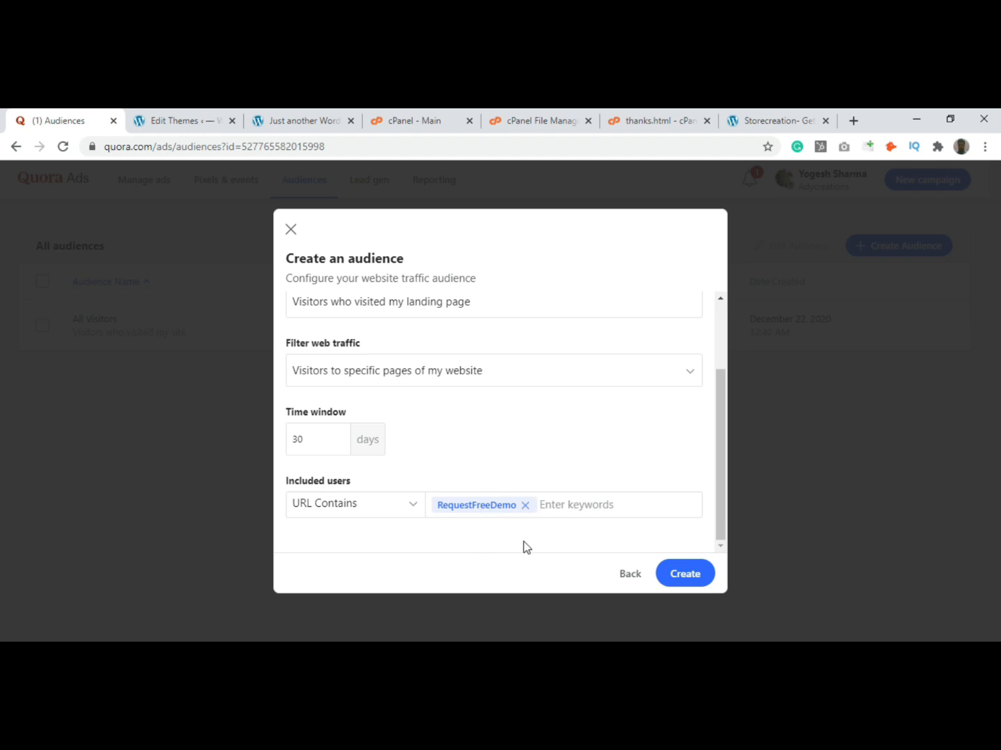
Step: Replace the RequestFreeDemo keyword with the landing page's full address, storecreation.in/RequestFreeDemo/index.html, and create the audience
left_click(779, 121)
left_click(419, 147)
key("ctrl+c")
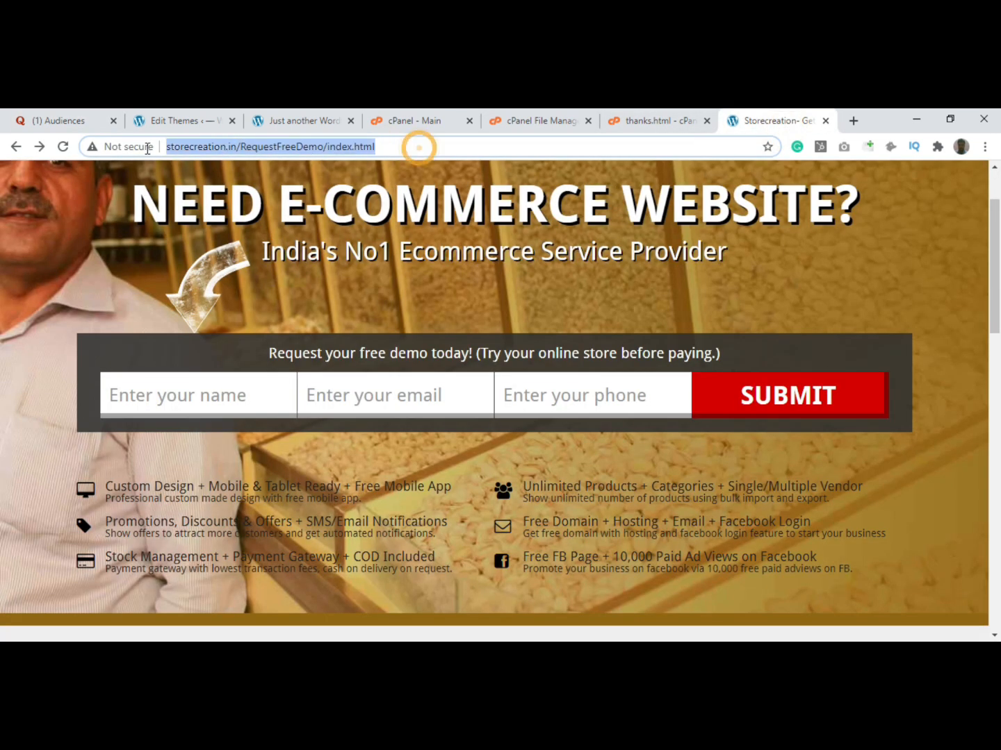
left_click(94, 122)
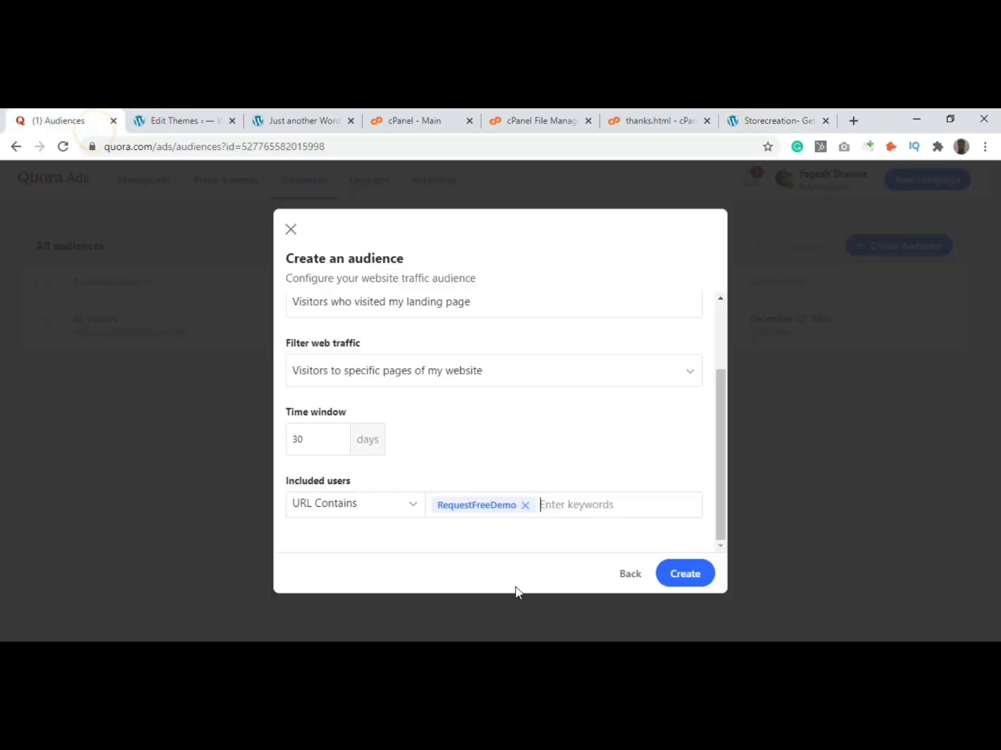
left_click(525, 505)
key("ctrl+v")
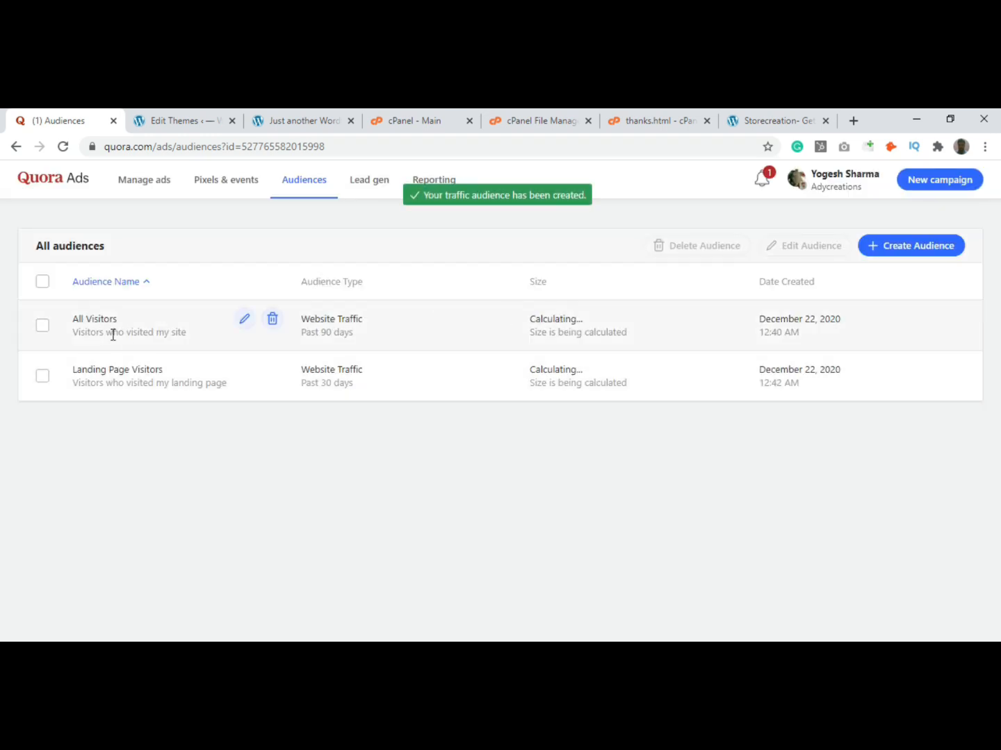
Step: Start another audience, and load storecreation.in/RequestFreeDemo/thanks.html in place of the landing page
left_click(914, 253)
left_click(797, 122)
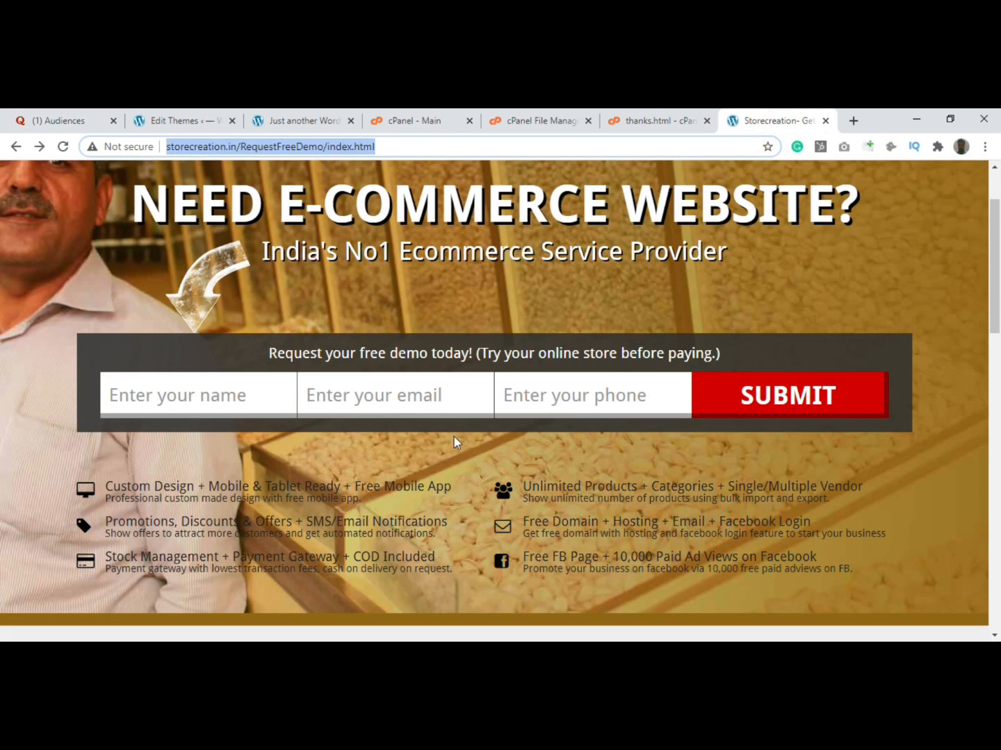
double_click(341, 149)
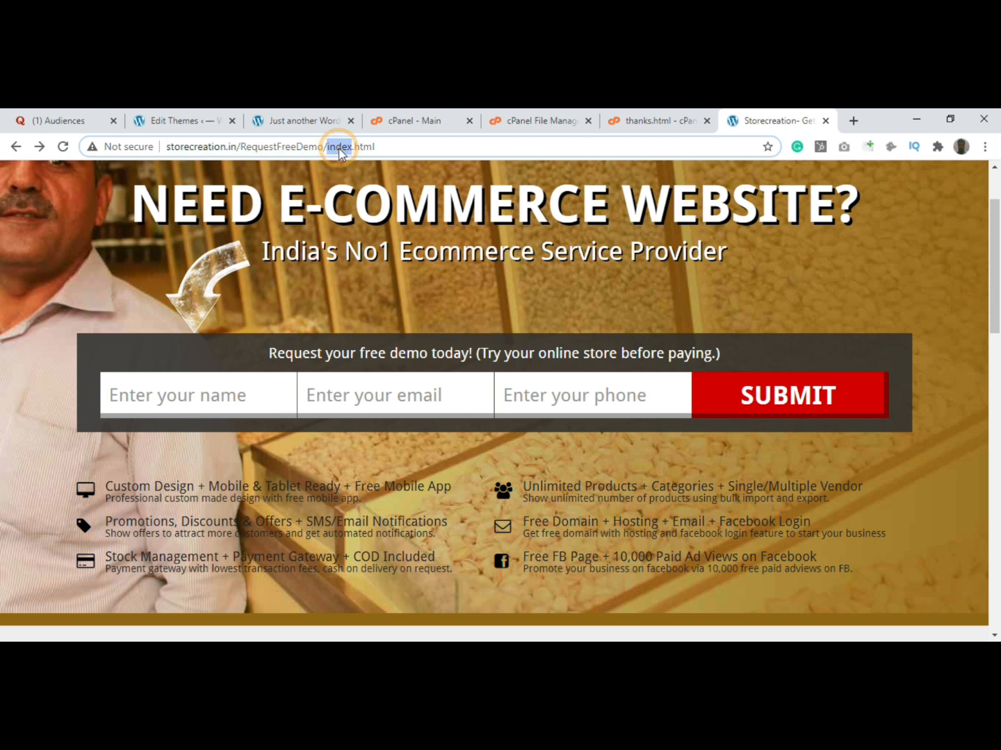
type("thanks")
key("Return")
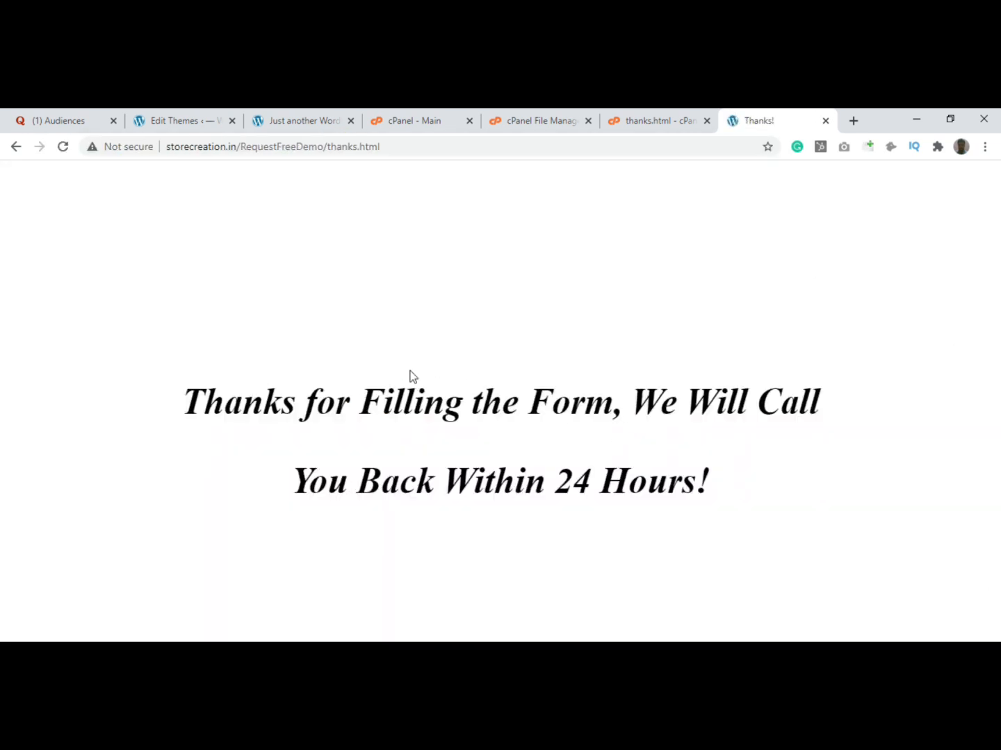
Step: Back in Quora Ads, proceed with a Website Traffic audience and enter Signed Up Audience as both its name and description
left_click(52, 111)
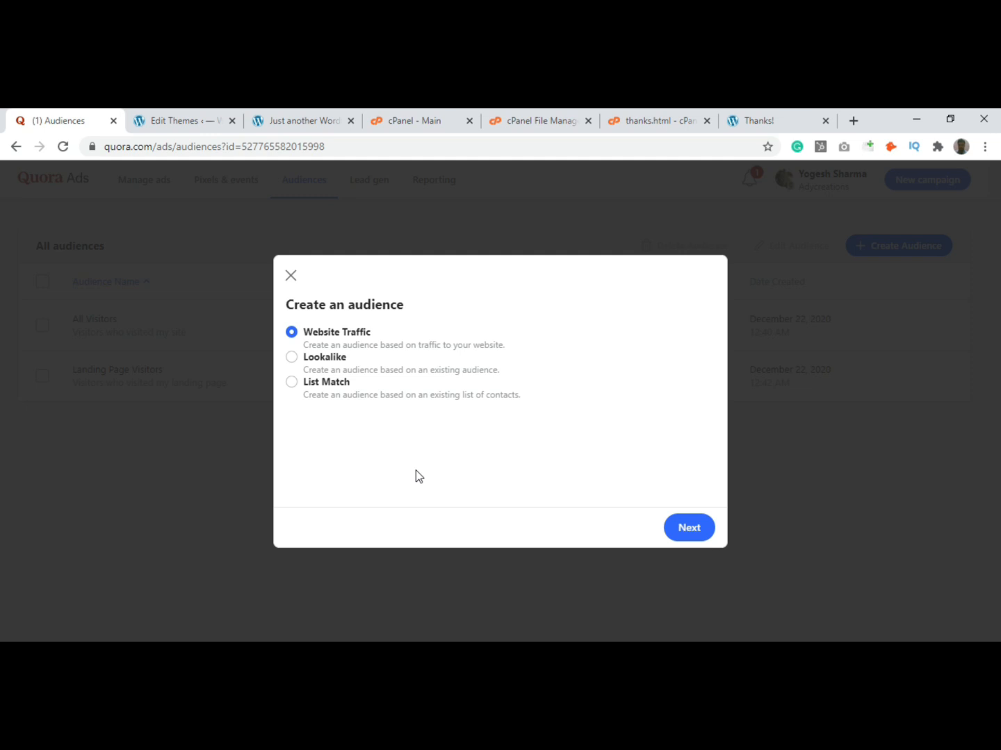
left_click(688, 528)
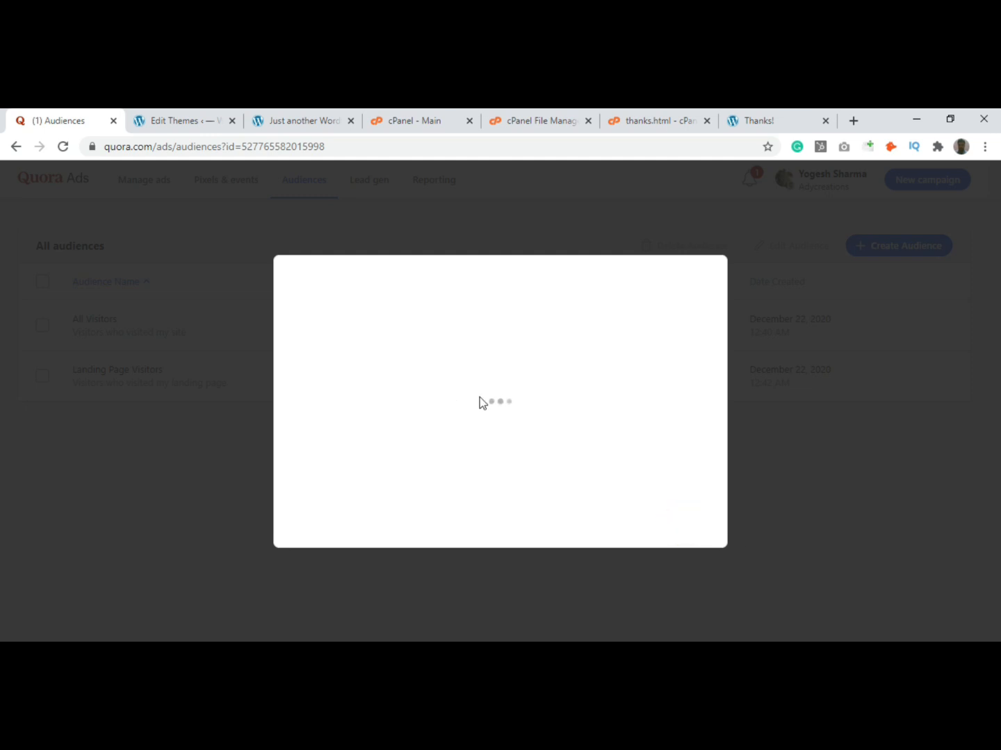
left_click(348, 324)
left_click(348, 330)
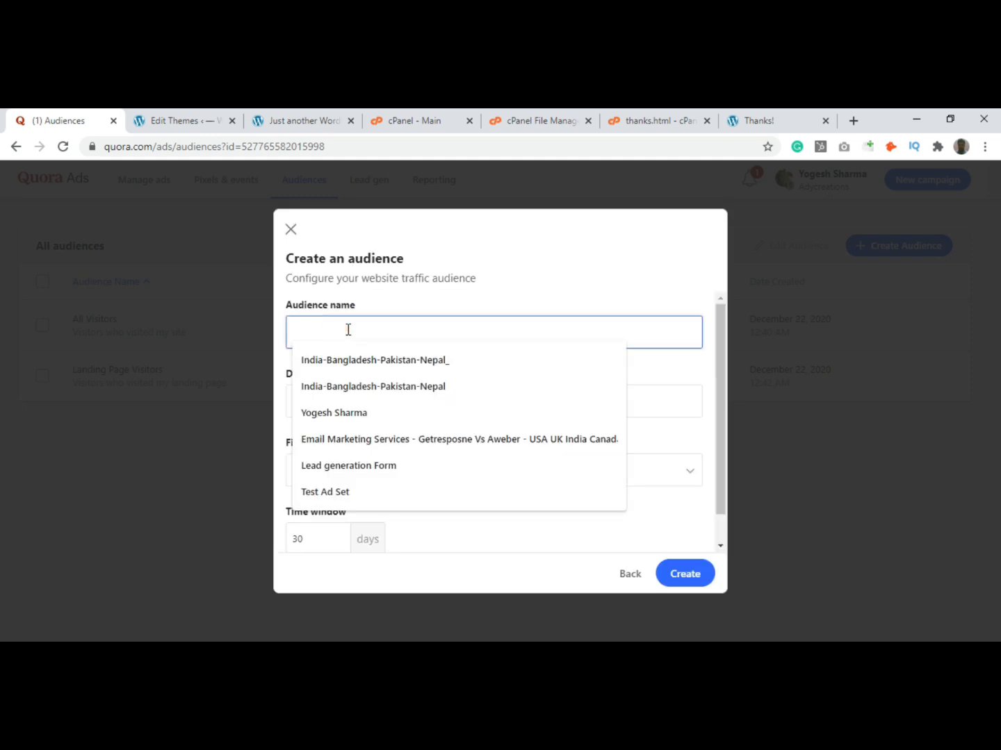
type("Signed Up Audience")
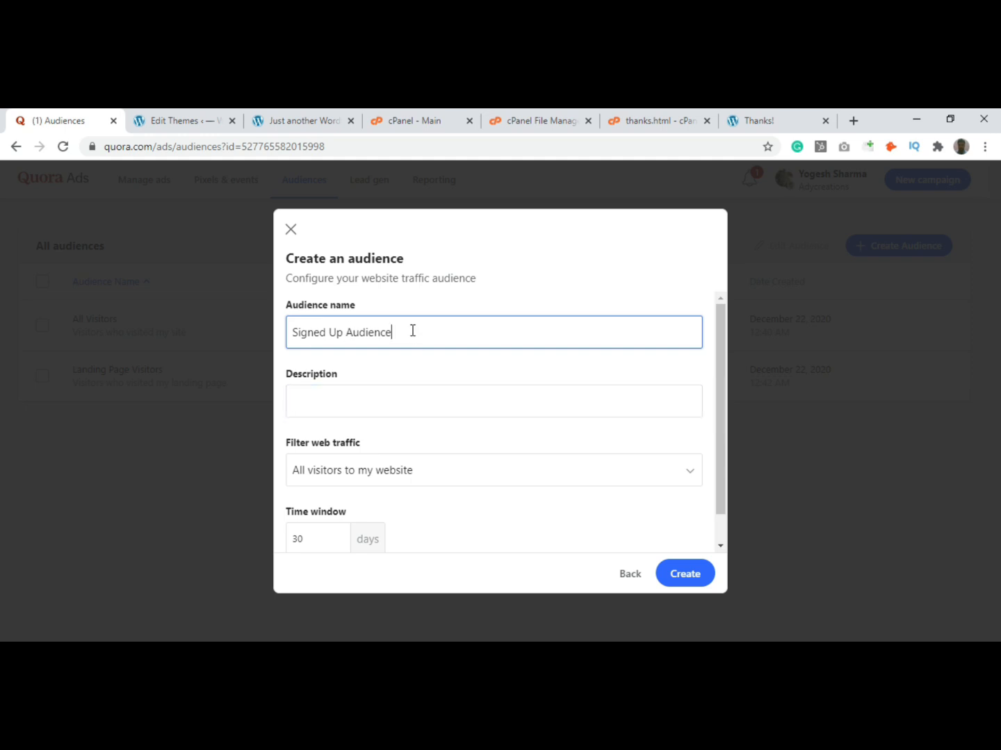
left_click_drag(411, 330, 256, 335)
key("ctrl+c")
left_click(358, 408)
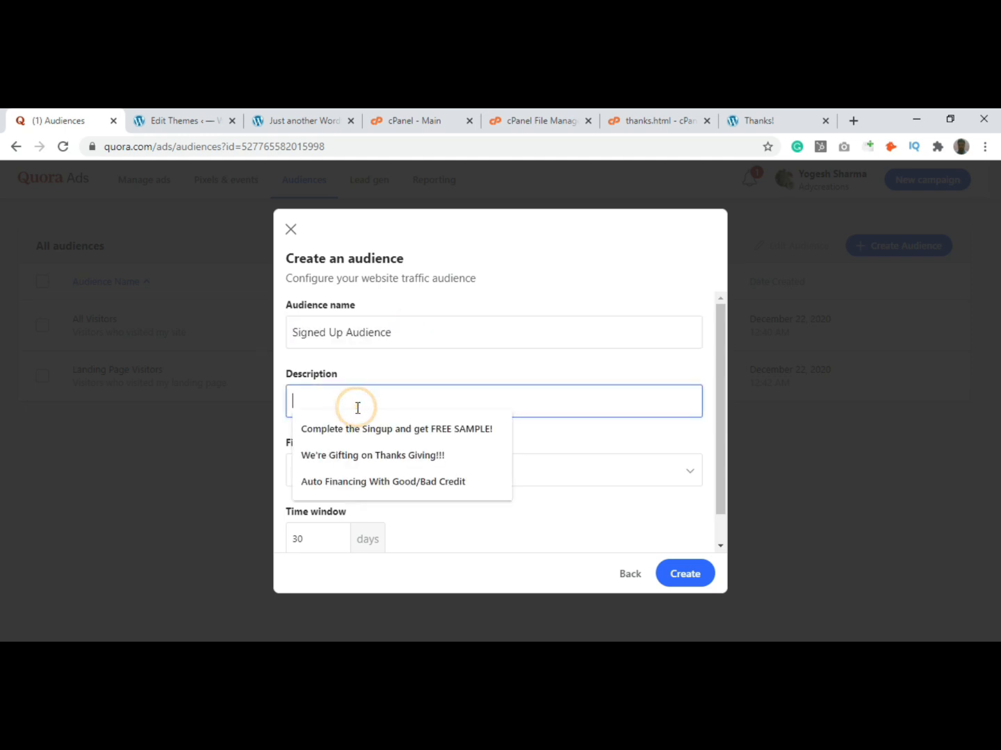
key("ctrl+v")
left_click(397, 378)
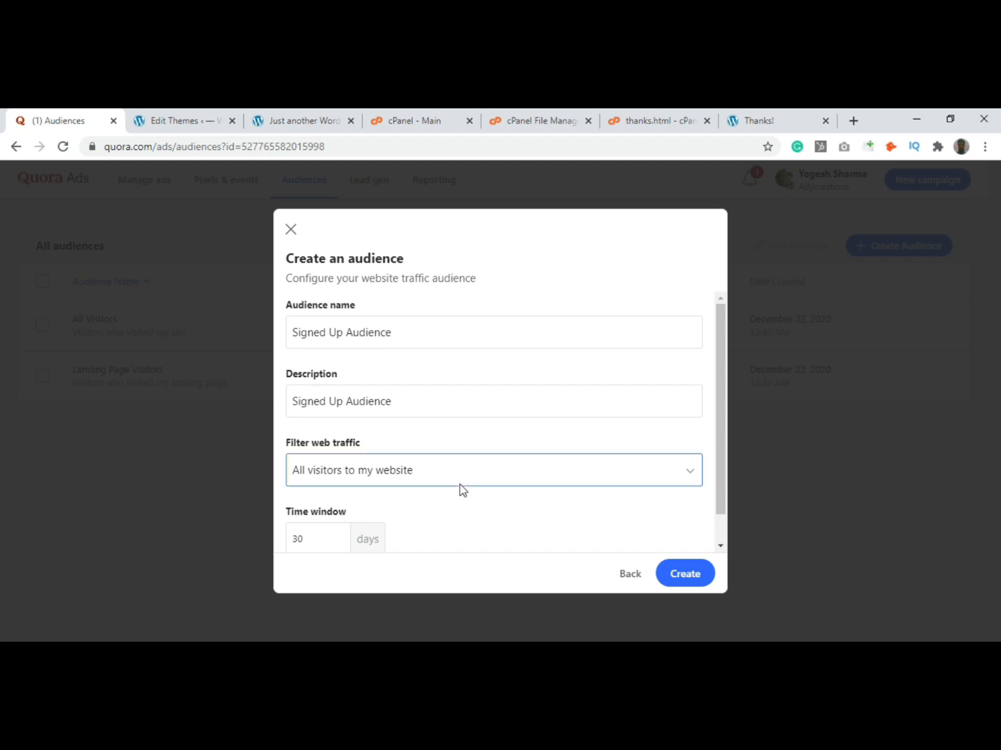
Step: Filter the Signed Up Audience's web traffic to visitors to specific pages of my website
left_click(425, 470)
scroll(447, 489, "down", 1)
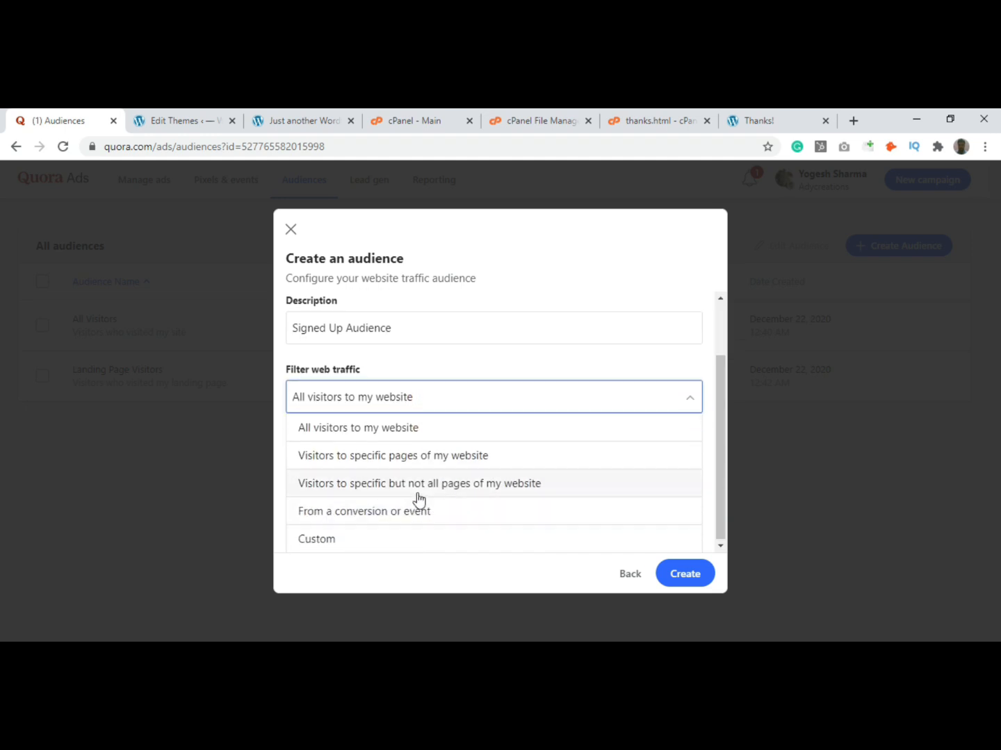
left_click(354, 466)
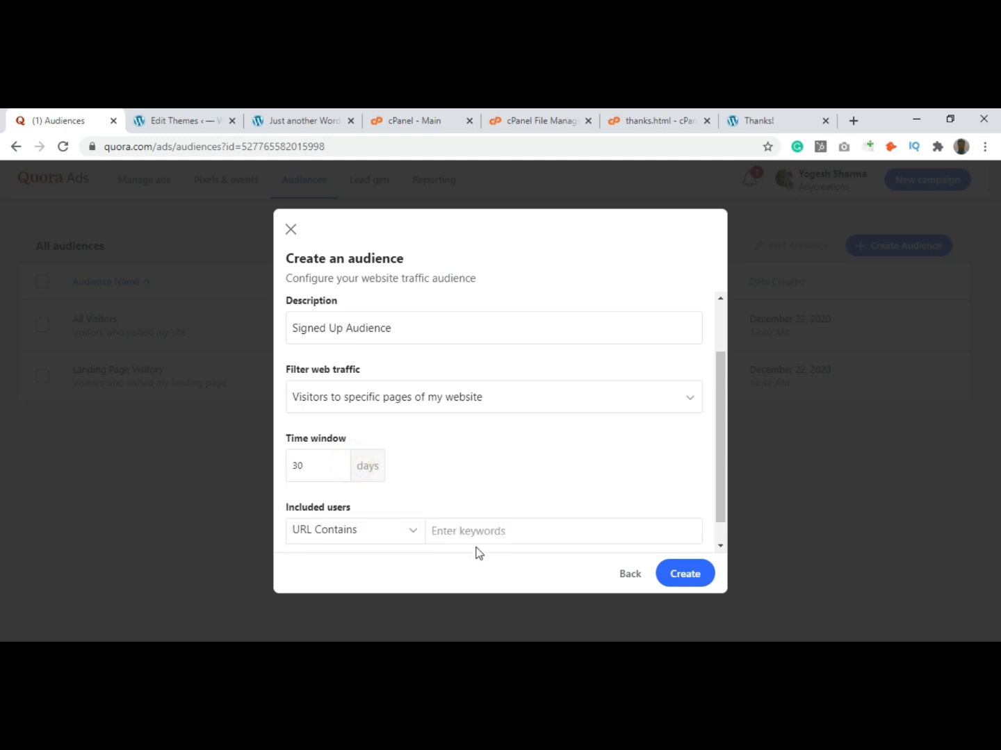
Step: Copy the thank-you page's full address, add it as the URL Contains keyword for included users, and create the audience
left_click(792, 128)
left_click(403, 148)
key("ctrl+c")
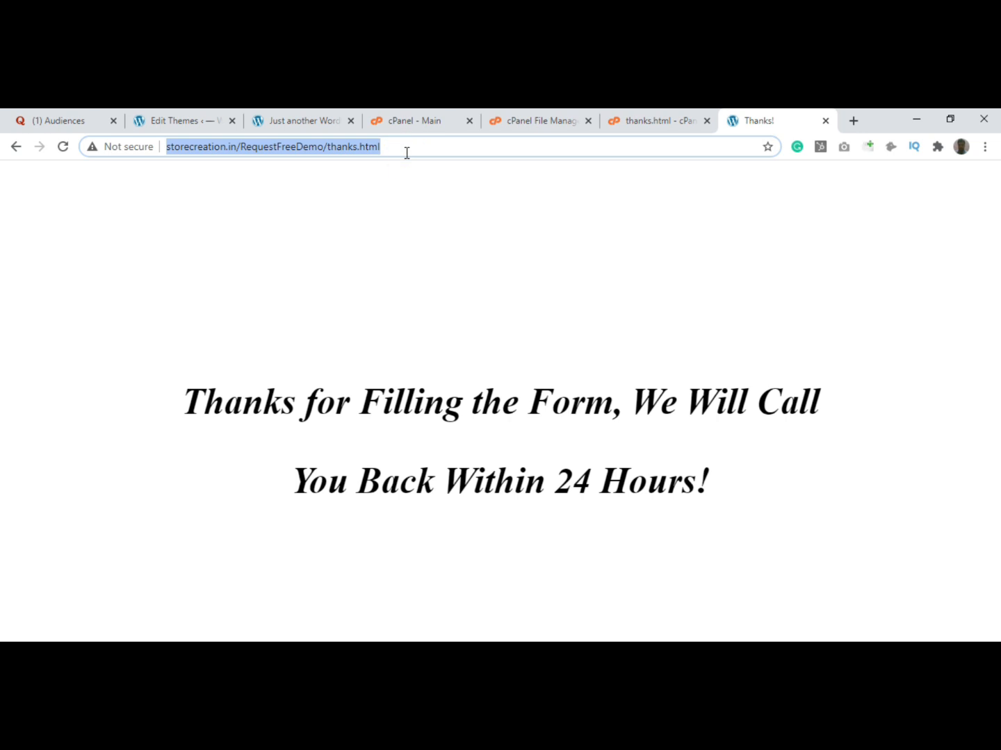
left_click(109, 117)
left_click(501, 532)
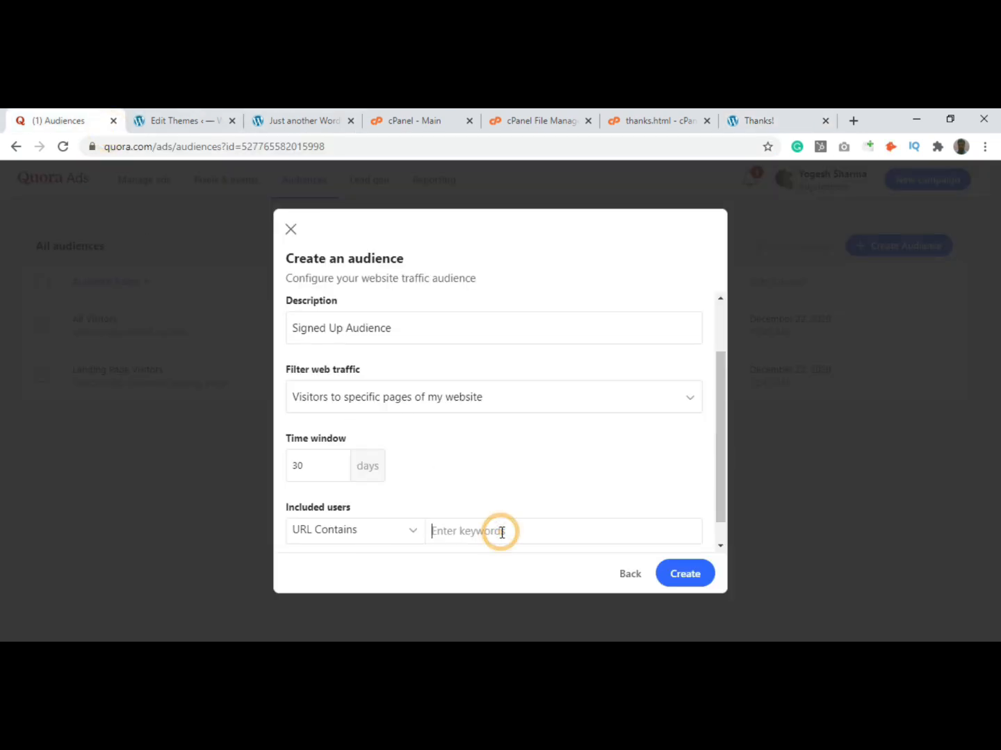
key("ctrl+v")
key("Return")
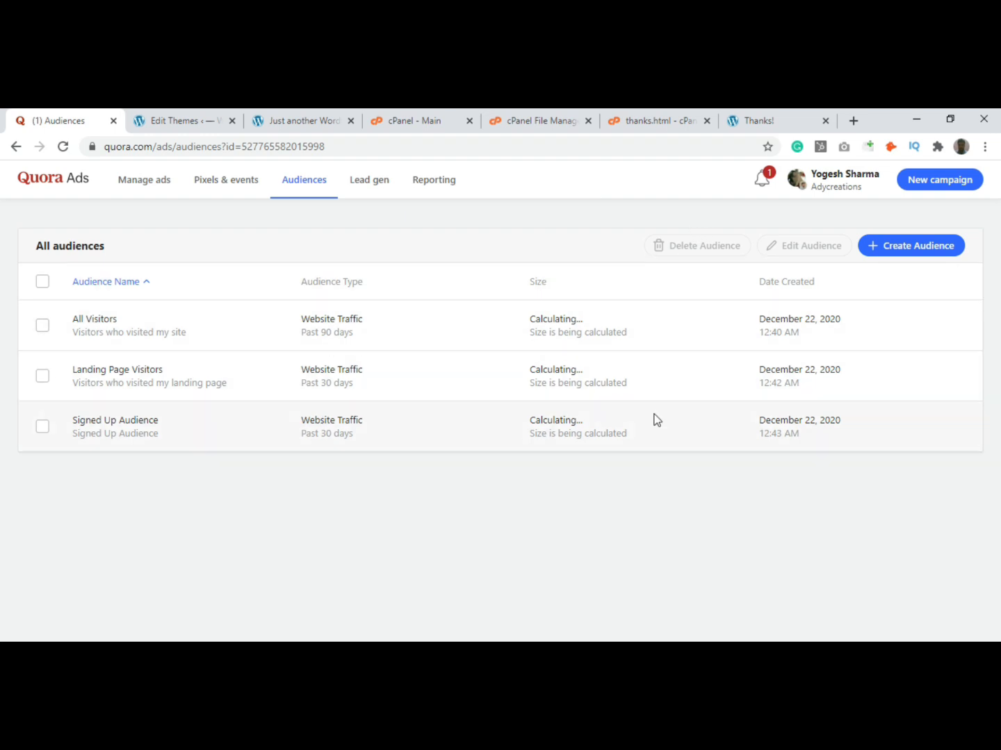
Step: Go to the ads management overview and start a new campaign
left_click(140, 180)
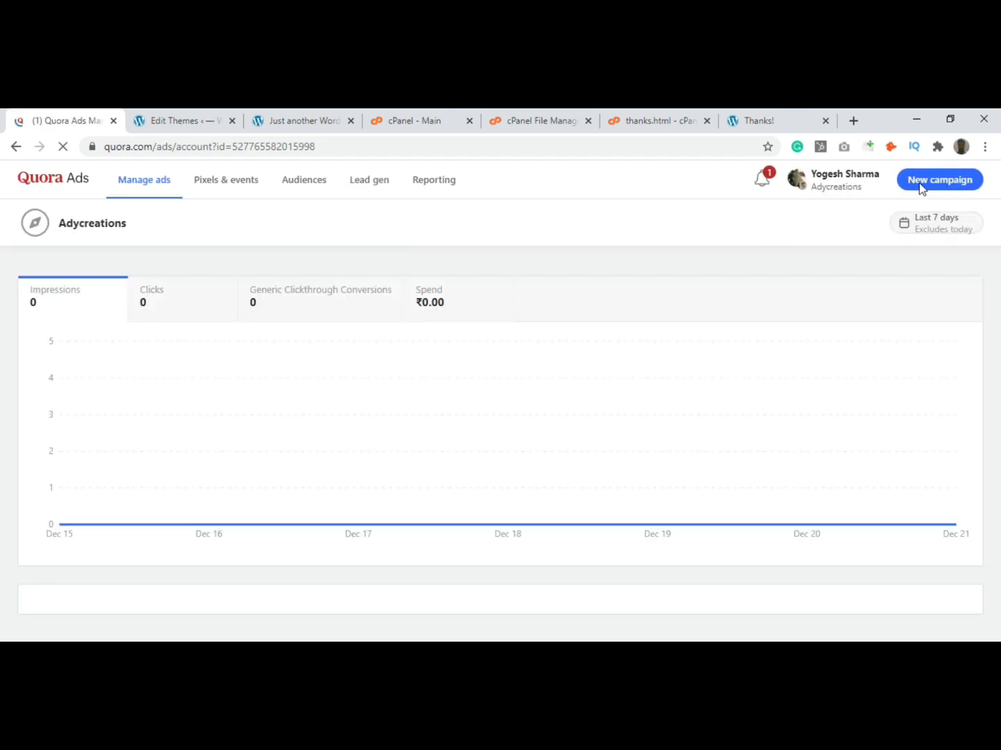
left_click(955, 184)
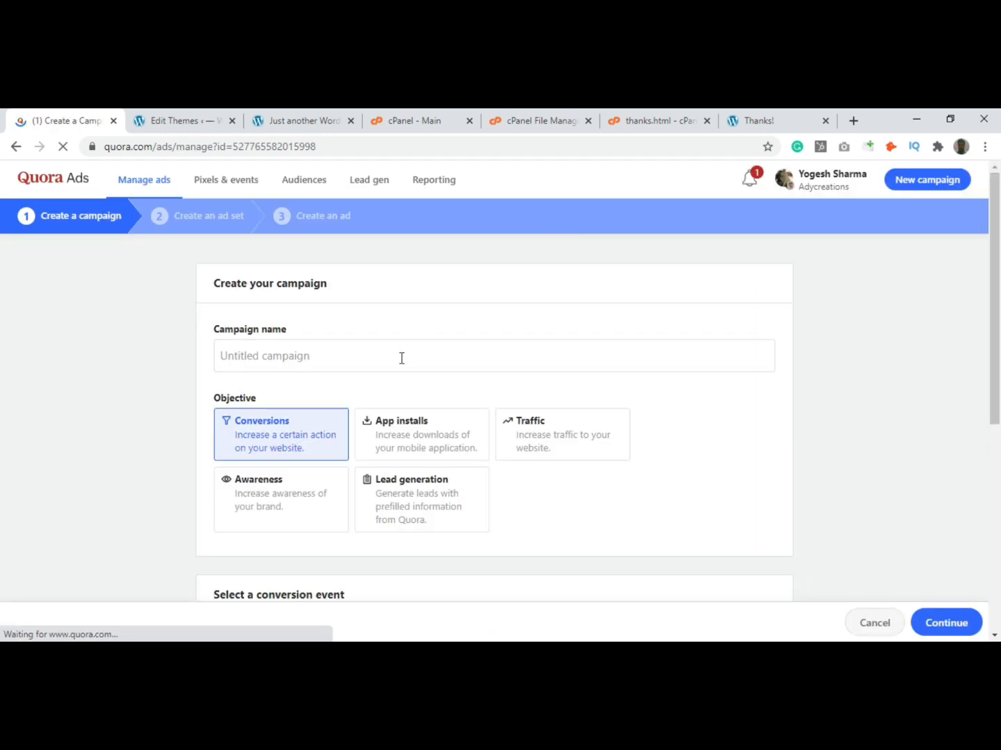
Step: Choose Generate Lead as the campaign's conversion event and go on to the budget and schedule settings
scroll(319, 367, "down", 1)
scroll(313, 396, "down", 1)
scroll(323, 428, "down", 2)
left_click(293, 452)
scroll(282, 577, "down", 2)
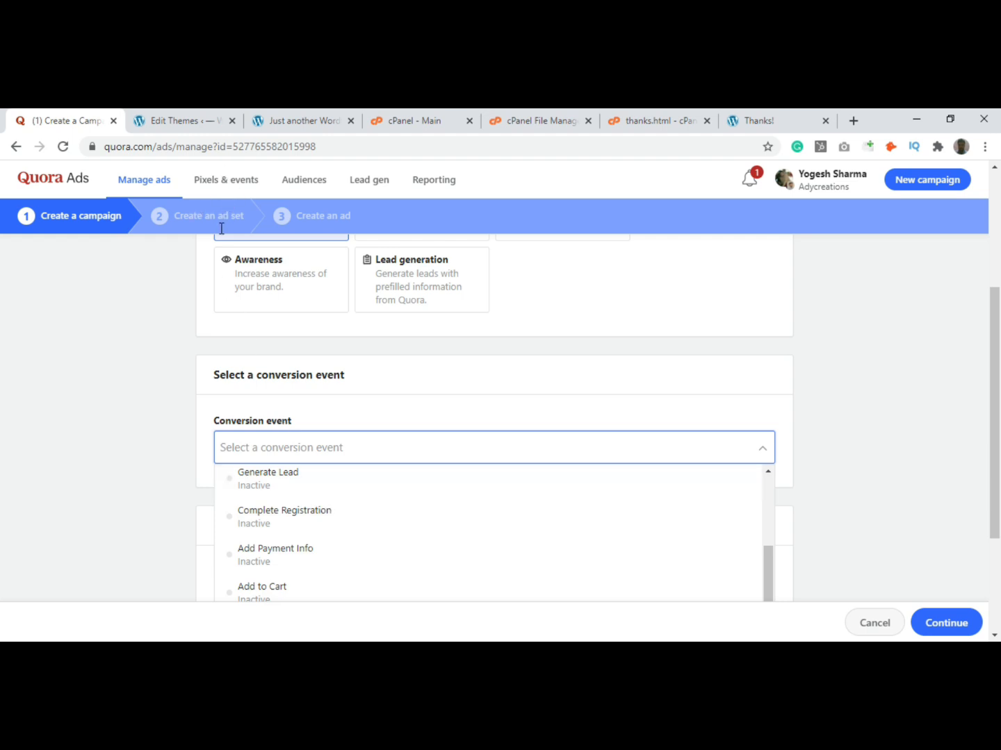
left_click(271, 491)
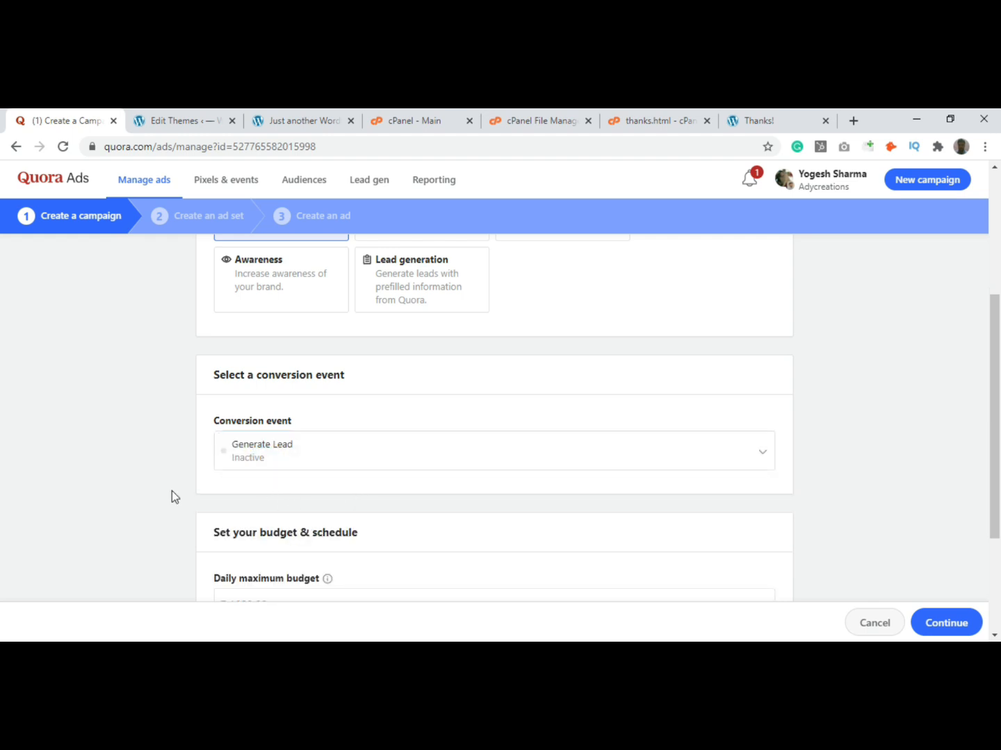
scroll(628, 504, "down", 3)
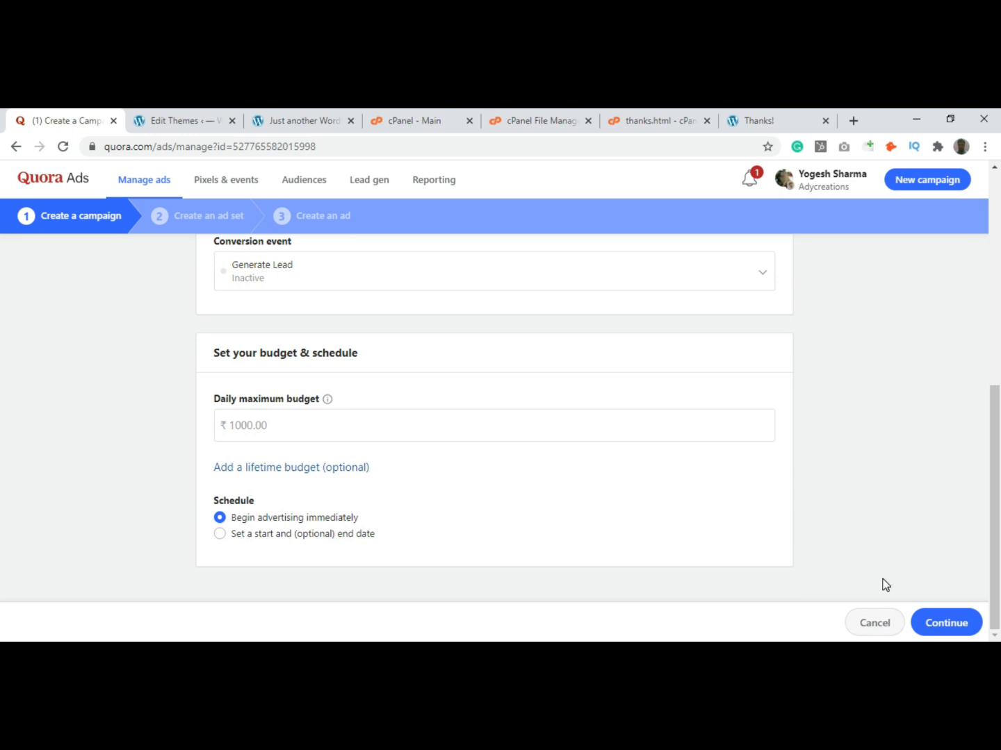
Step: Set the campaign's objective to Traffic and name it Test Campaign
scroll(885, 585, "up", 5)
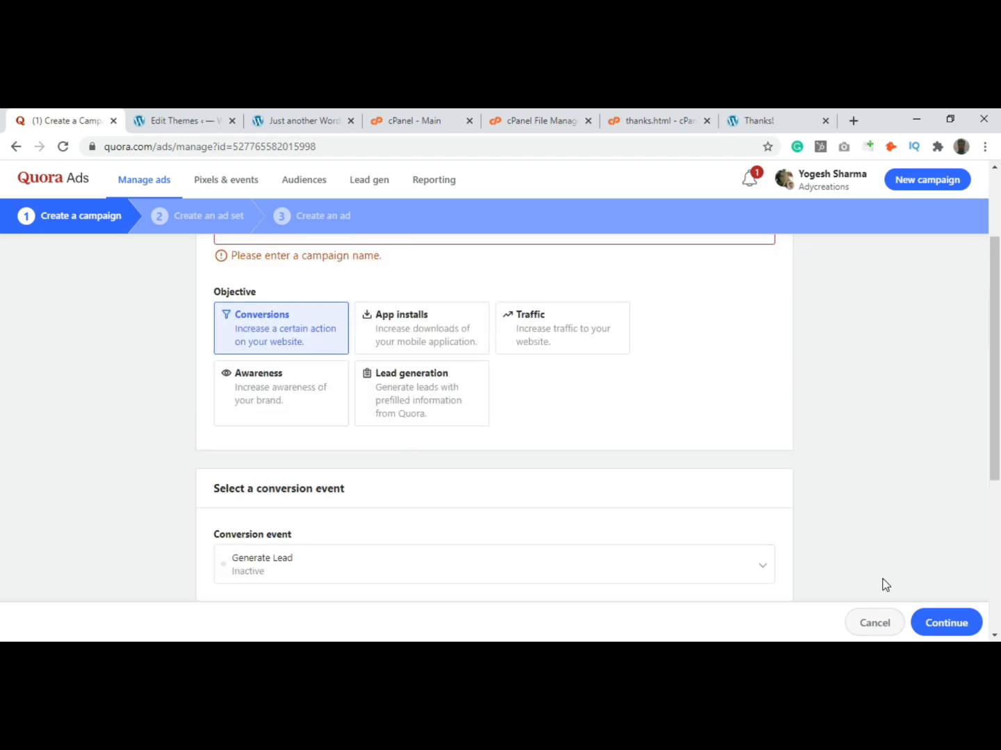
left_click(560, 333)
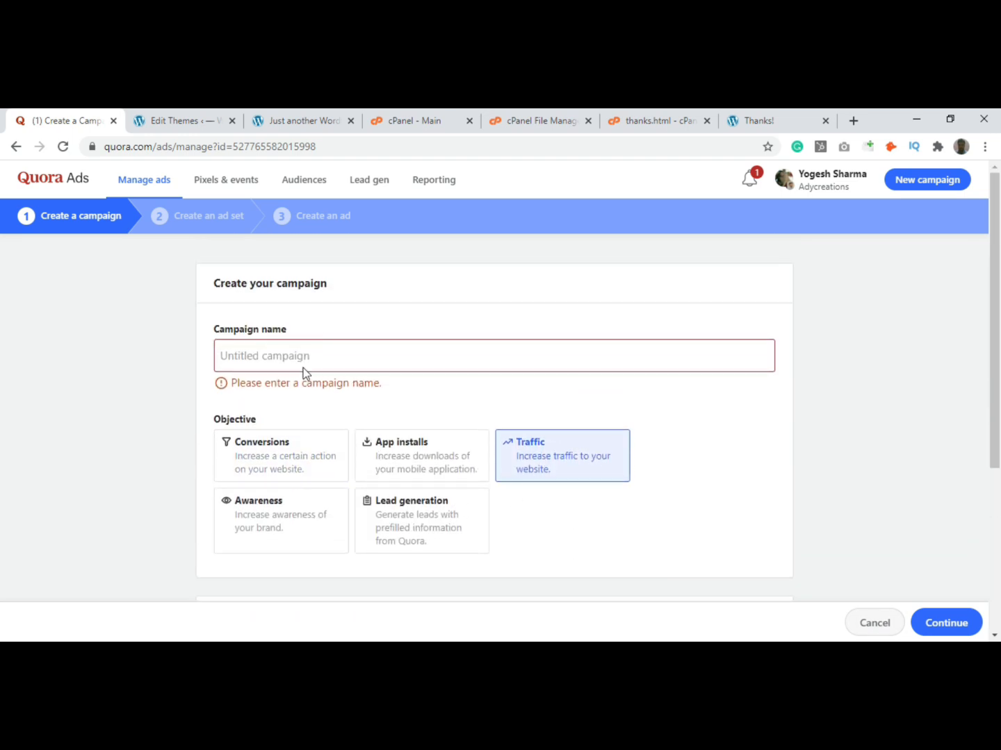
left_click(309, 369)
type("test")
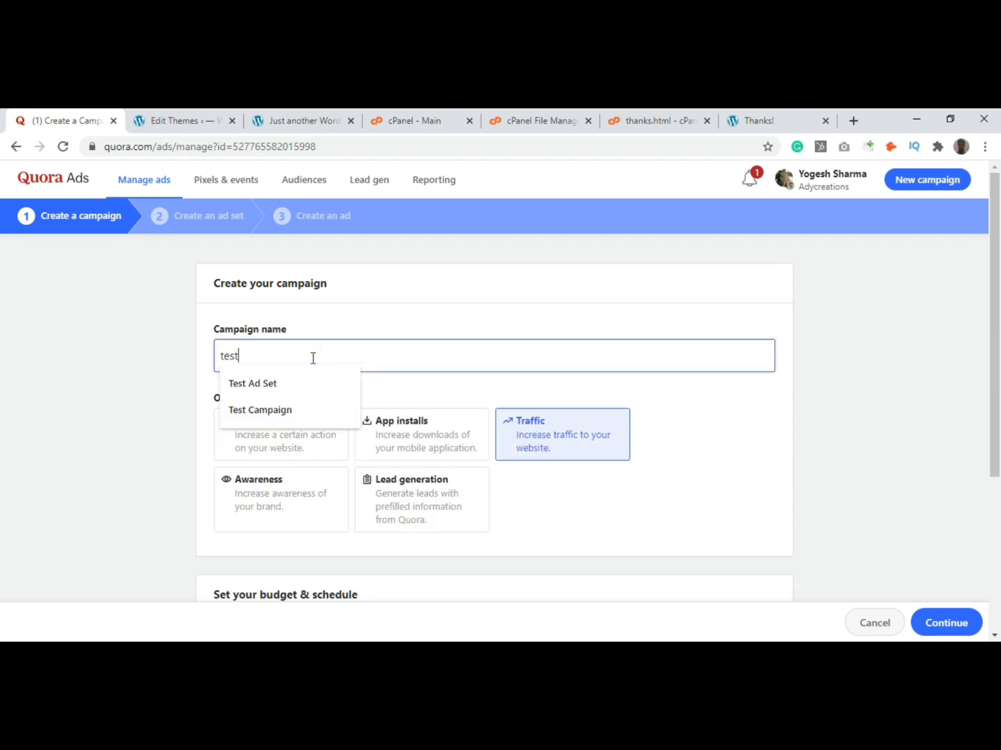
type(" Campaign")
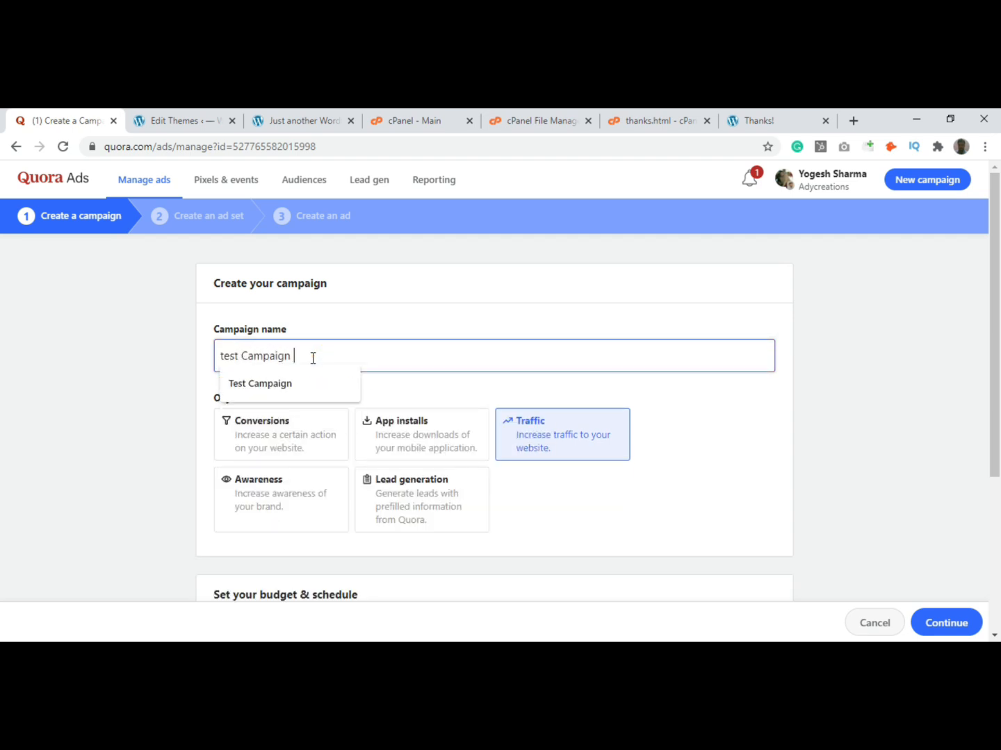
left_click(268, 382)
left_click(711, 513)
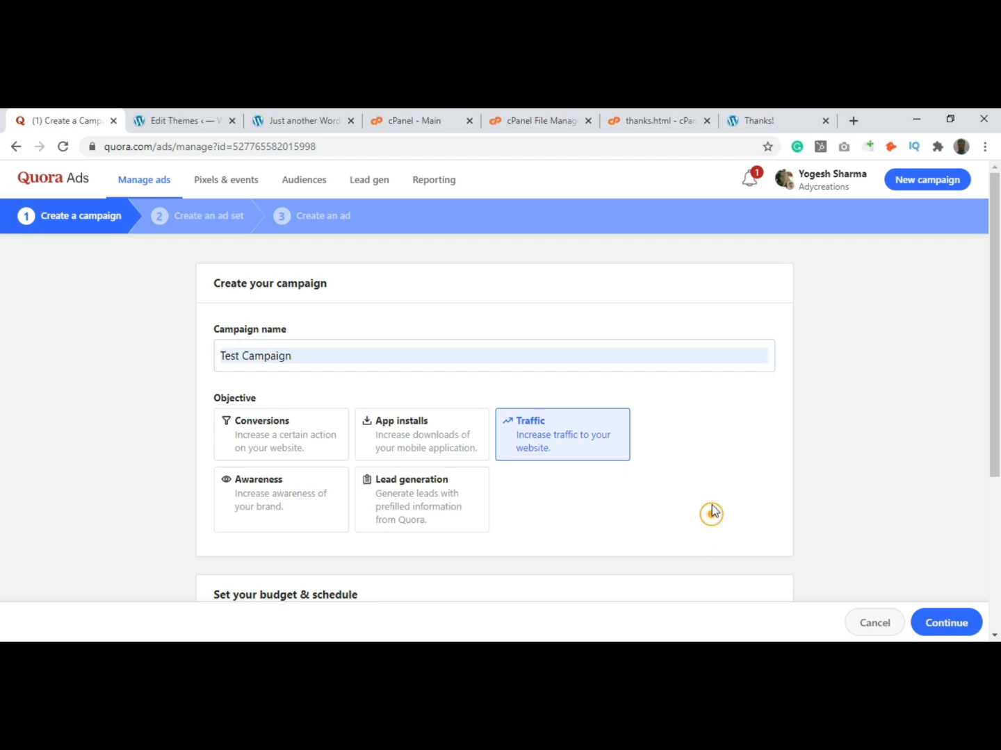
Step: Set the campaign's daily maximum budget to ₹500 and continue to the ad set creation
scroll(708, 515, "down", 4)
left_click(269, 426)
type("500")
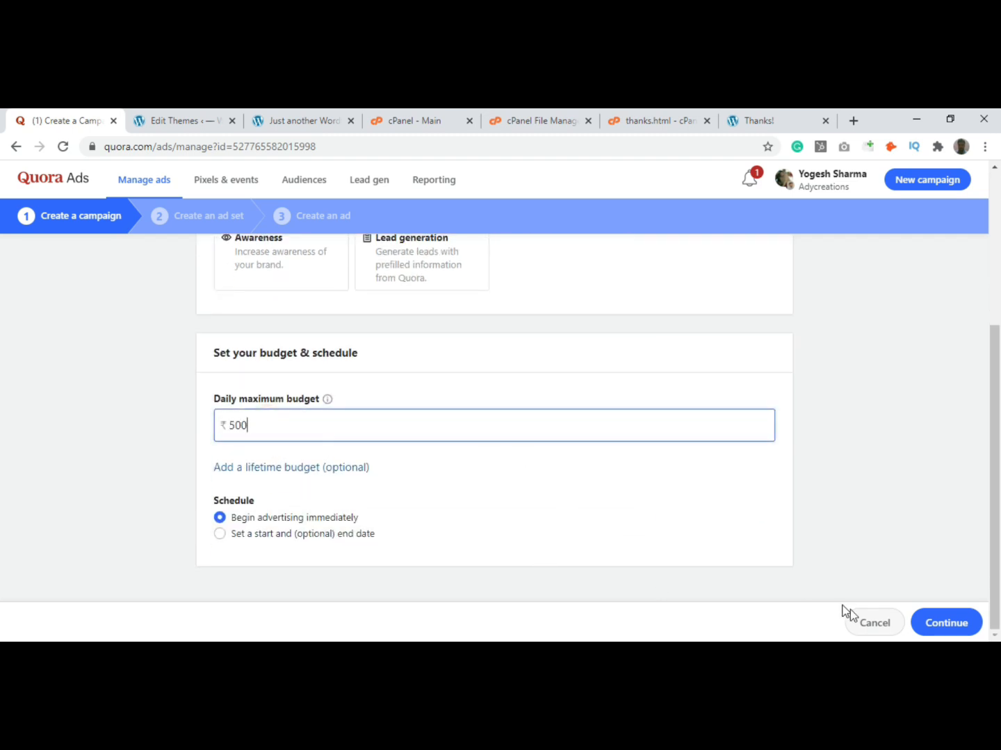
left_click(940, 625)
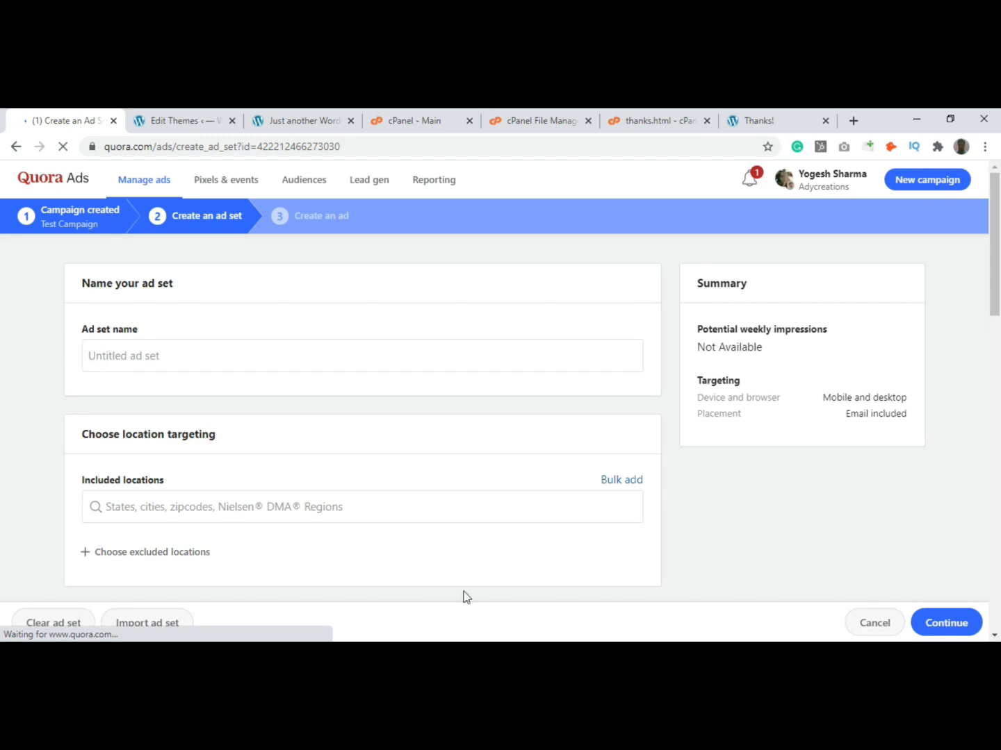
Step: Name the new ad set Ad Set-1
left_click(159, 355)
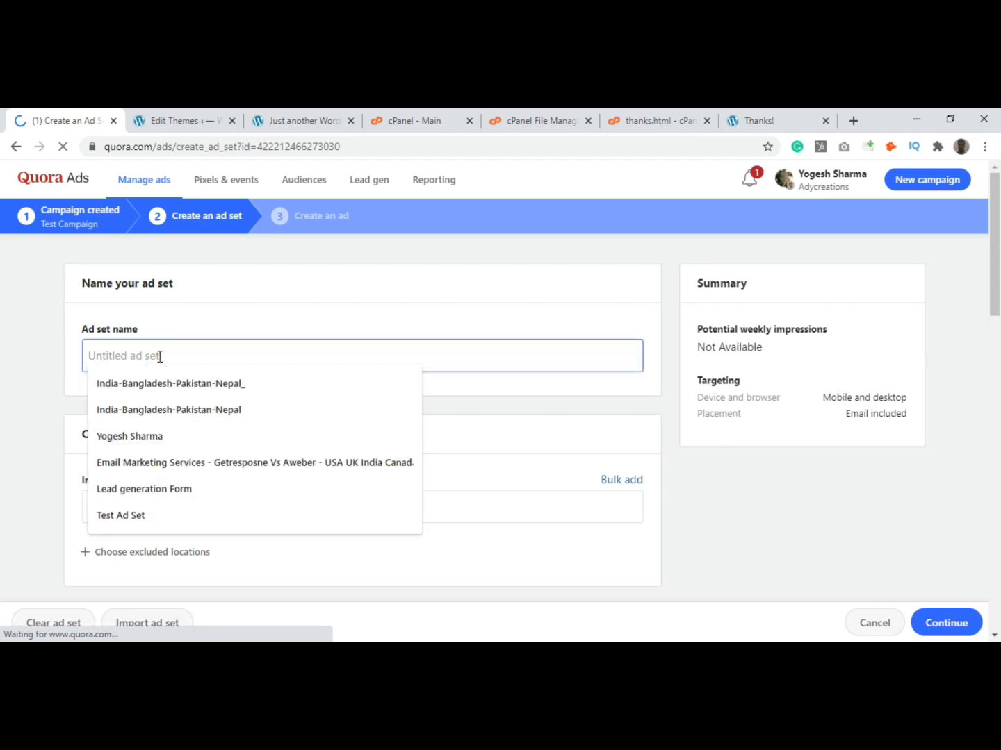
type("Ad Set-1")
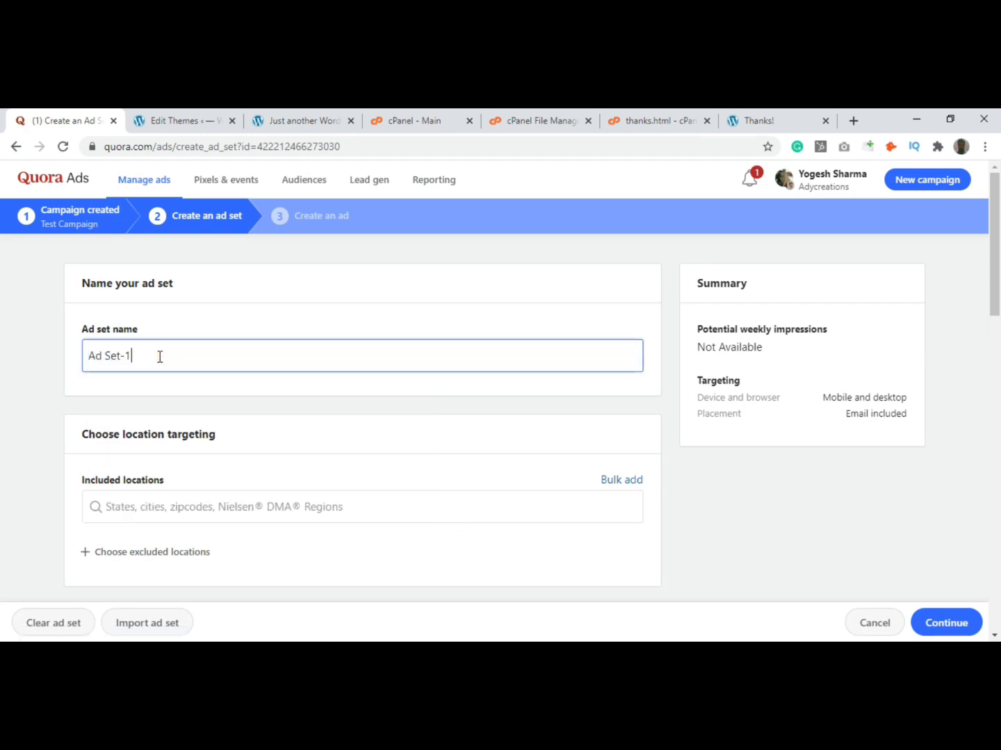
left_click(23, 420)
Step: Add the country India to the ad set's included locations
scroll(183, 383, "down", 2)
left_click(180, 363)
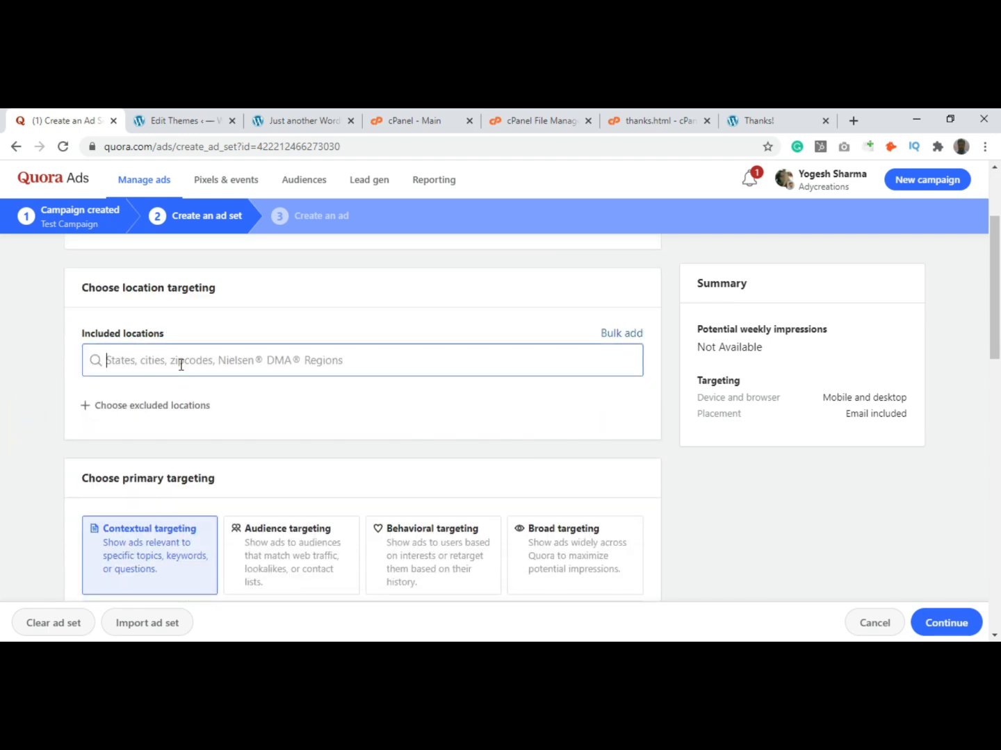
type("indii")
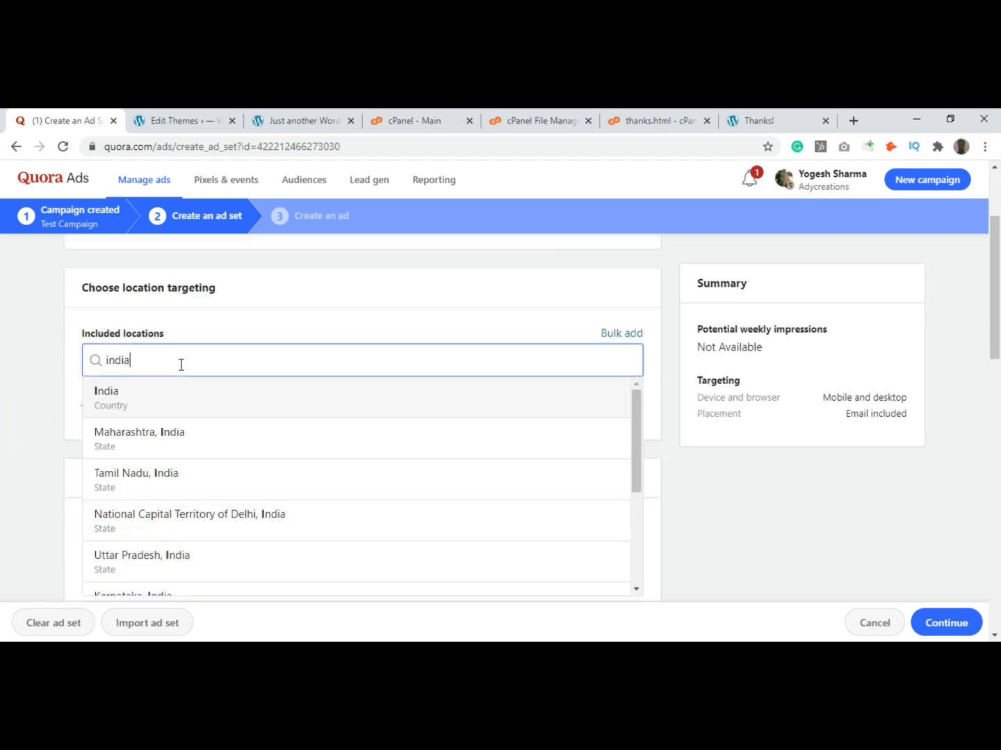
left_click(103, 401)
left_click(58, 404)
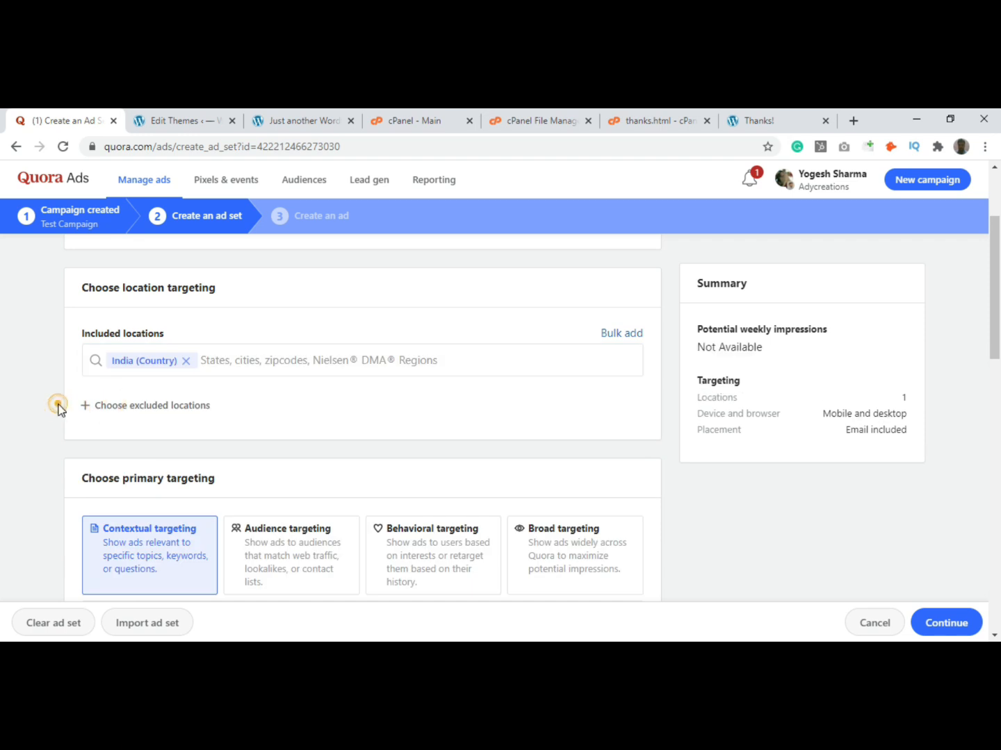
Step: Set the ad set's primary targeting to Audience targeting with All Visitors as the targeted audience
scroll(59, 409, "down", 3)
left_click(318, 335)
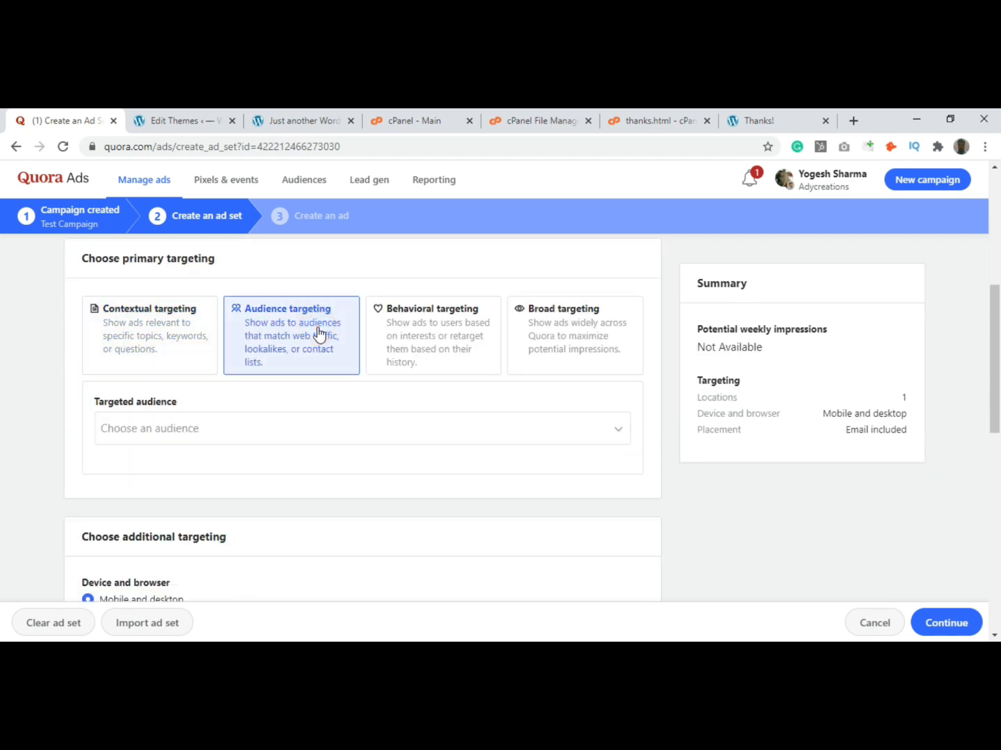
left_click(194, 438)
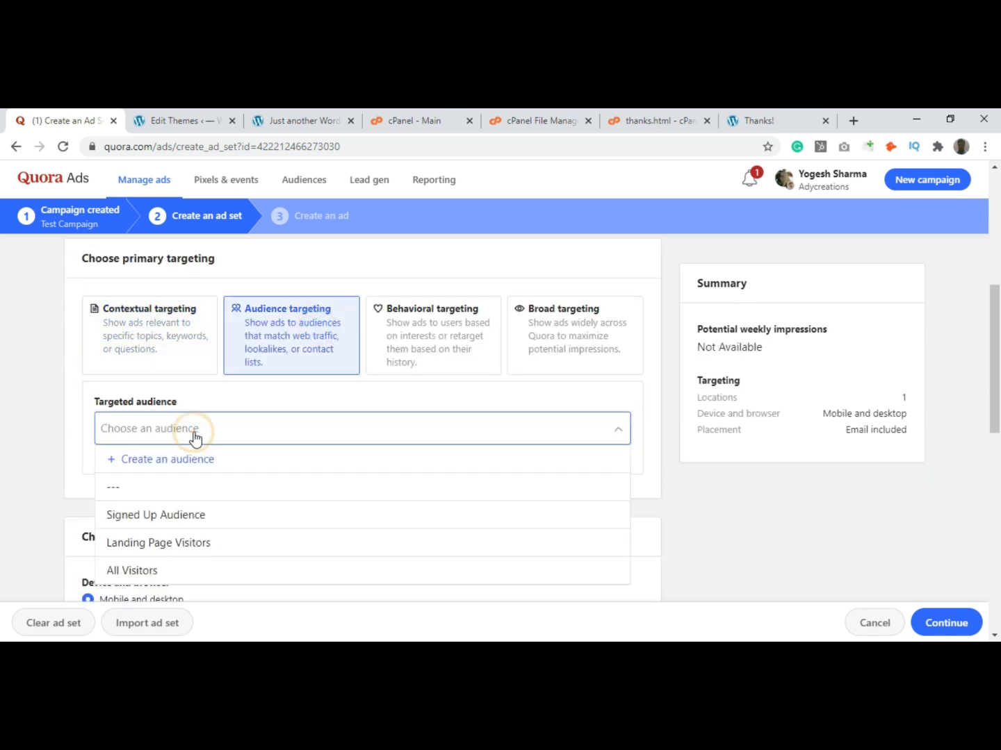
scroll(182, 502, "down", 1)
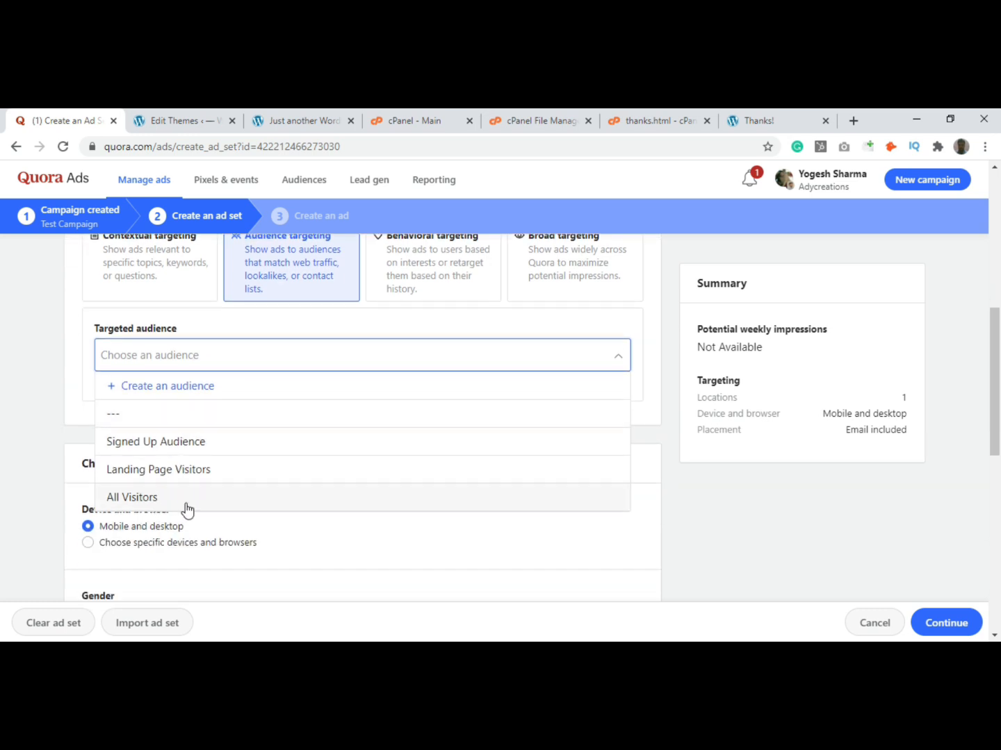
left_click(167, 503)
Step: Try Landing Page Visitors and Signed Up Audience as the targeted audience, and switch back to All Visitors
left_click(203, 372)
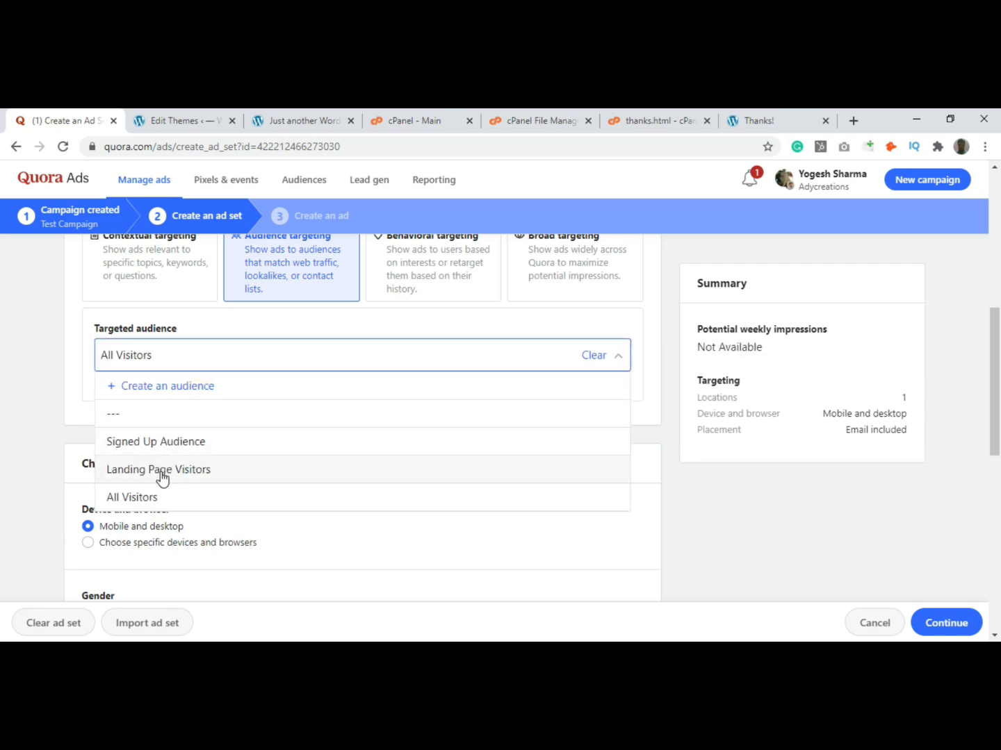
left_click(161, 478)
left_click(170, 360)
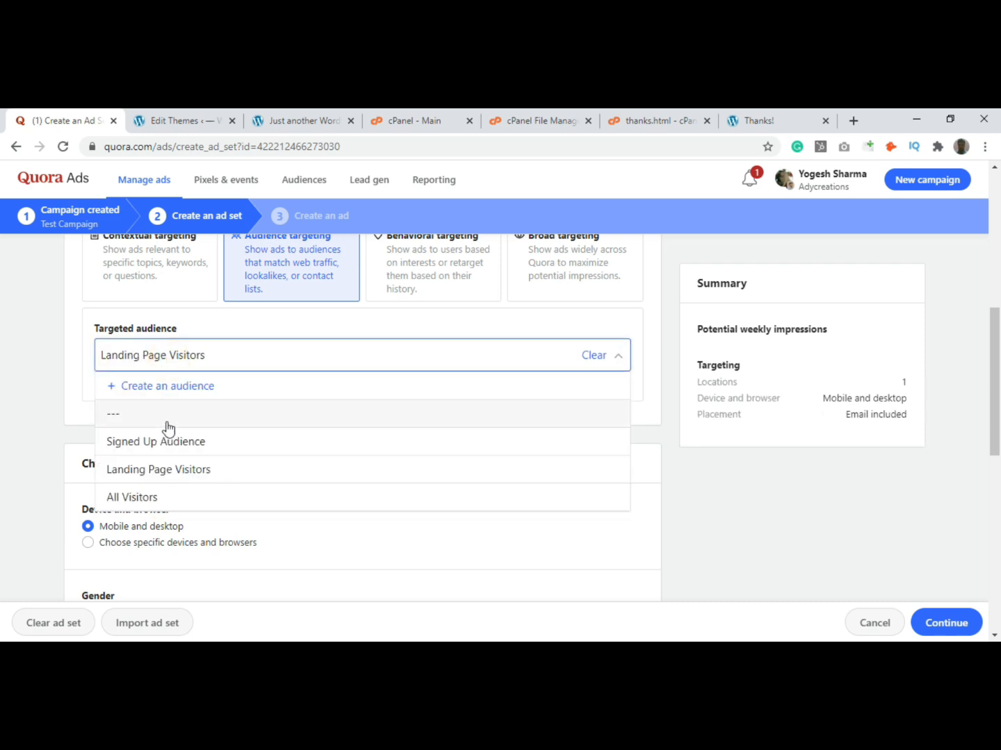
left_click(159, 443)
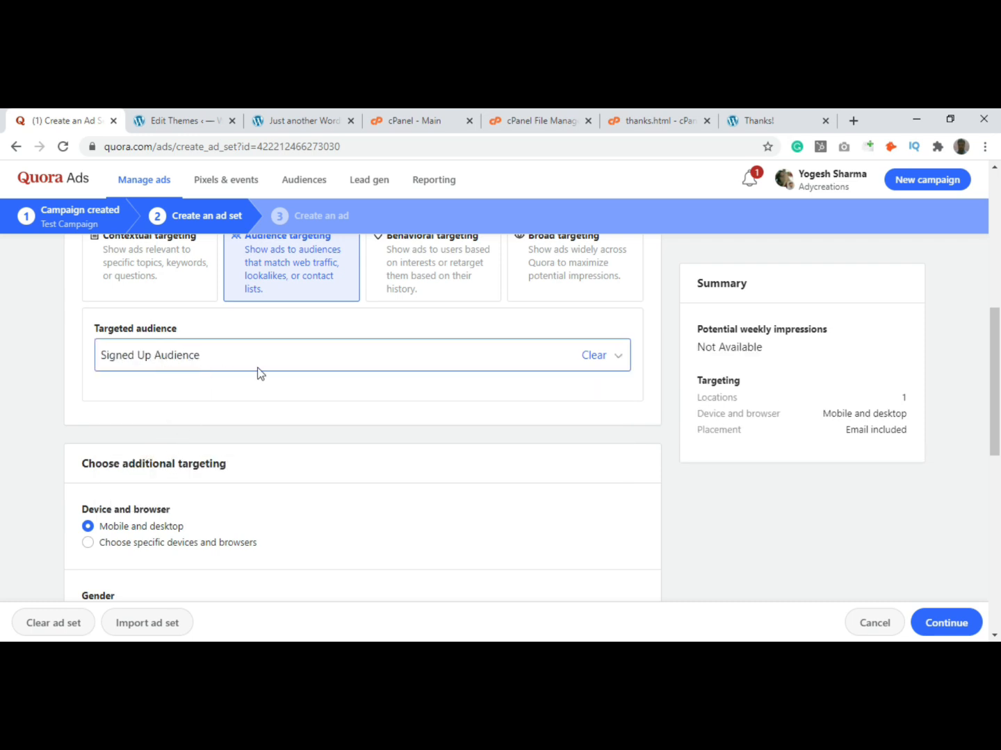
left_click(145, 370)
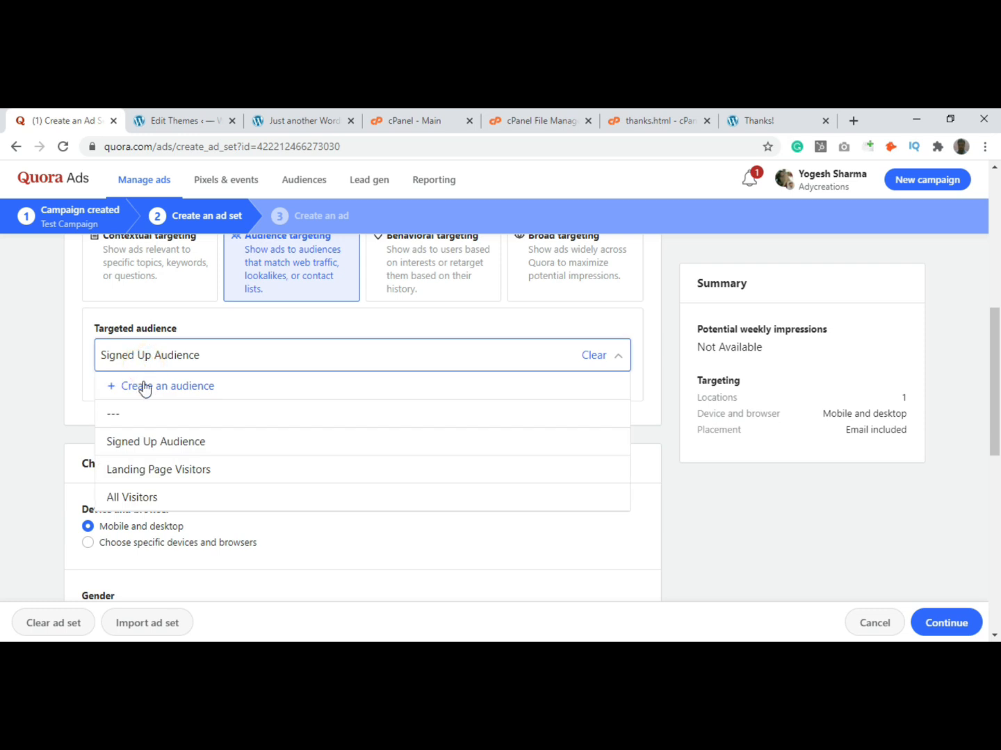
left_click(143, 470)
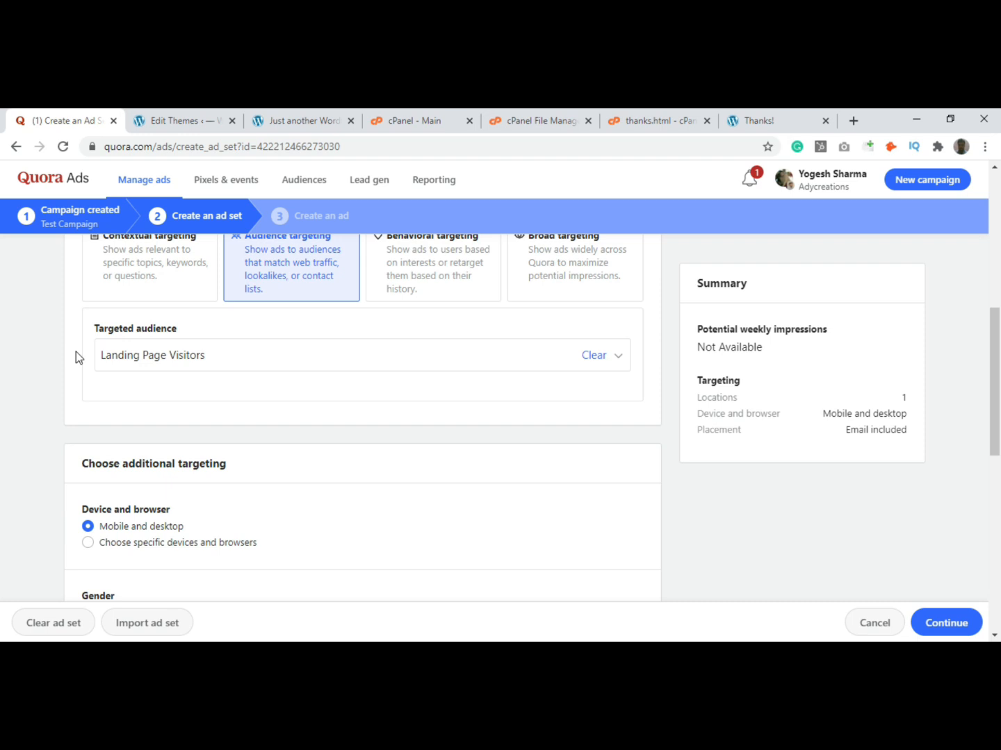
left_click(139, 356)
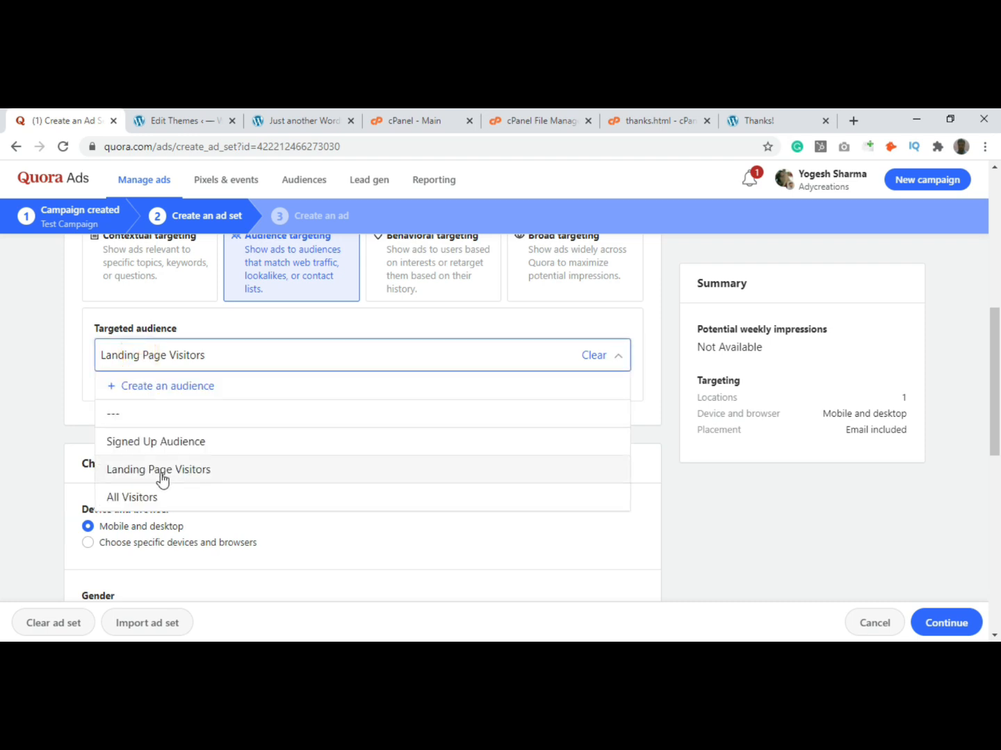
left_click(147, 498)
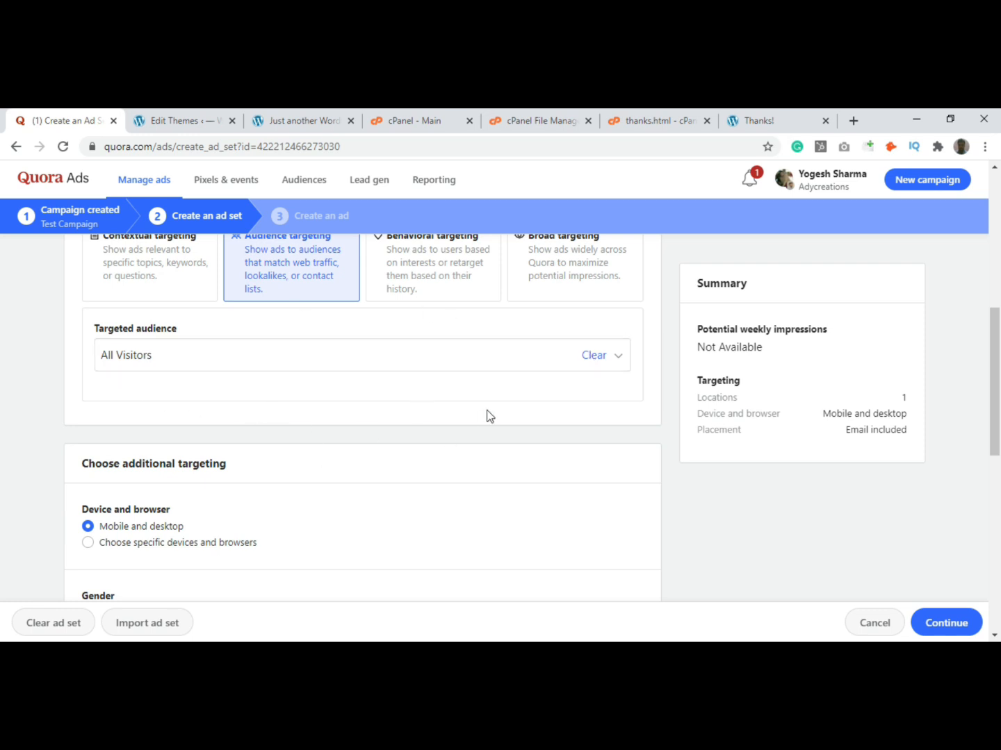
Step: Look through the ad set's location, targeting, excluded audience, email and bid settings
scroll(486, 410, "down", 1)
scroll(485, 410, "down", 7)
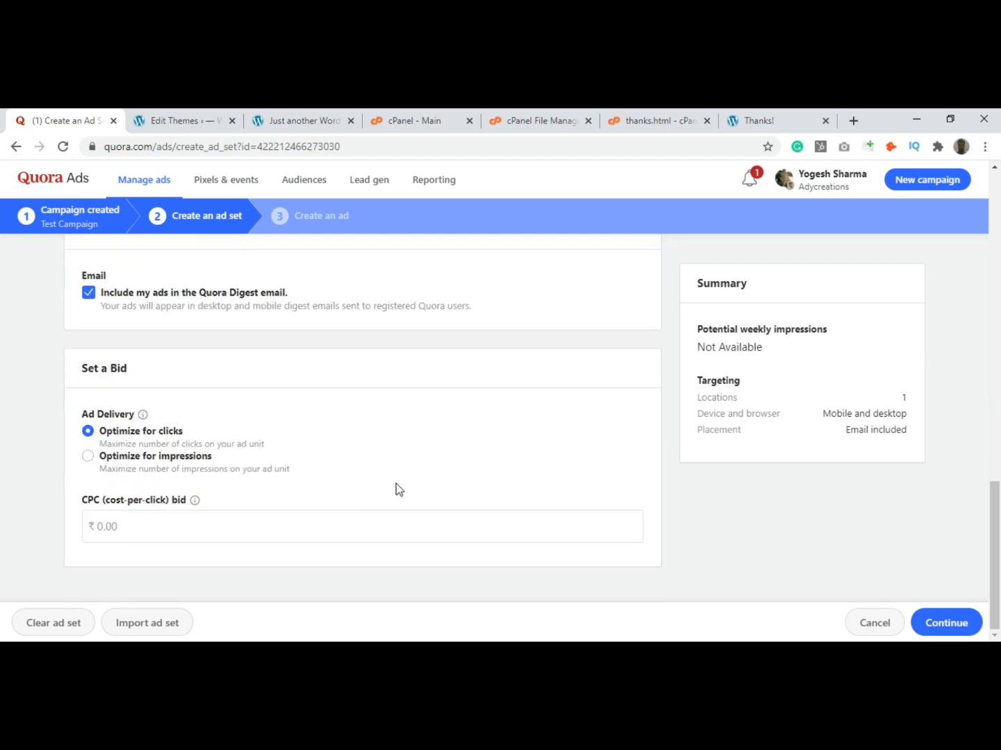
scroll(664, 341, "up", 5)
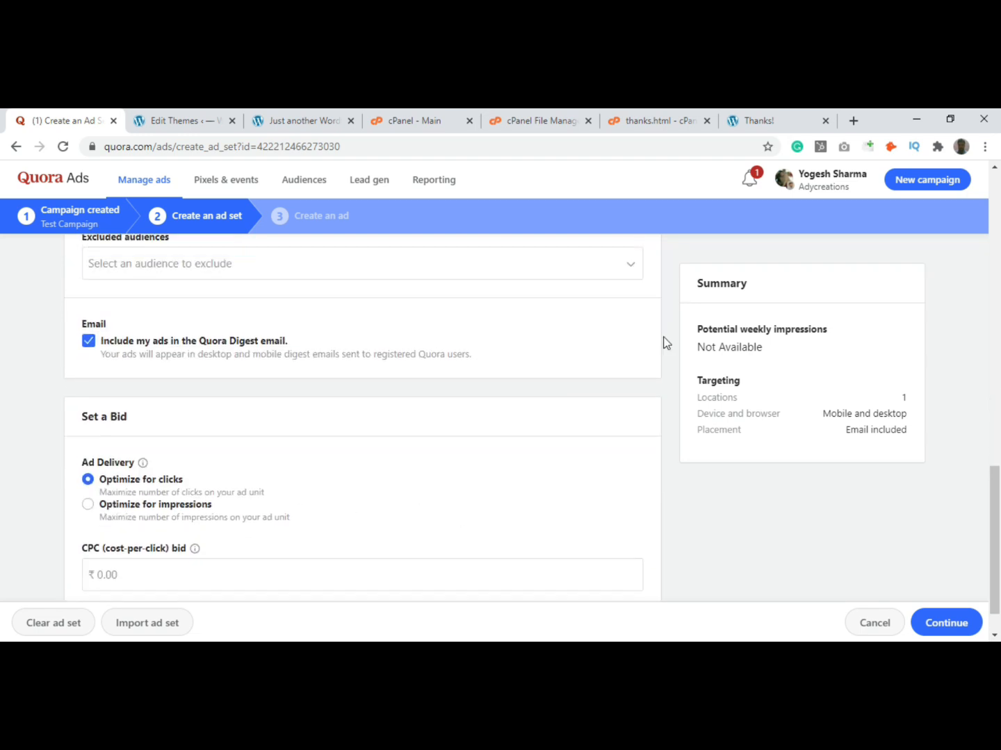
scroll(692, 453, "up", 7)
scroll(549, 403, "down", 3)
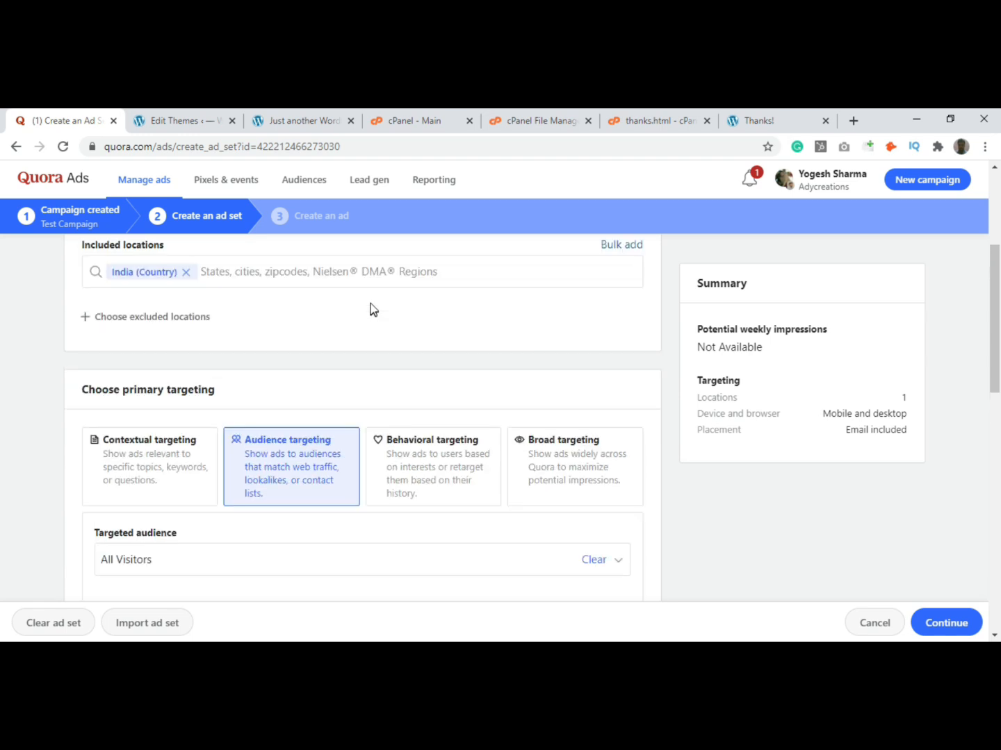
scroll(371, 310, "up", 3)
Step: Go to the lead generation forms and start a new form named Free Affiliate Marketing Guide
left_click(370, 182)
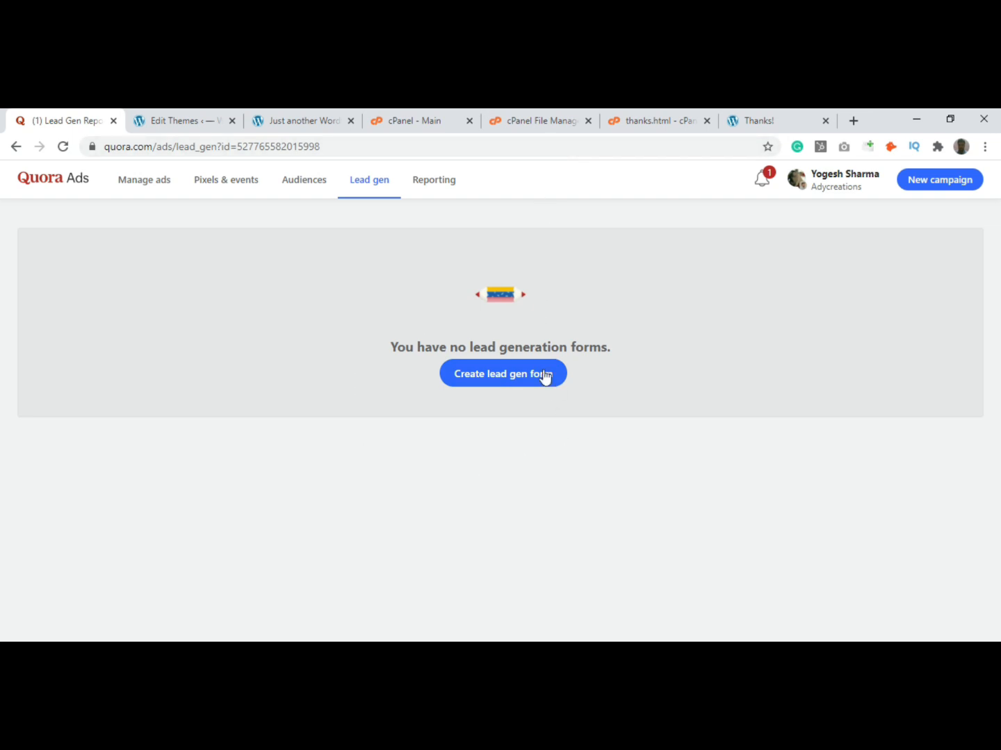
left_click(508, 381)
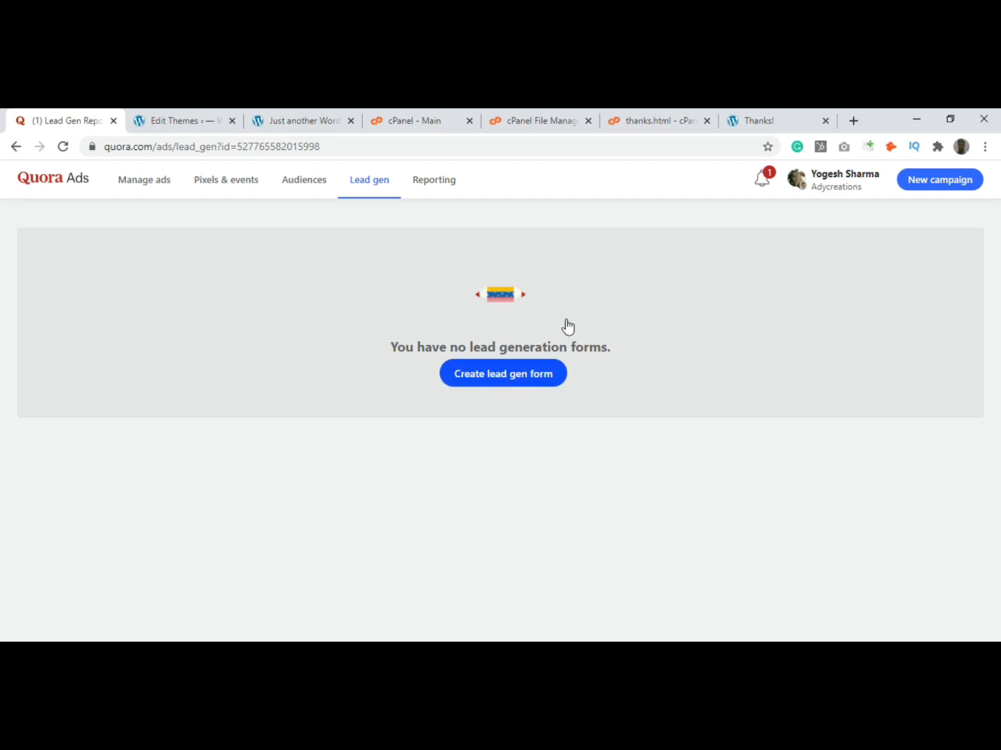
left_click(175, 325)
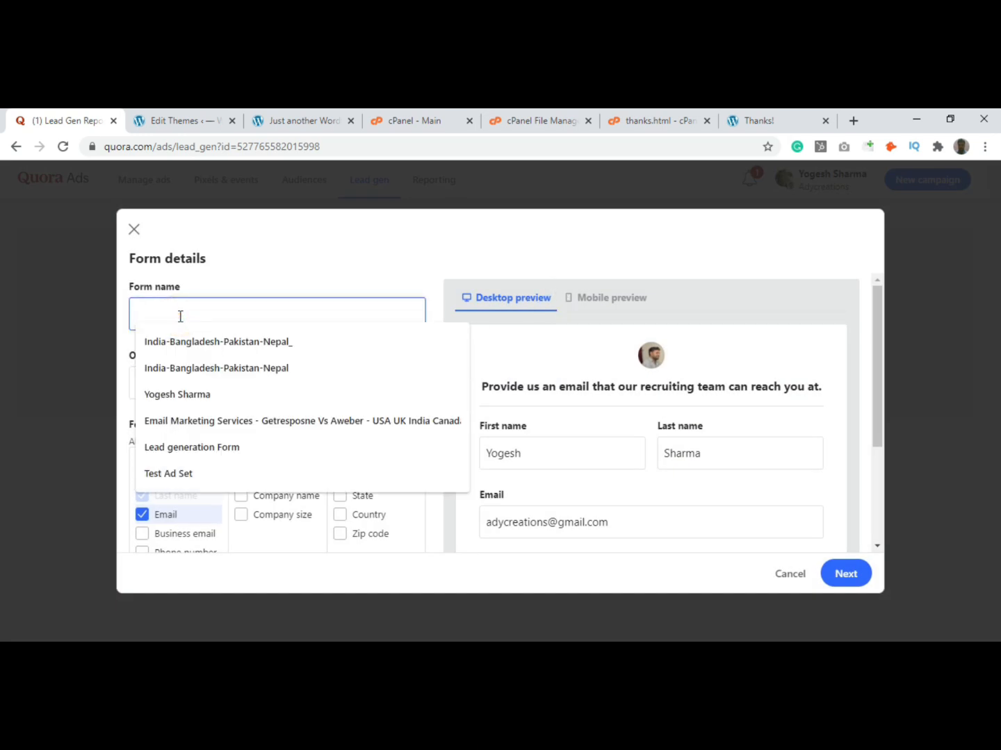
type("Free ")
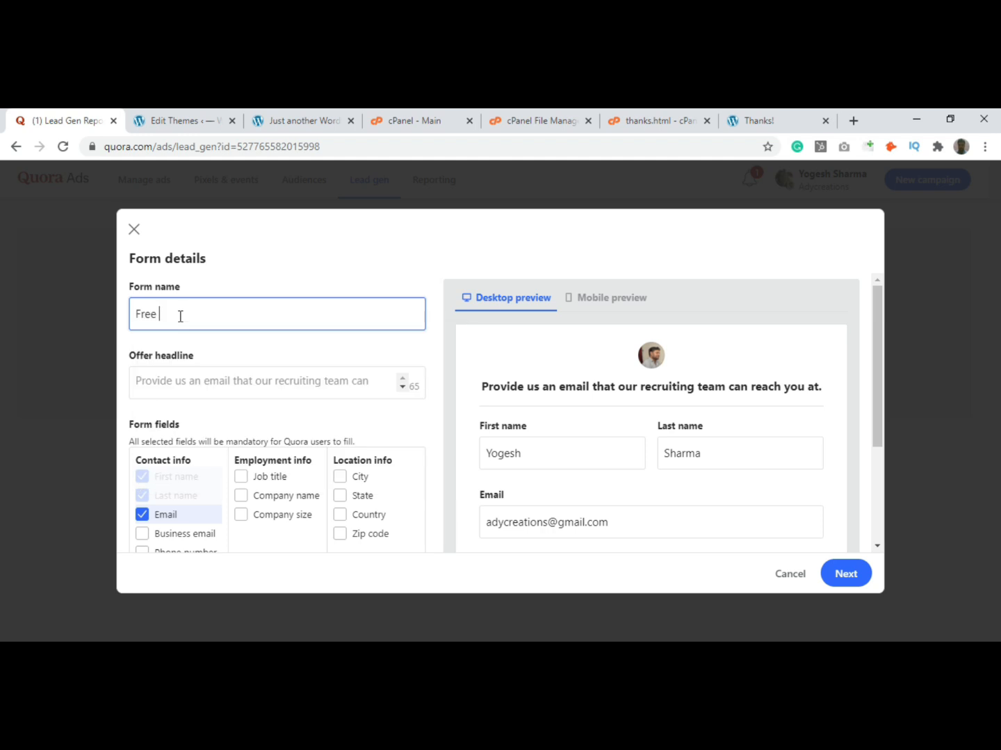
type("Affilatr")
key("BackSpace")
key("BackSpace")
type("e MArketing Guide")
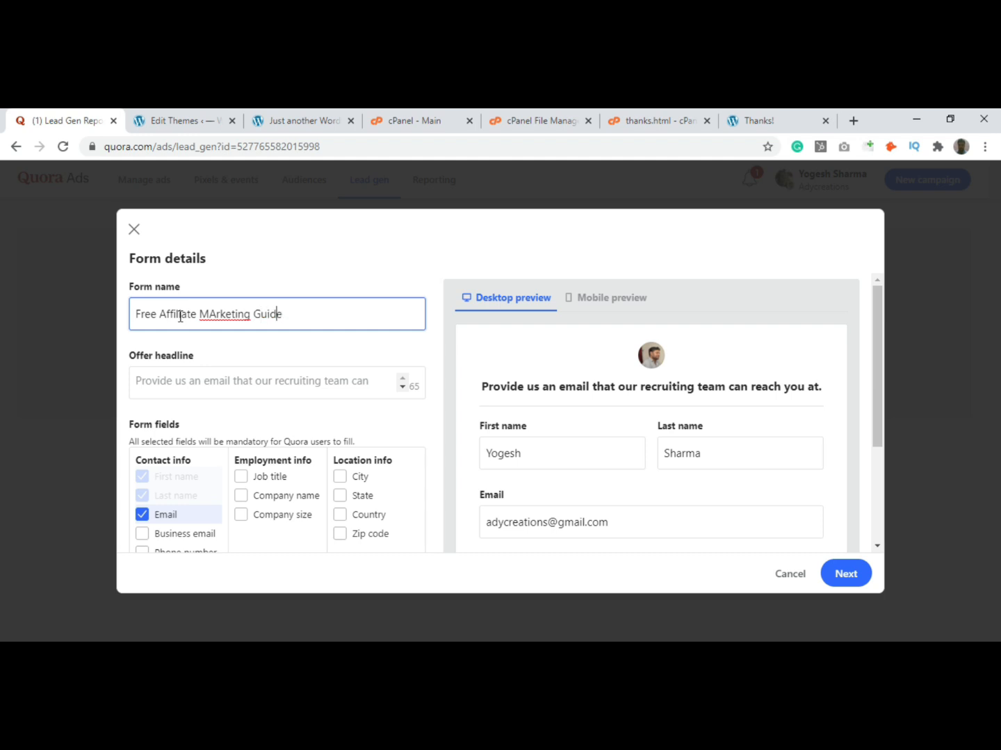
key("Left")
key("BackSpace")
type("a")
left_click(385, 347)
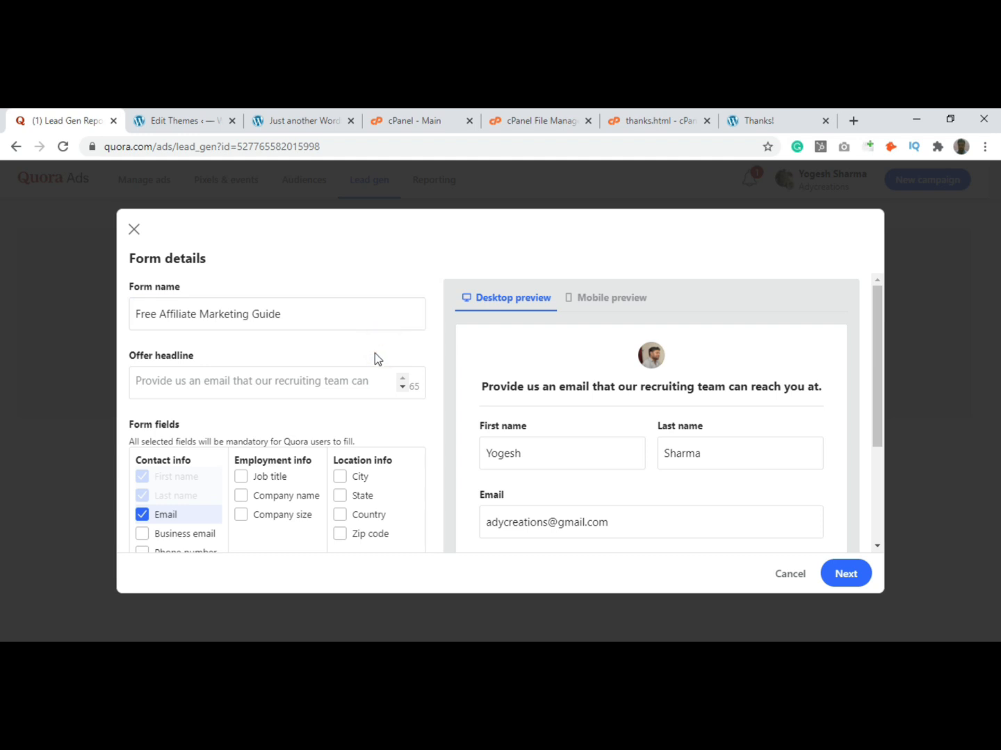
Step: Write the form's offer headline as "What is Affiliate Marketing? Download the free guide to learn."
scroll(214, 314, "down", 1)
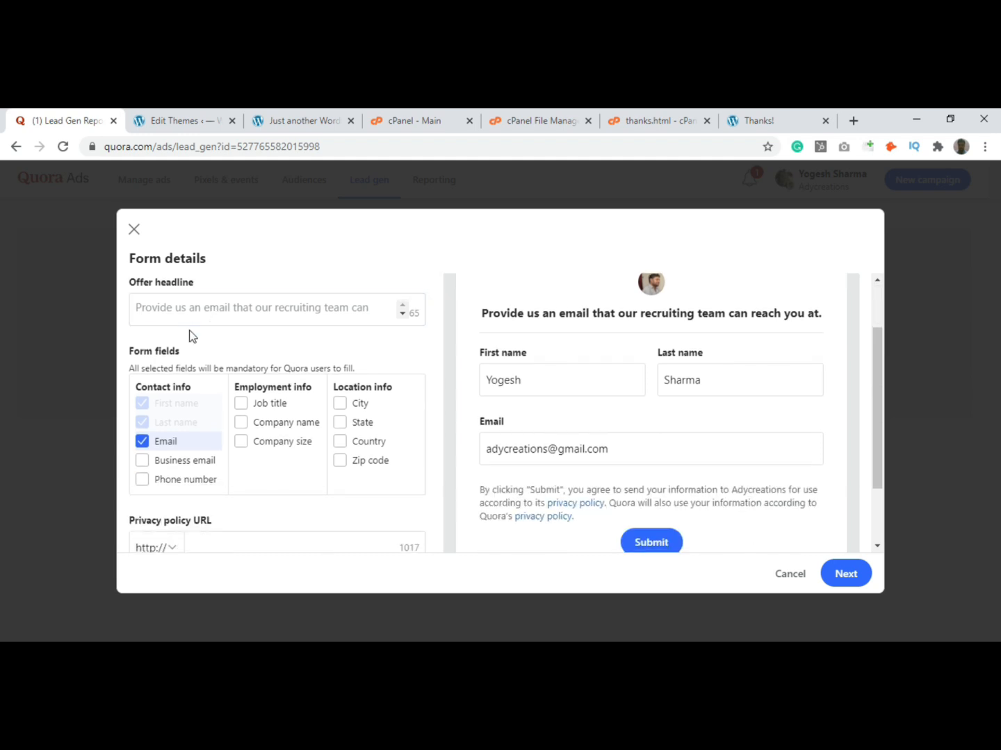
scroll(179, 342, "up", 1)
left_click(171, 381)
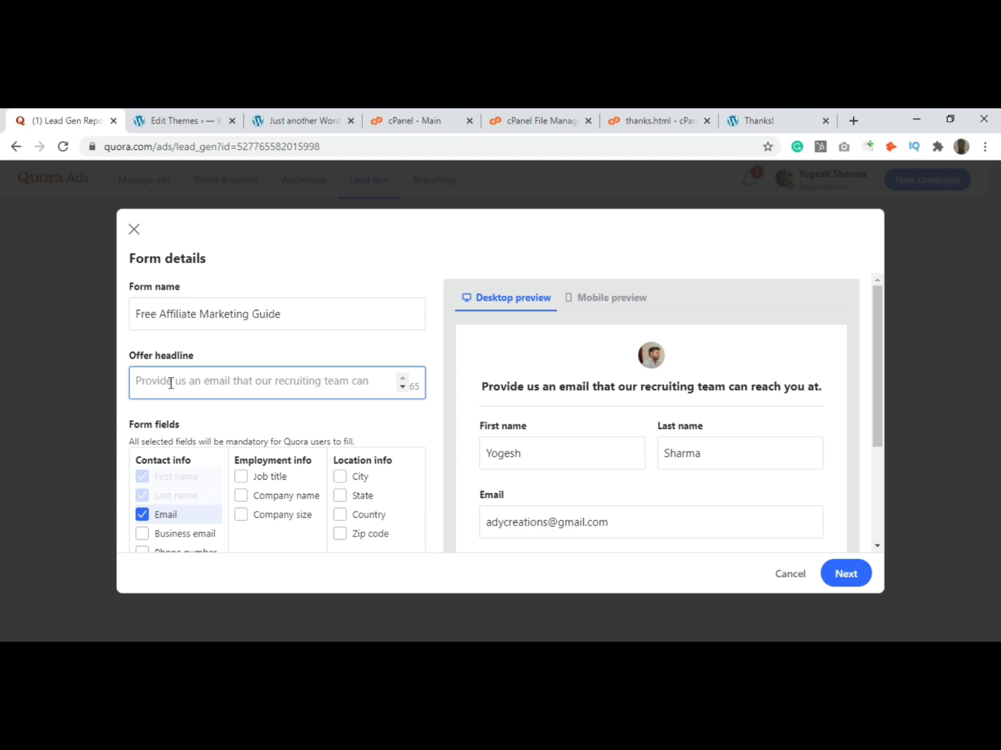
type("What")
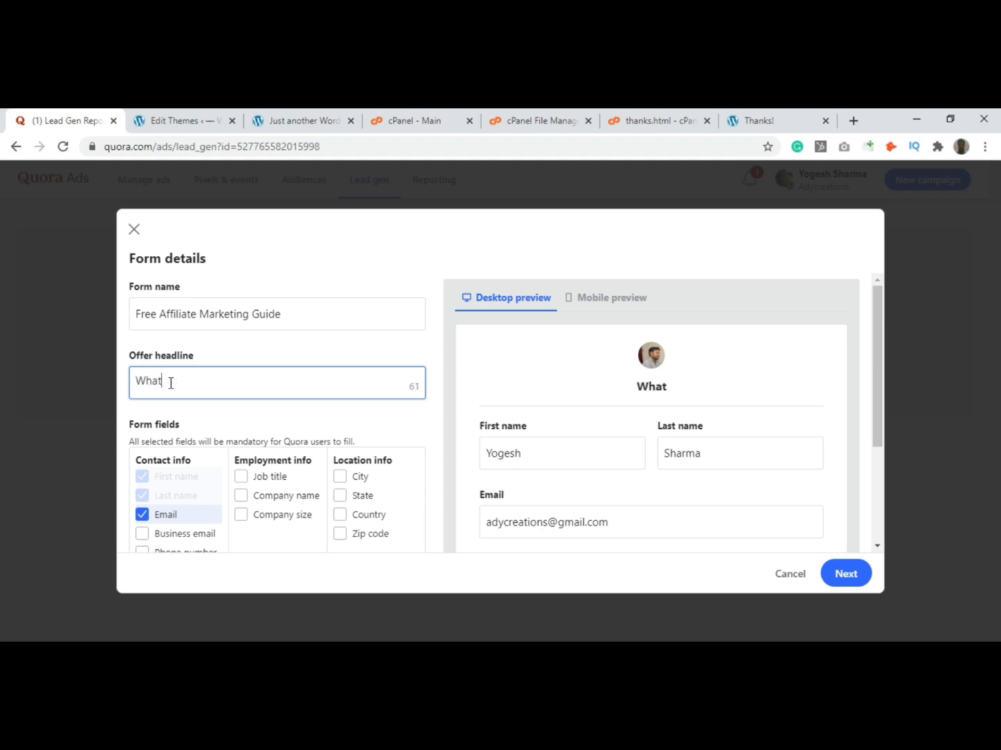
type(" is Affilia")
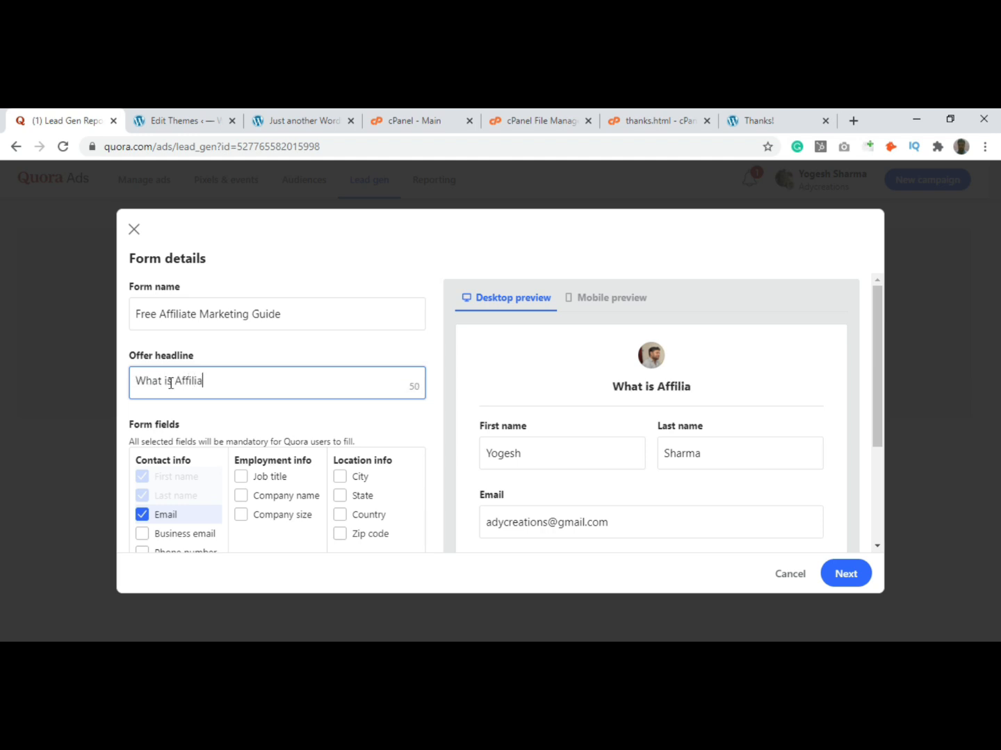
type("te Marketing")
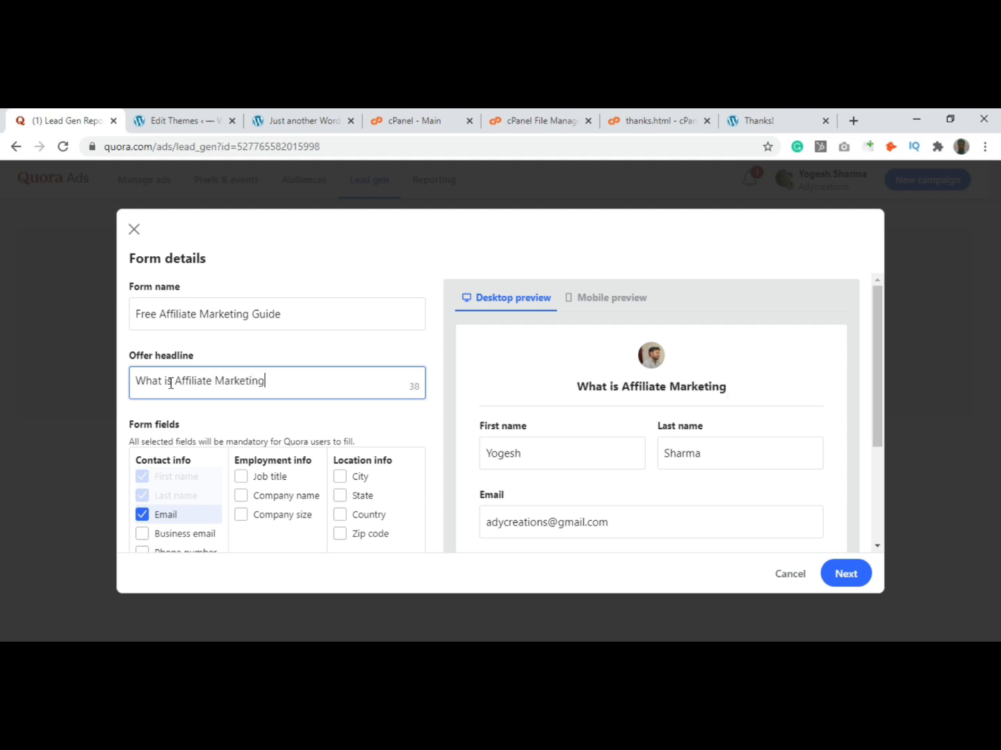
type("? Download ")
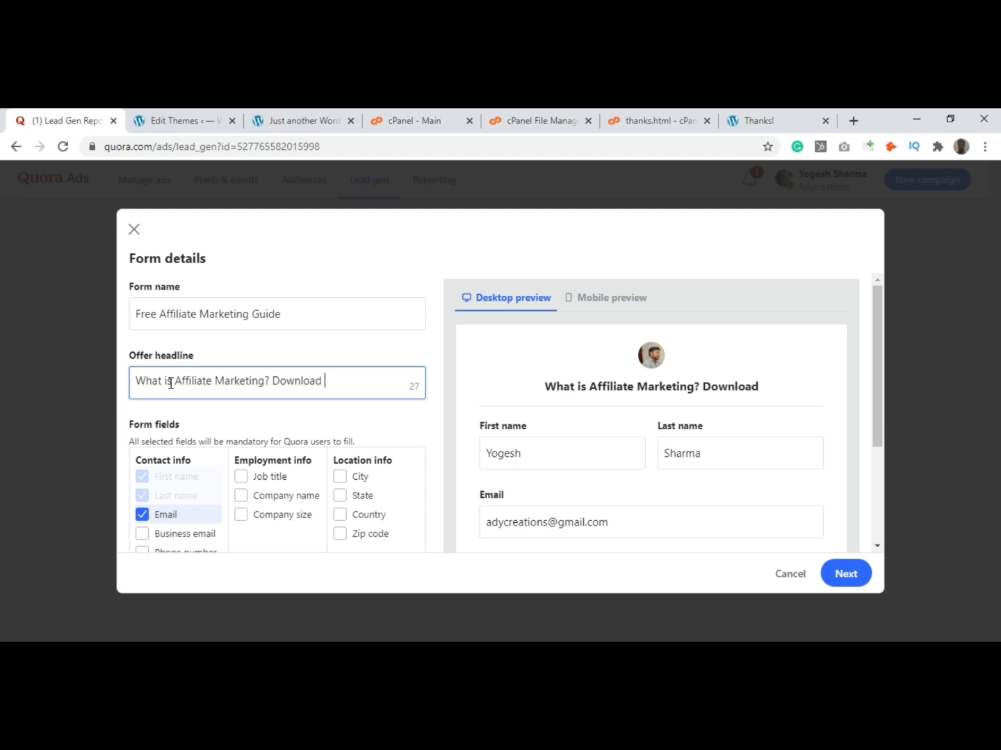
type("the free ")
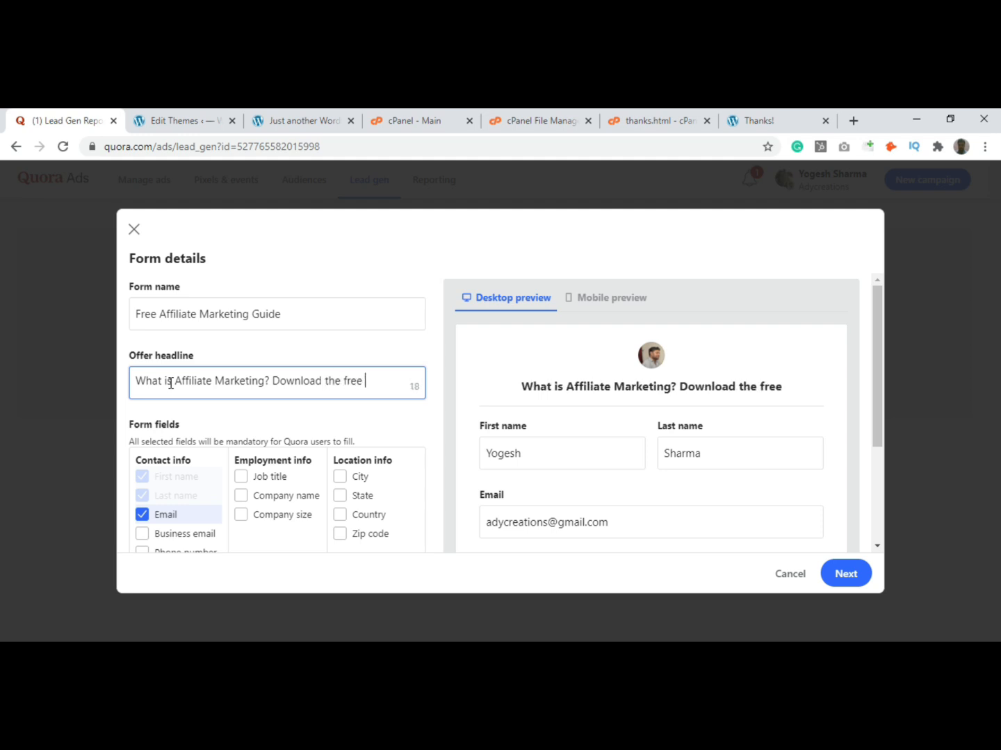
type("guide to ")
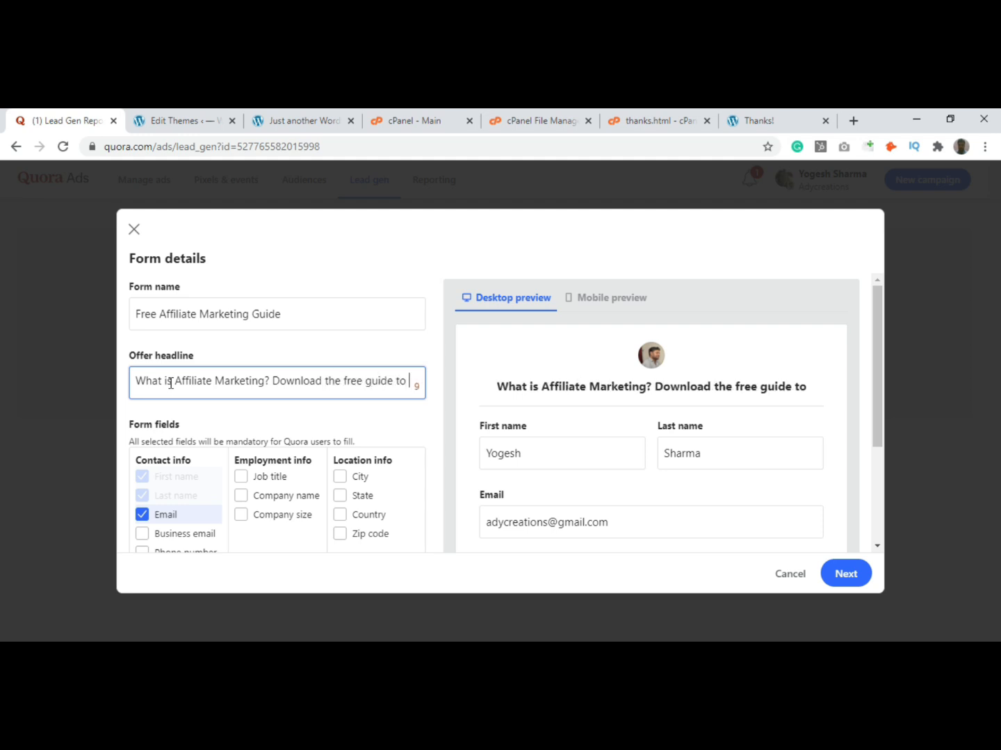
type("learn.")
Step: Make the initial letters of "affiliate" and "marketing" lowercase in the offer headline and check its full text
scroll(171, 383, "up", 1)
key("Left")
key("Left")
key("Left")
key("Left")
key("Left")
key("Left")
key("Left")
key("Left")
key("Left")
key("Left")
key("Left")
key("Left")
key("Left")
key("Left")
key("Left")
key("Left")
key("Left")
key("Left")
key("Left")
key("Left")
key("BackSpace")
type("a")
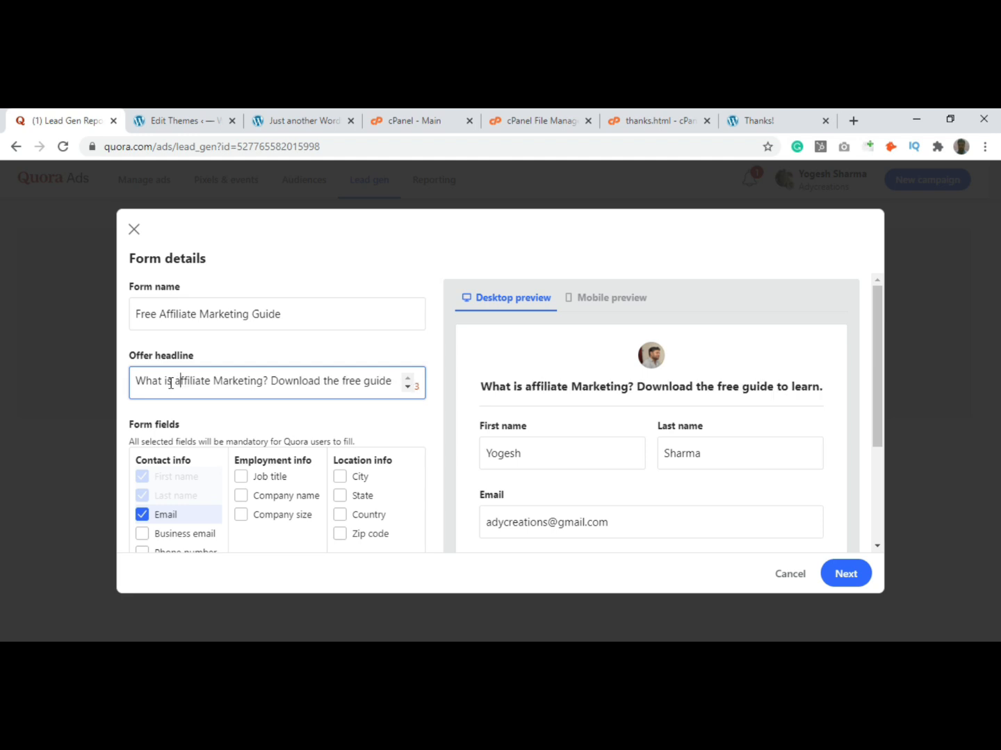
key("Right")
key("Right")
key("Right")
key("Right")
key("Right")
key("Right")
key("Right")
key("Right")
key("BackSpace")
type("m")
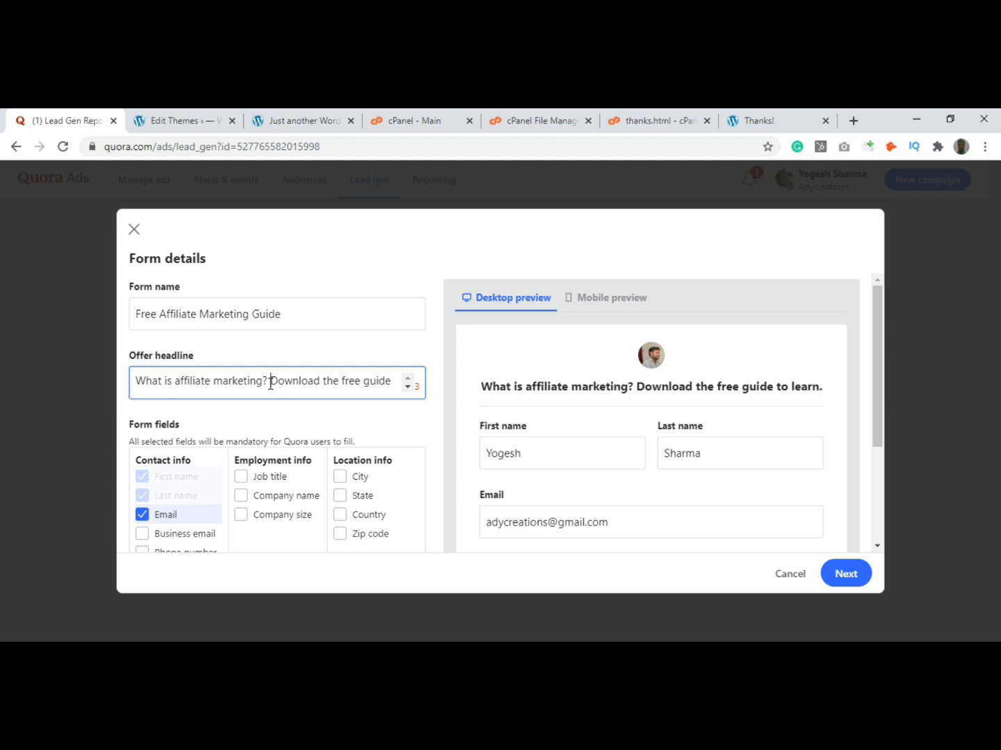
scroll(336, 393, "down", 1)
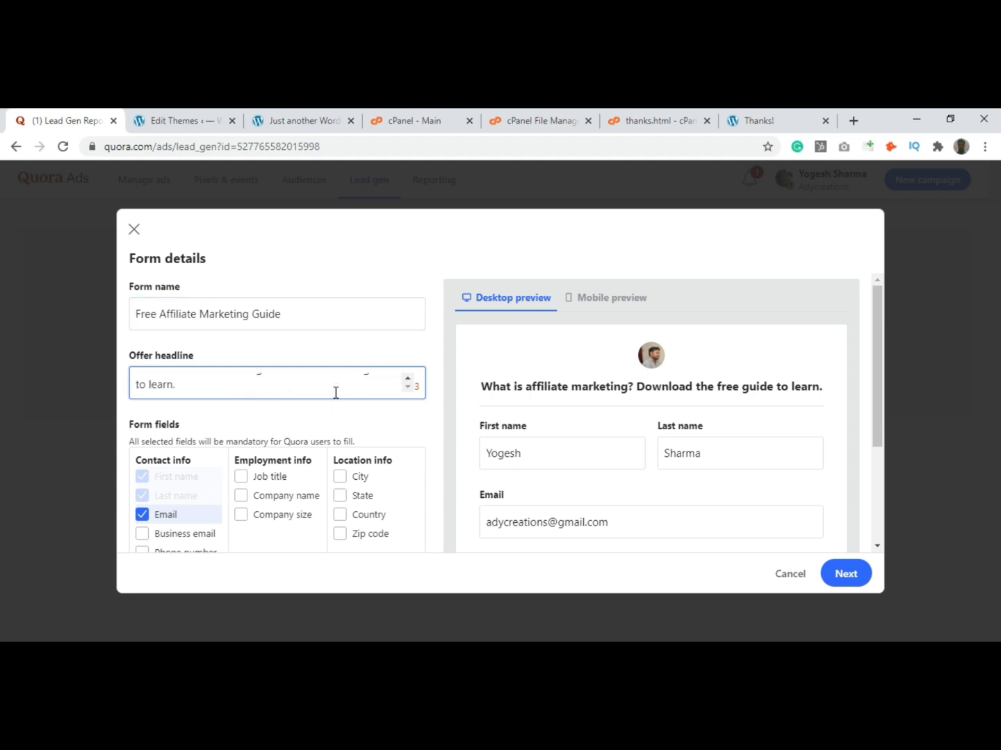
Step: Set the form's privacy policy URL to storecreation.net/privacy.html and continue to the confirmation message
scroll(396, 427, "down", 3)
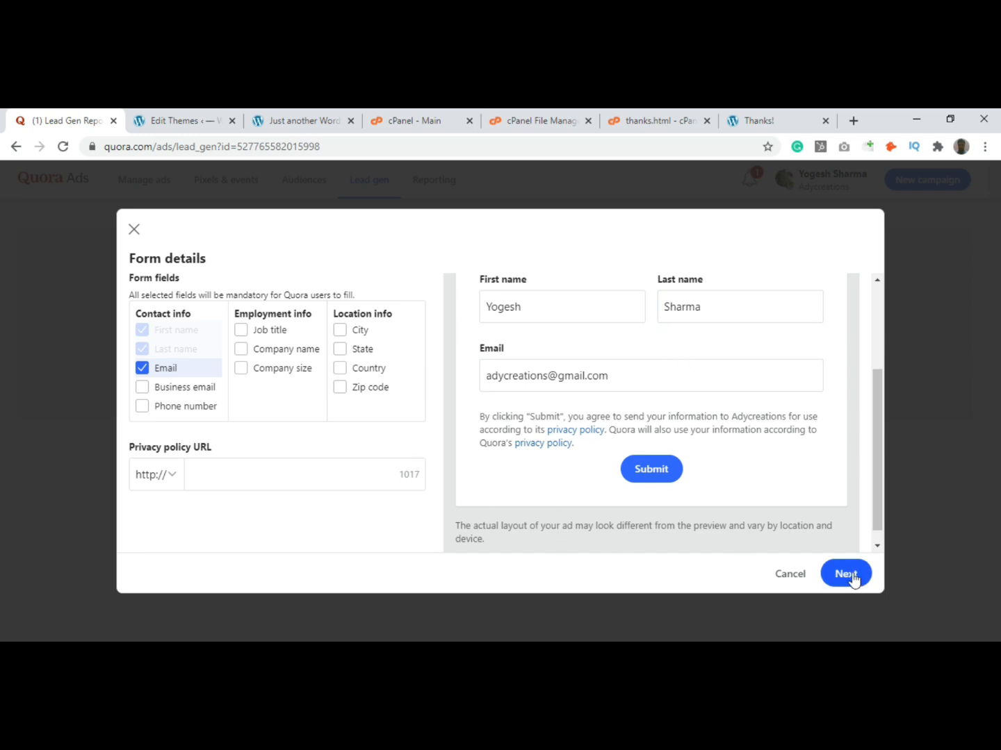
left_click(218, 476)
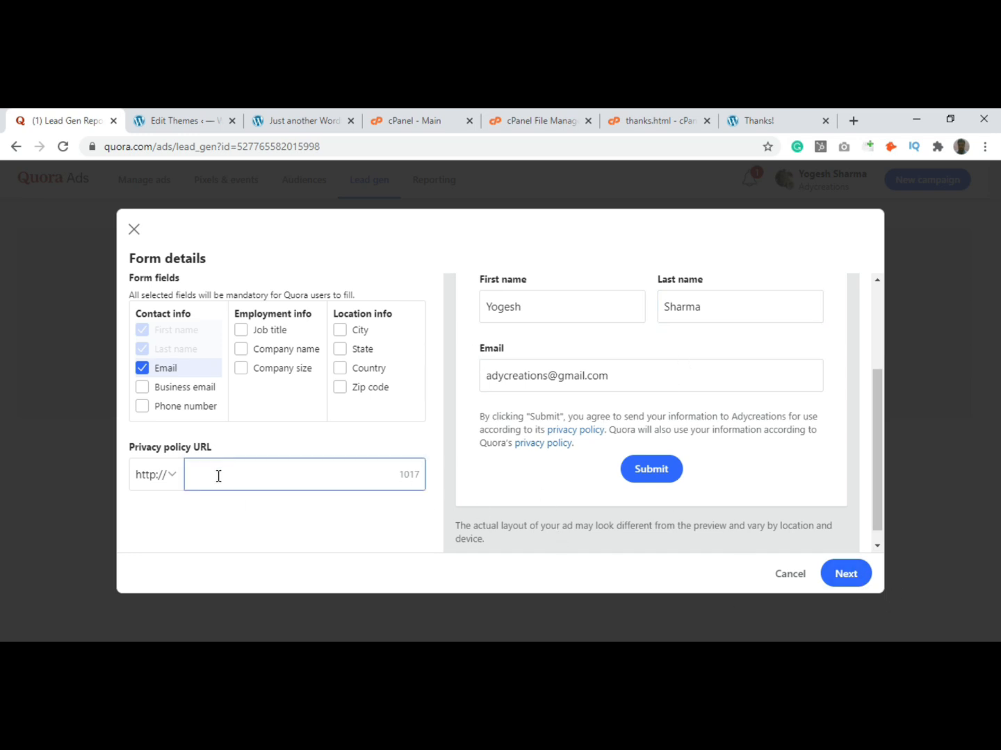
left_click(218, 476)
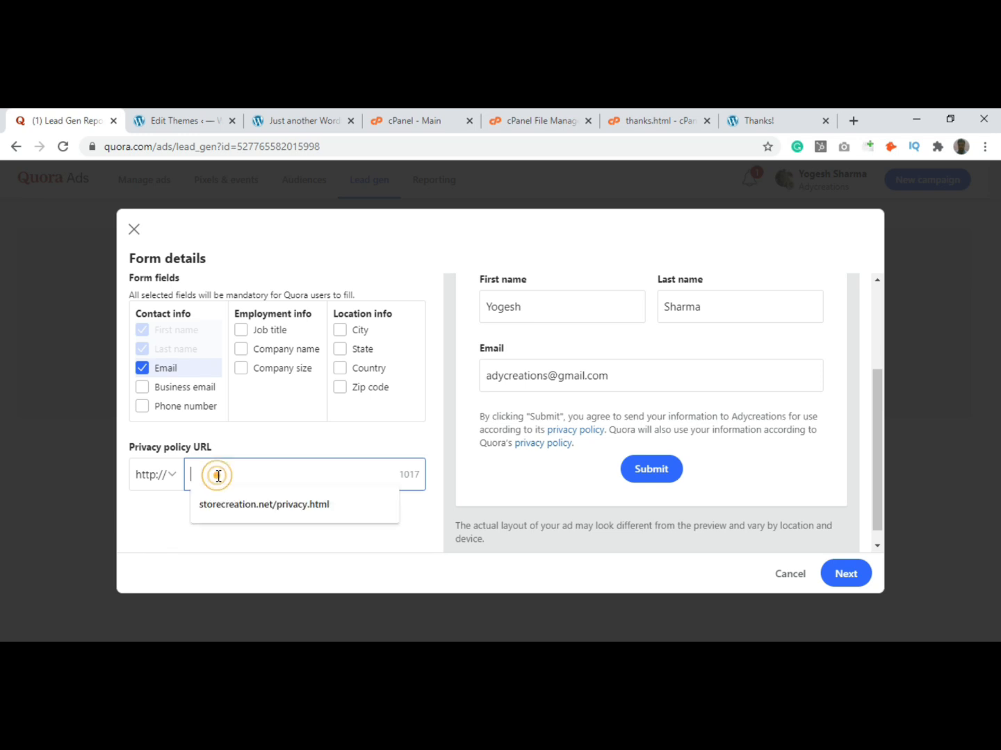
left_click(230, 510)
left_click_drag(352, 474, 172, 473)
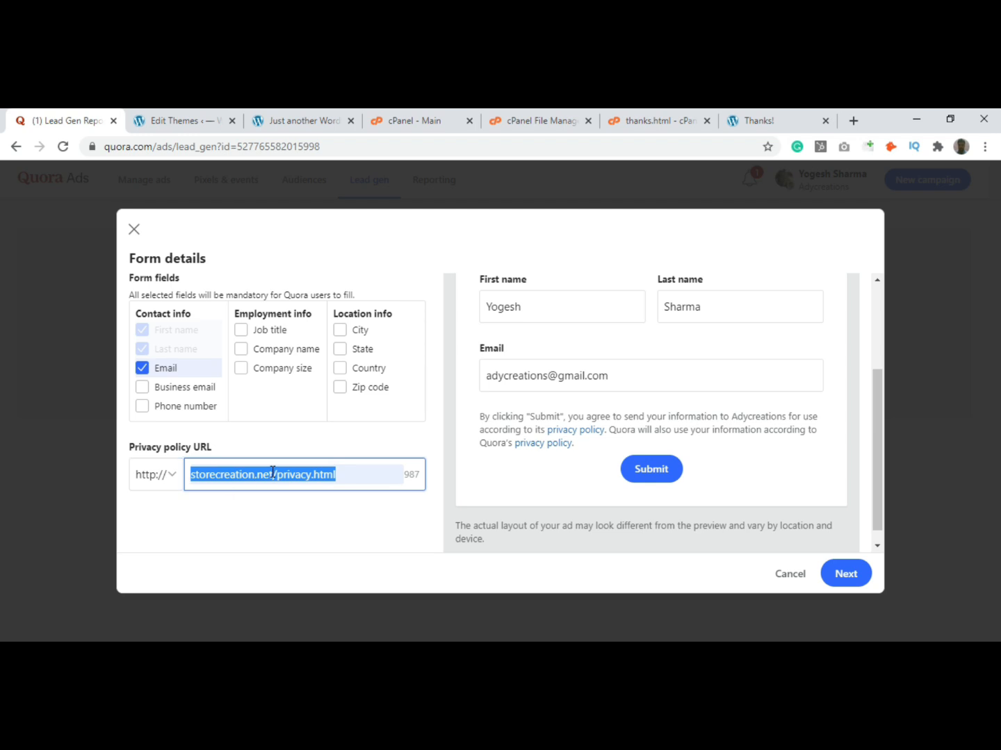
left_click(308, 474)
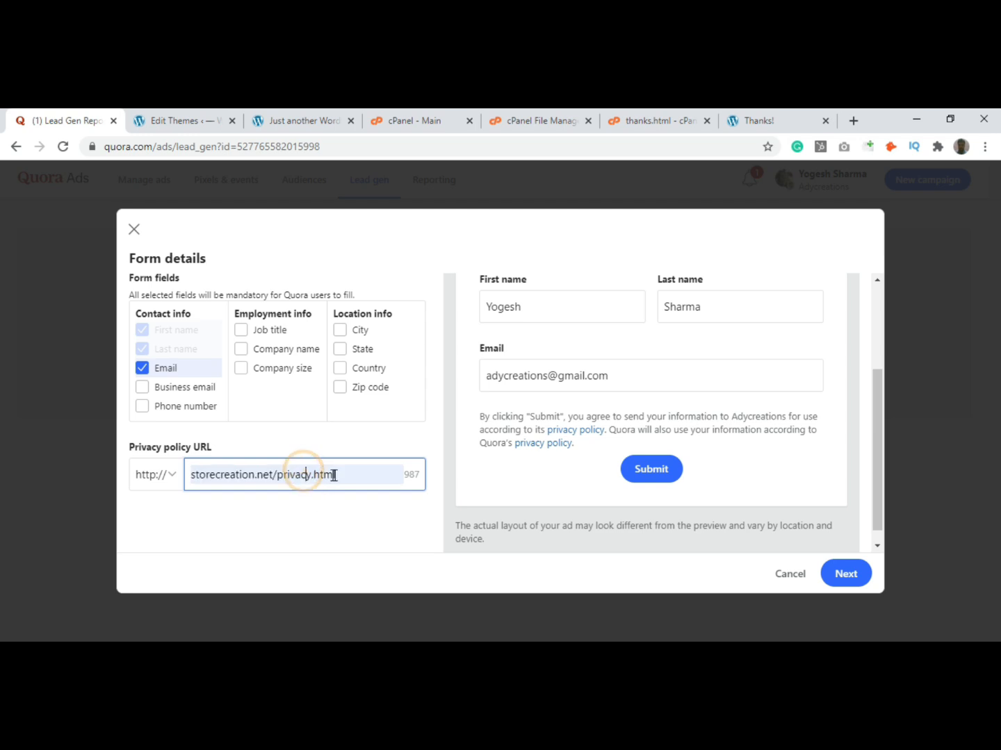
left_click(860, 577)
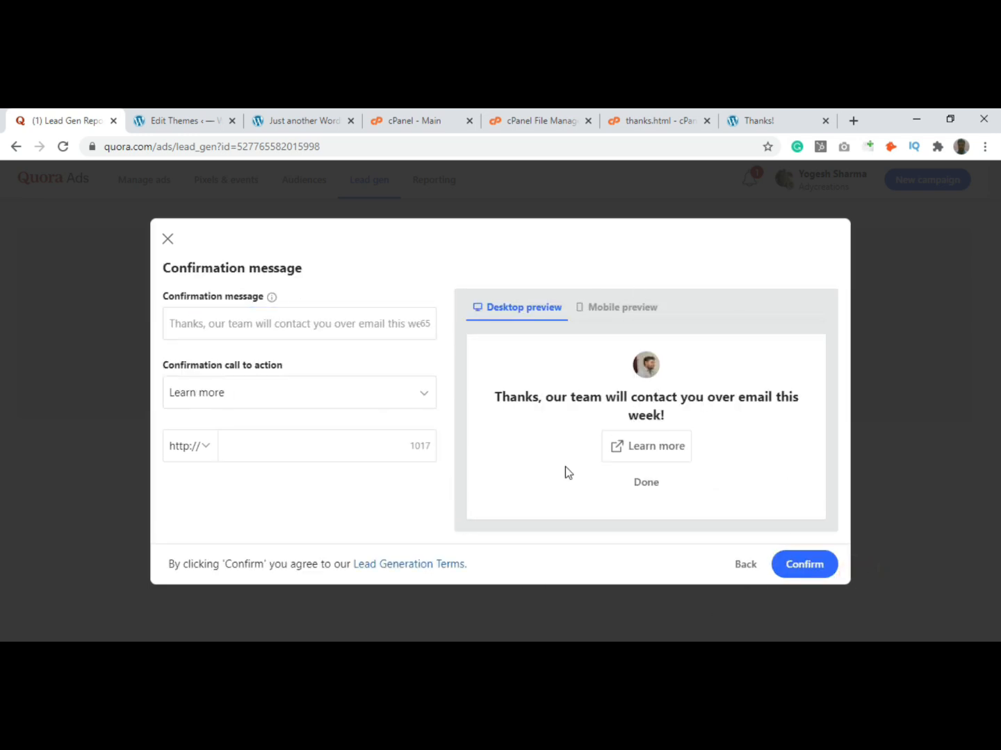
Step: Copy the text "Thanks for Filling the Form, We Will Call You Back Within 24 Hours!" from the Thanks! page into the confirmation message
left_click(794, 111)
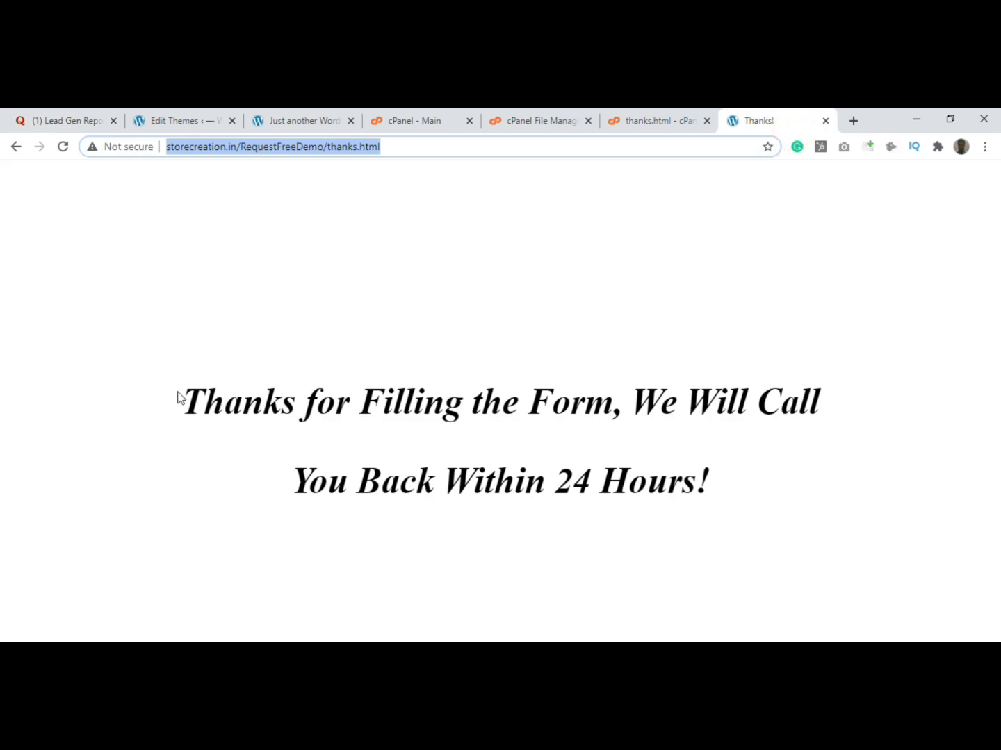
left_click(200, 398)
left_click_drag(199, 397, 719, 483)
key("ctrl+c")
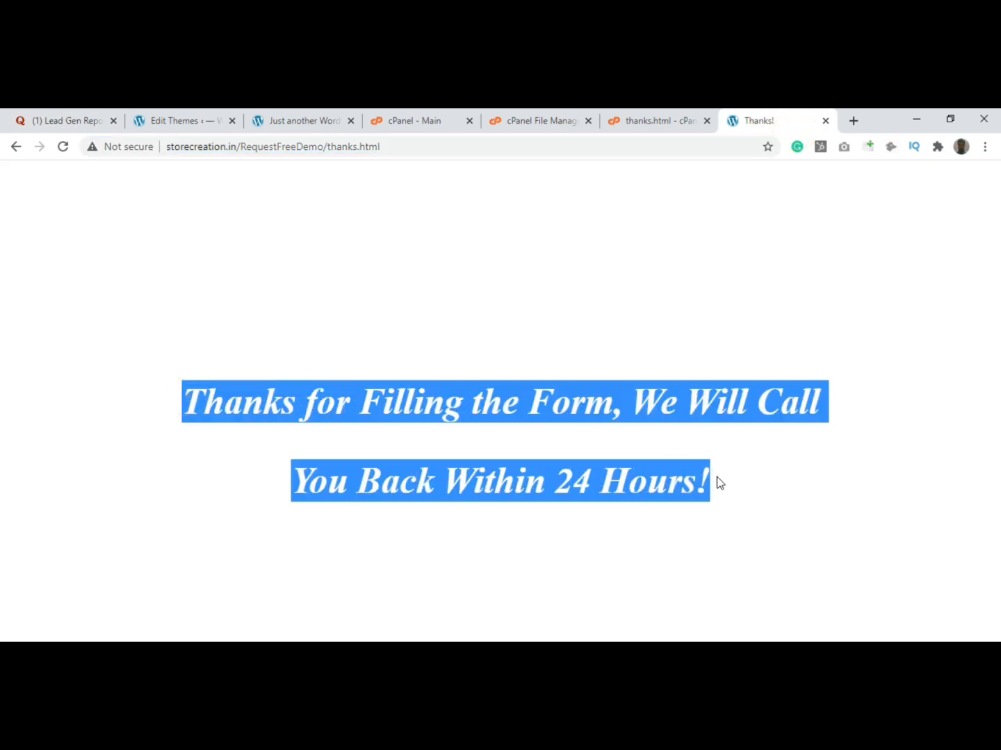
left_click(17, 118)
left_click(206, 325)
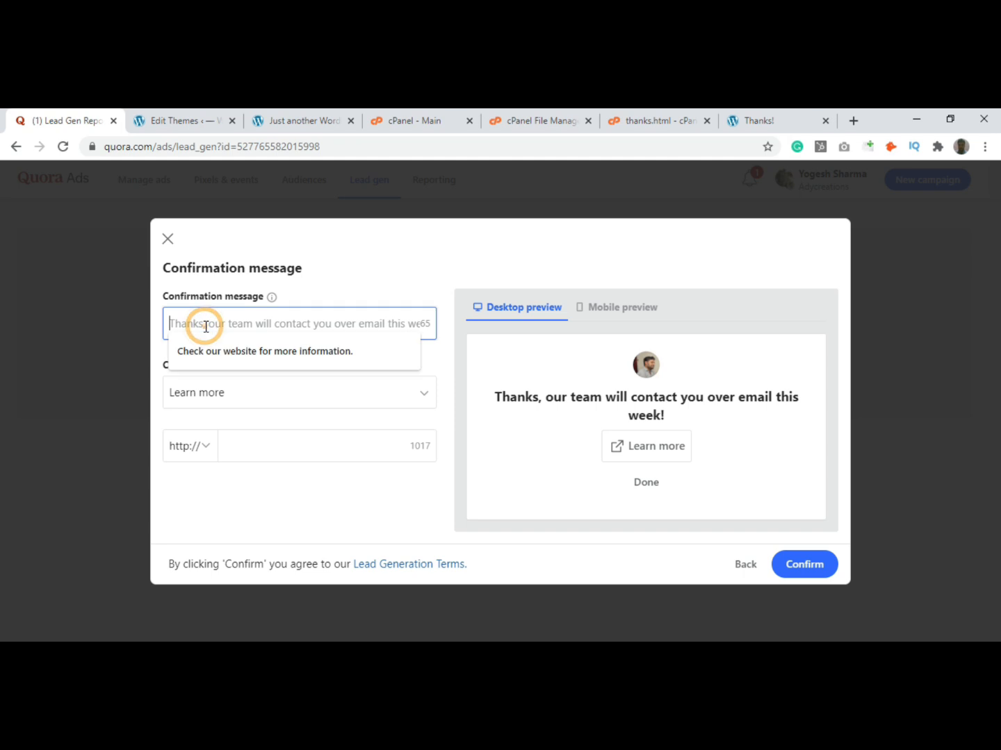
key("ctrl+v")
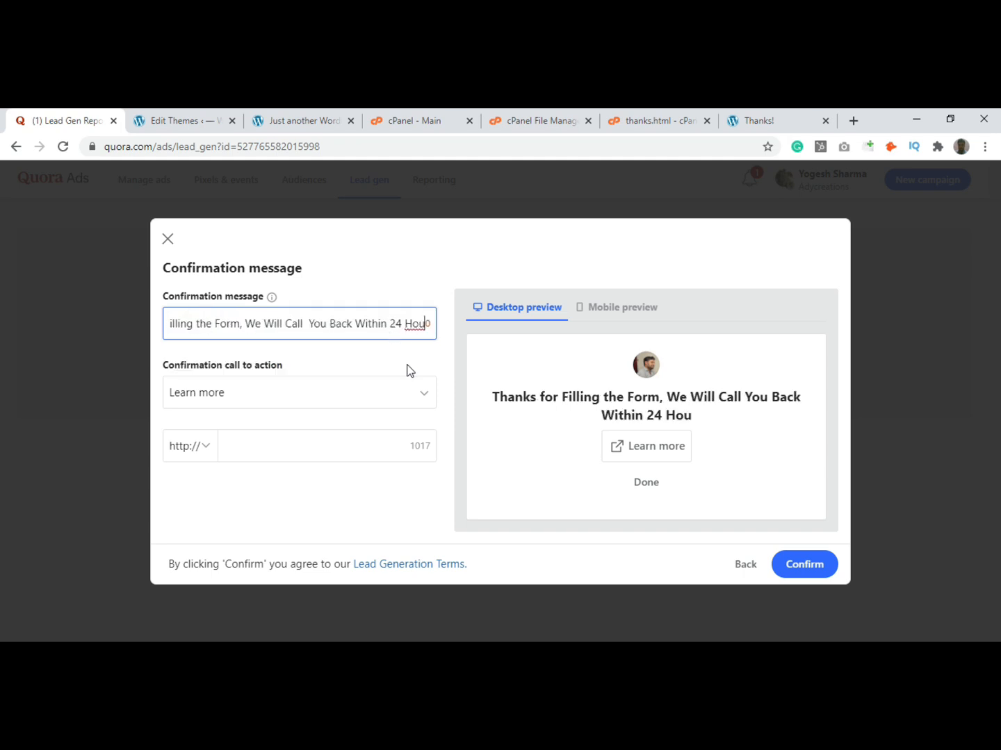
Step: Remove the extra space before "You" in the confirmation message and complete its last word as "Hour"
key("Left")
key("Left")
key("Left")
key("Left")
key("Left")
key("Left")
key("Left")
key("Left")
key("Left")
key("Left")
key("Left")
key("Left")
key("Left")
key("Left")
key("Left")
key("Left")
key("Left")
key("Left")
key("Left")
key("Left")
key("Delete")
key("Right")
key("Right")
key("Right")
key("Right")
key("Right")
key("Right")
key("Right")
key("Right")
key("Right")
key("Right")
key("Right")
key("Right")
key("Right")
key("Right")
key("Right")
key("Right")
key("Right")
key("Right")
key("Right")
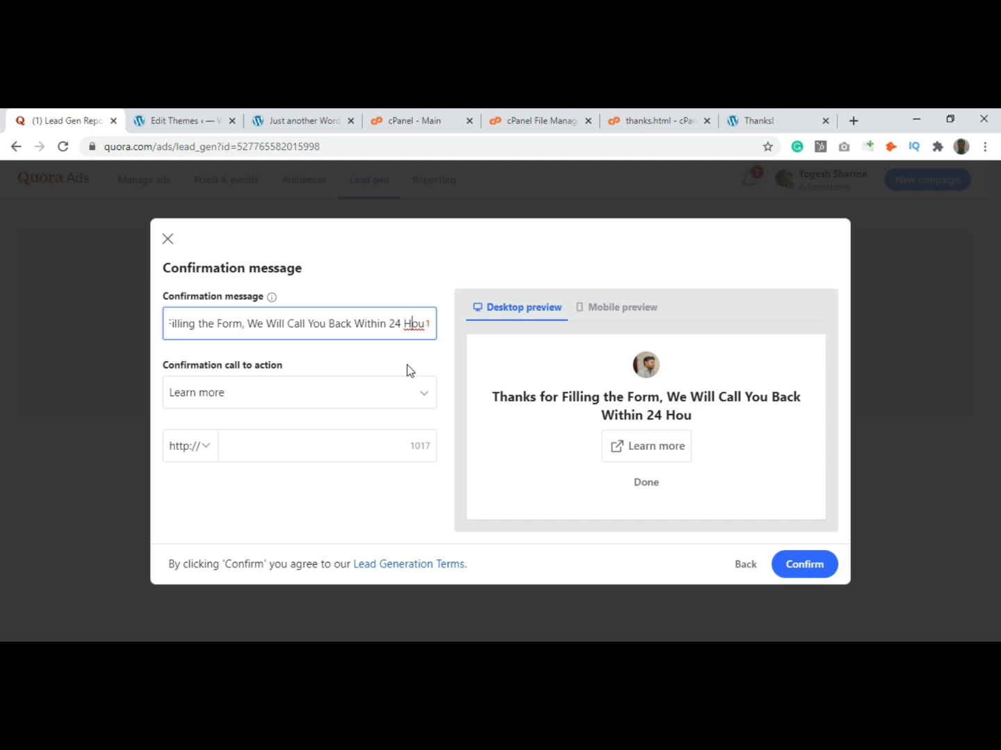
type("r")
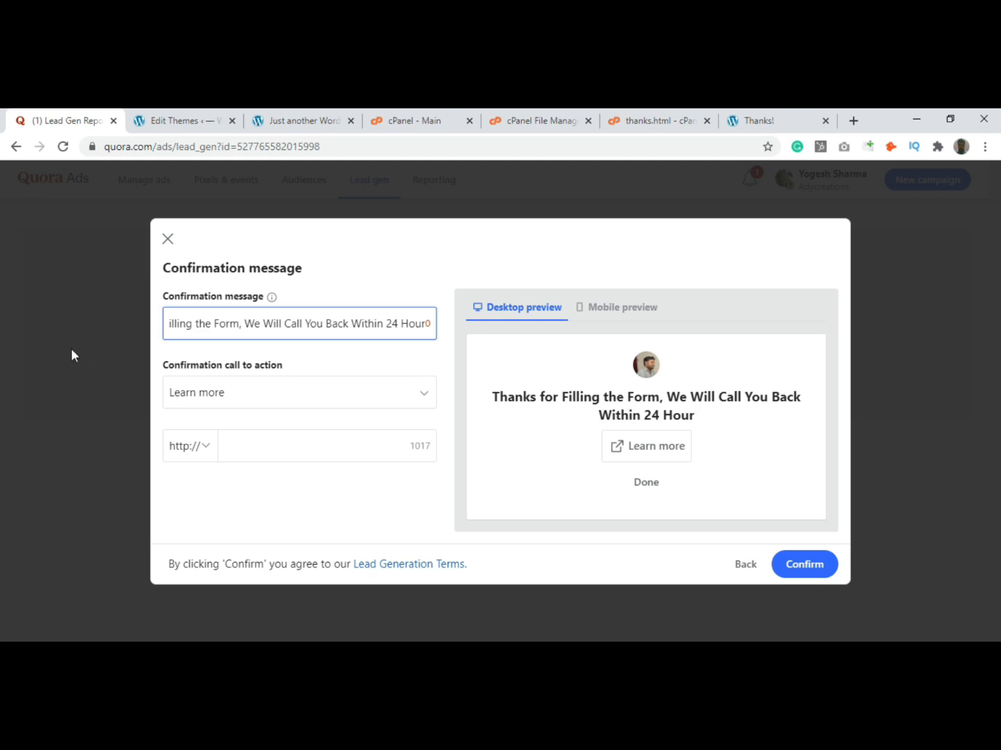
Step: Make the initial letters of "filling", "form" and "we" lowercase in the confirmation message
left_click_drag(365, 324, 179, 334)
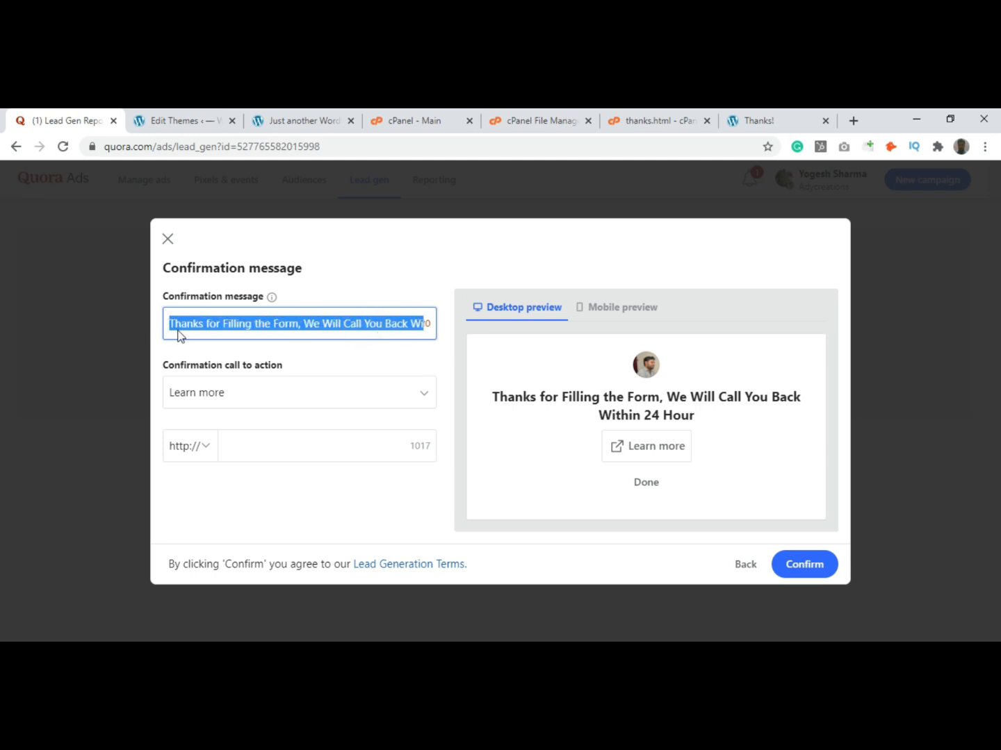
left_click(235, 321)
left_click(227, 324)
key("BackSpace")
type("f")
key("Right")
key("Right")
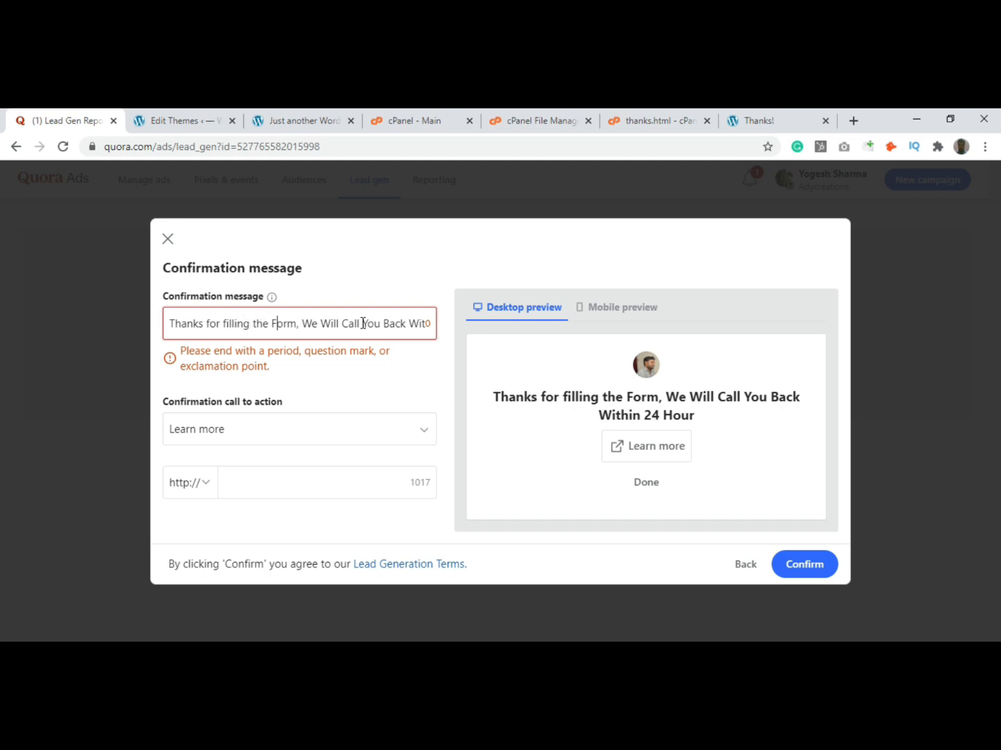
key("BackSpace")
type("f")
key("Right")
key("Right")
key("Right")
key("Right")
key("Right")
key("Right")
key("Right")
key("Right")
key("Right")
key("Left")
key("Left")
key("Left")
key("BackSpace")
type("w")
key("Right")
key("Right")
key("Right")
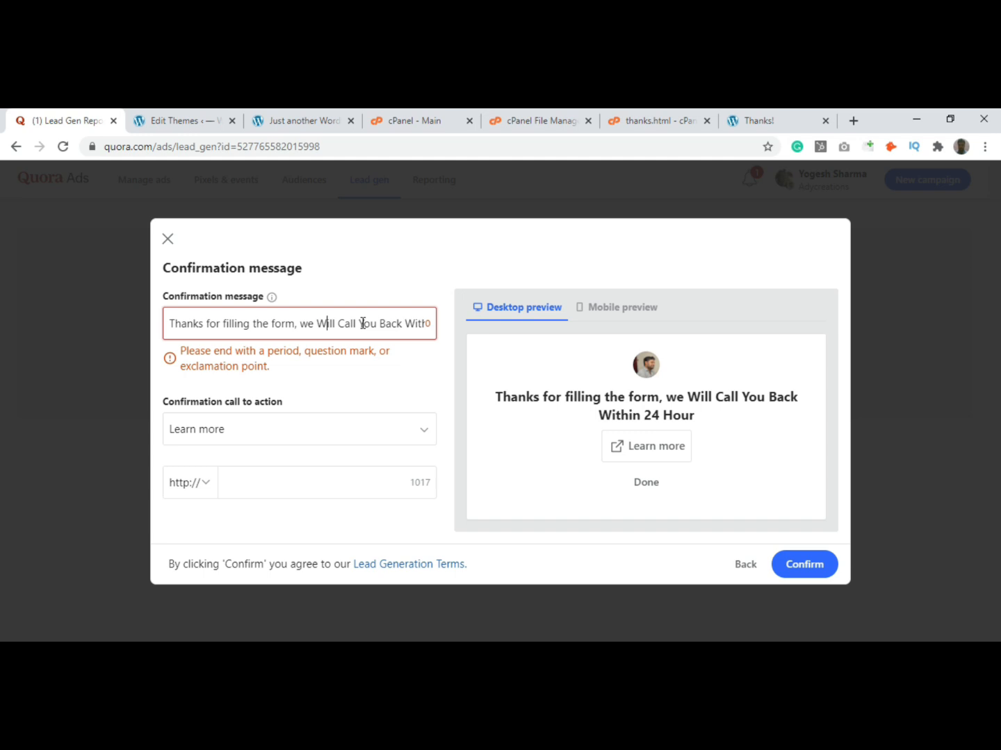
Step: Shorten "we Will" to "we'll" in the confirmation message
key("BackSpace")
type("w")
key("Right")
key("Right")
key("Right")
key("BackSpace")
key("BackSpace")
key("BackSpace")
key("BackSpace")
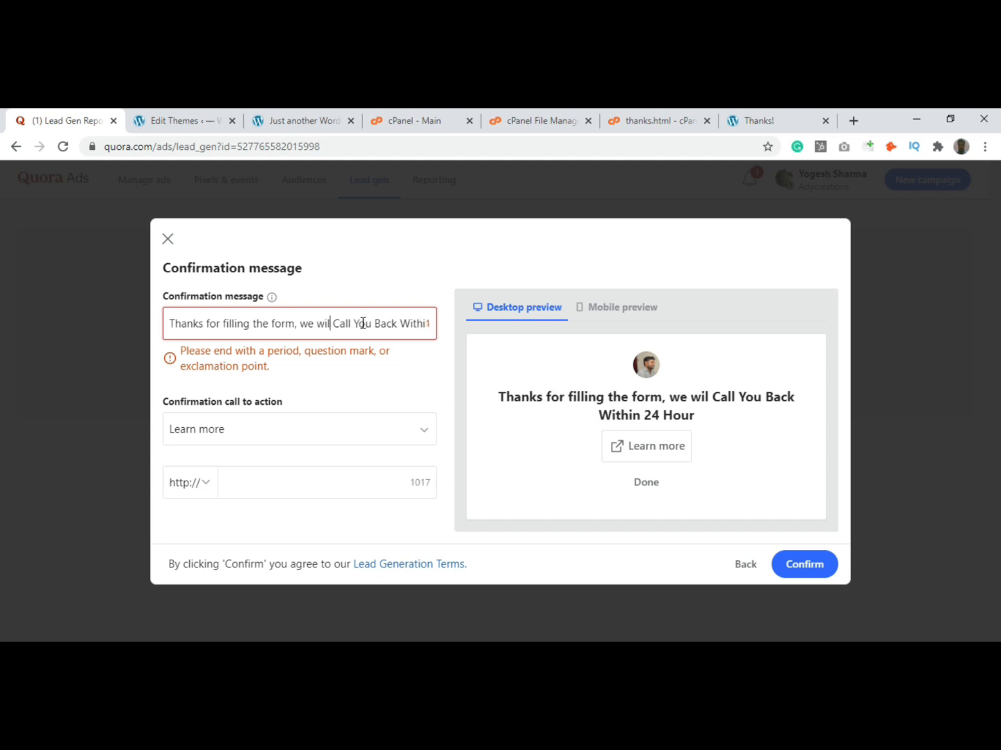
key("BackSpace")
type("'ll")
Step: Make "call you back within 24 hour" all lowercase in the confirmation message and end it with a period
key("Right")
key("Right")
key("BackSpace")
type("s")
key("BackSpace")
type("c")
key("Right")
key("Right")
key("Right")
key("Right")
key("BackSpace")
type("y")
key("BackSpace")
type("b")
key("BackSpace")
type("w")
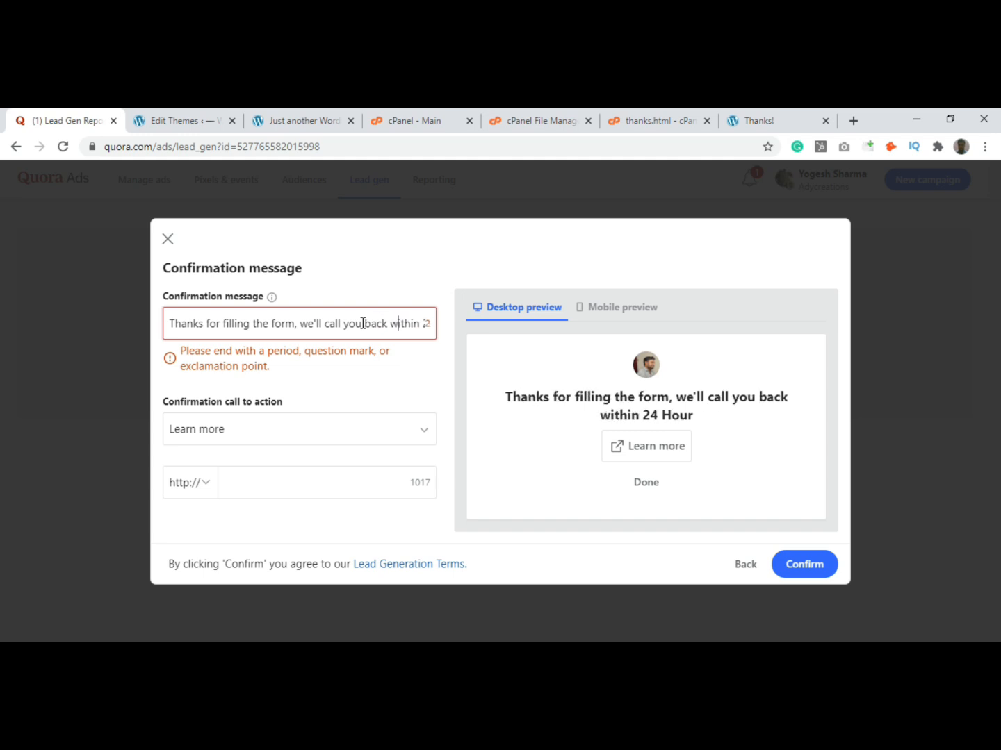
left_click_drag(402, 321, 497, 321)
left_click(397, 324)
key("Delete")
type("h")
key("End")
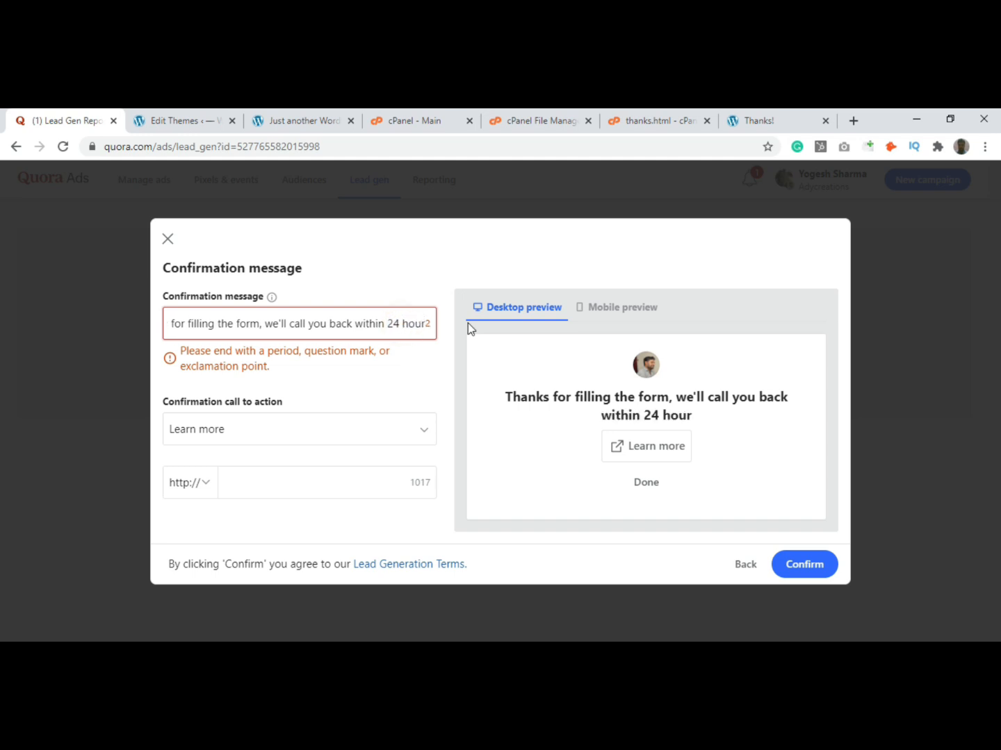
type(".")
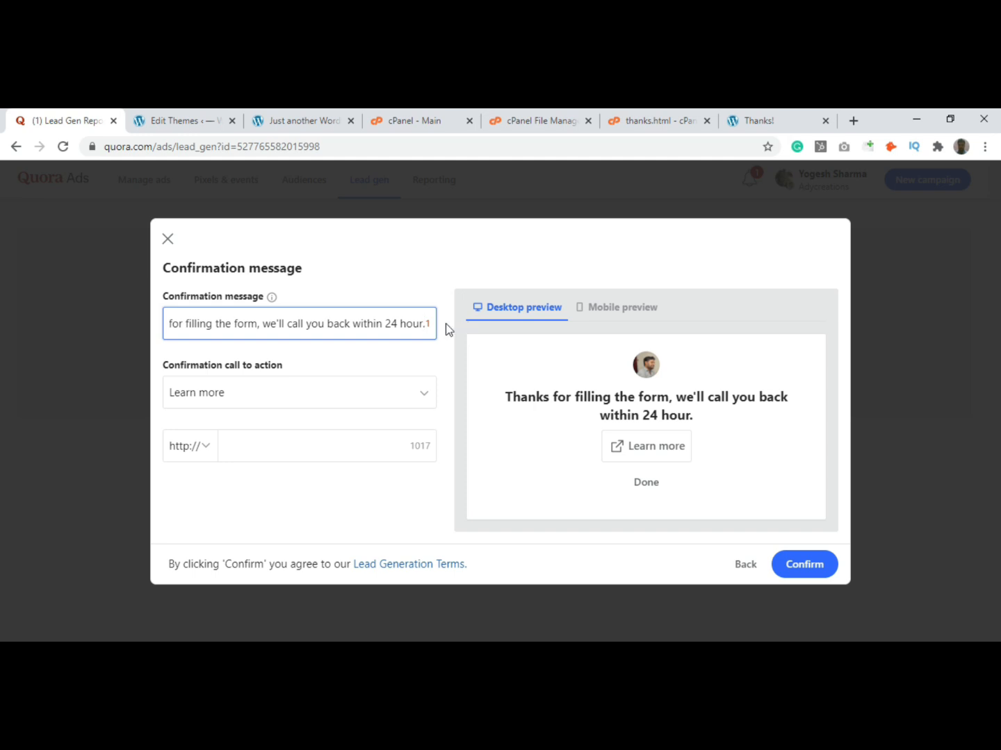
Step: Set the confirmation call to action to View now with the URL storecreation.net and confirm the form
left_click(261, 390)
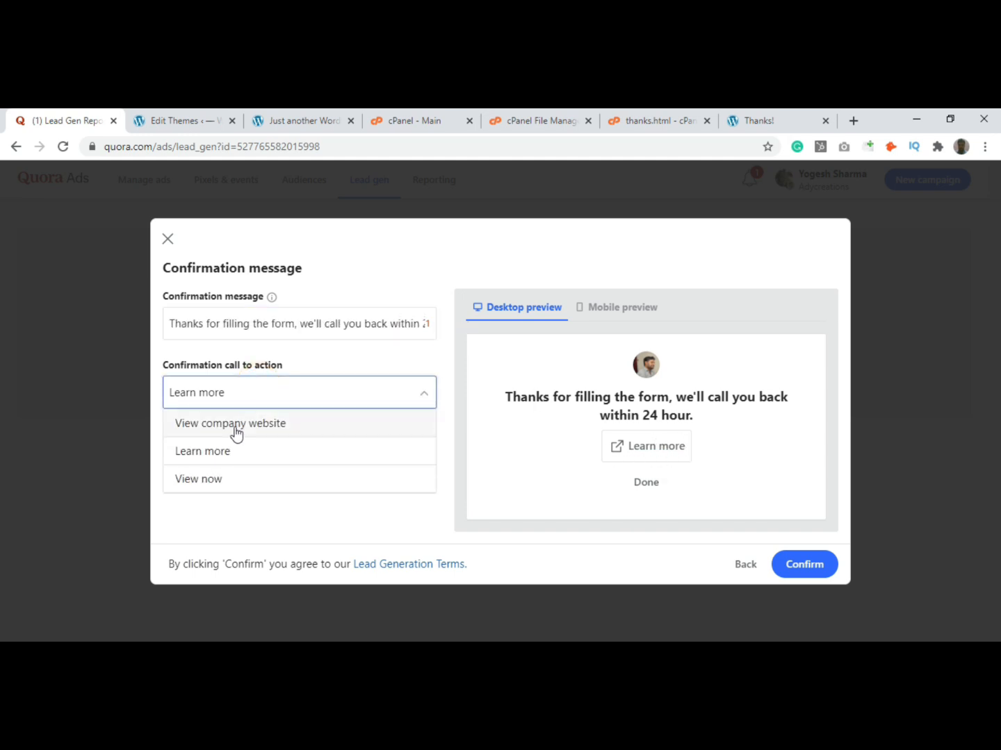
left_click(223, 479)
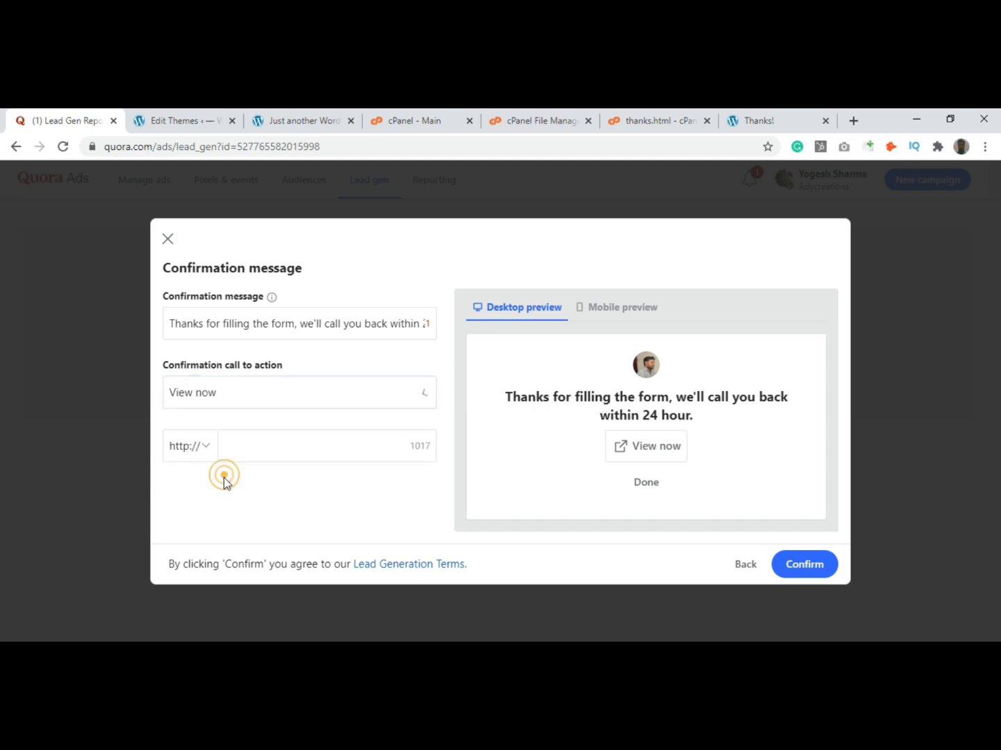
left_click(250, 442)
left_click(266, 478)
left_click(334, 442)
key("BackSpace")
left_click(344, 523)
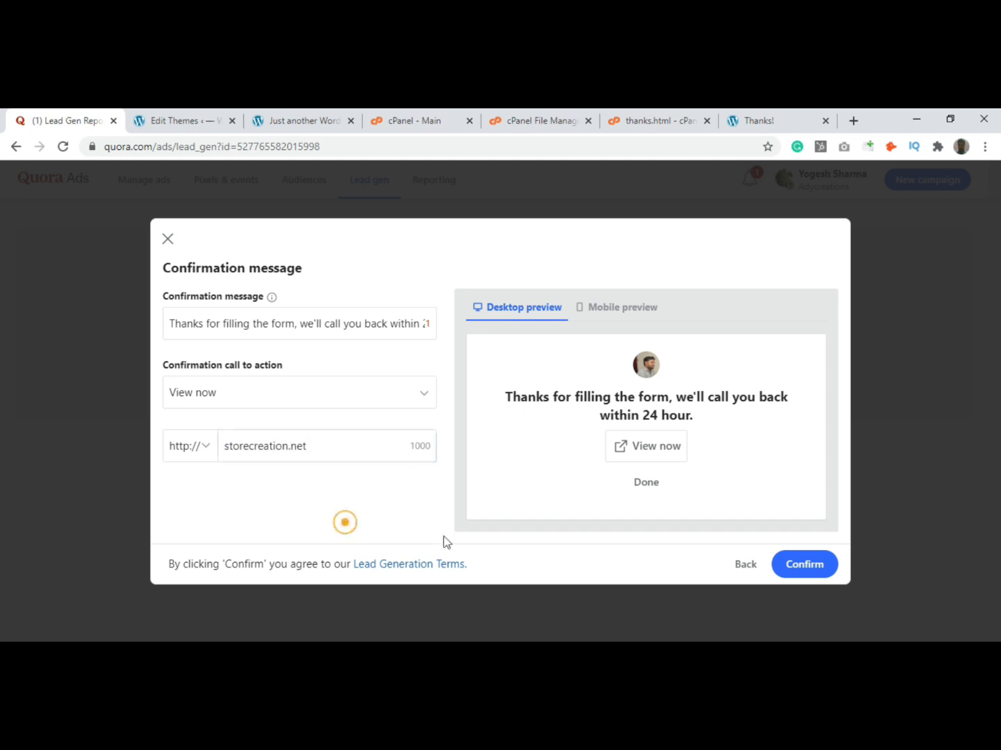
left_click(817, 565)
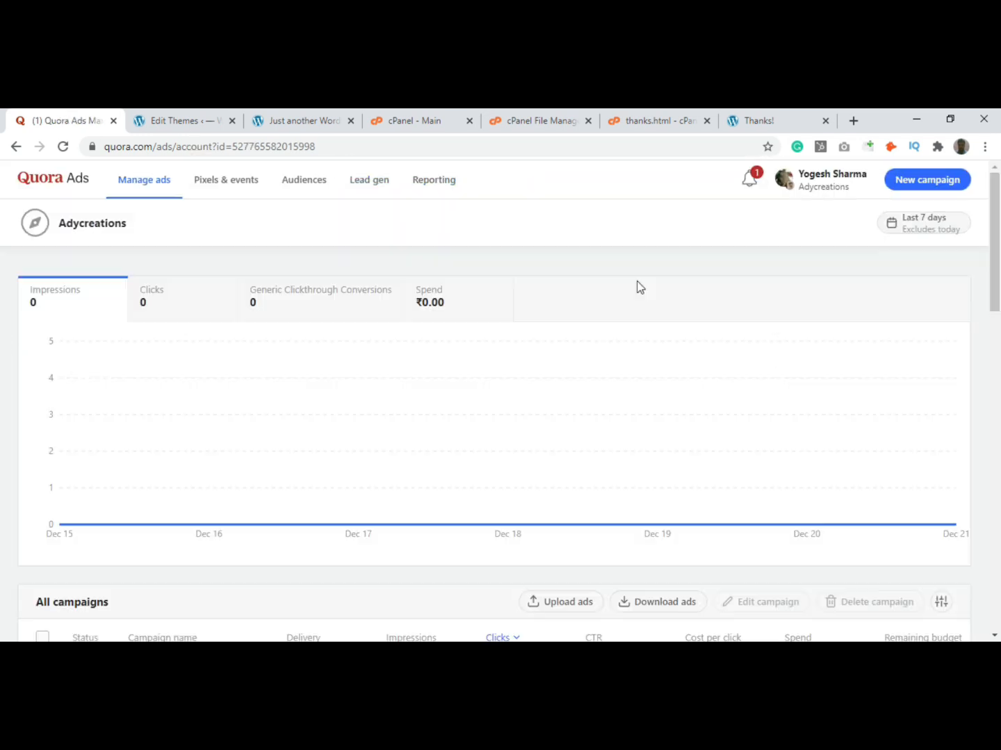
Step: Start a new campaign with the Lead generation objective and name it Test Campaign
left_click(931, 180)
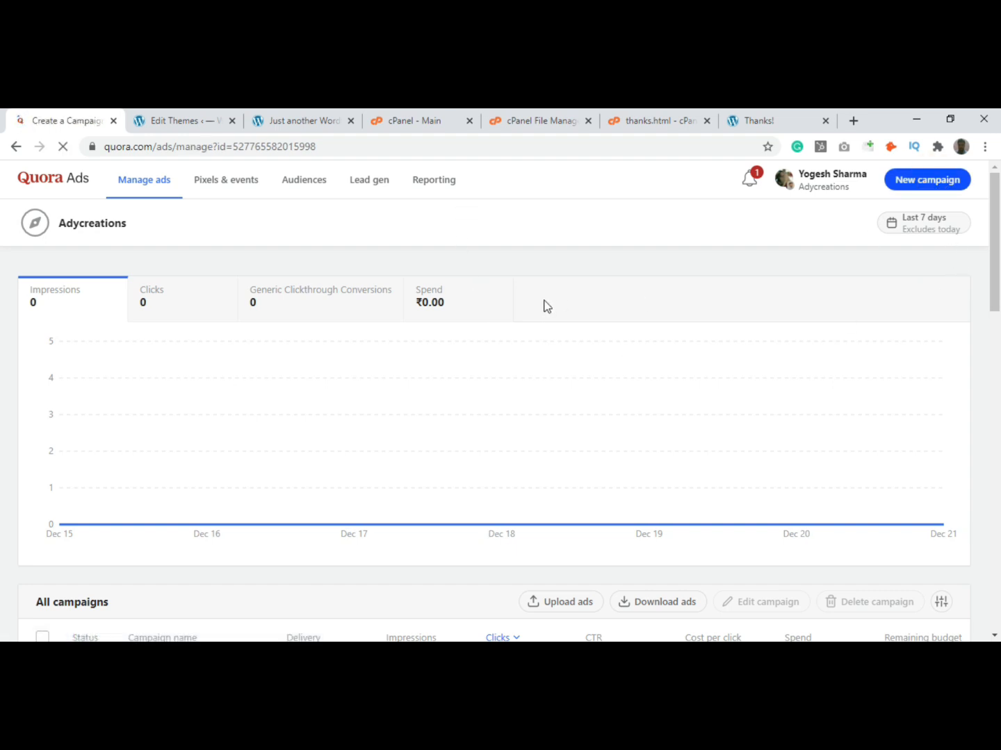
scroll(495, 278, "down", 1)
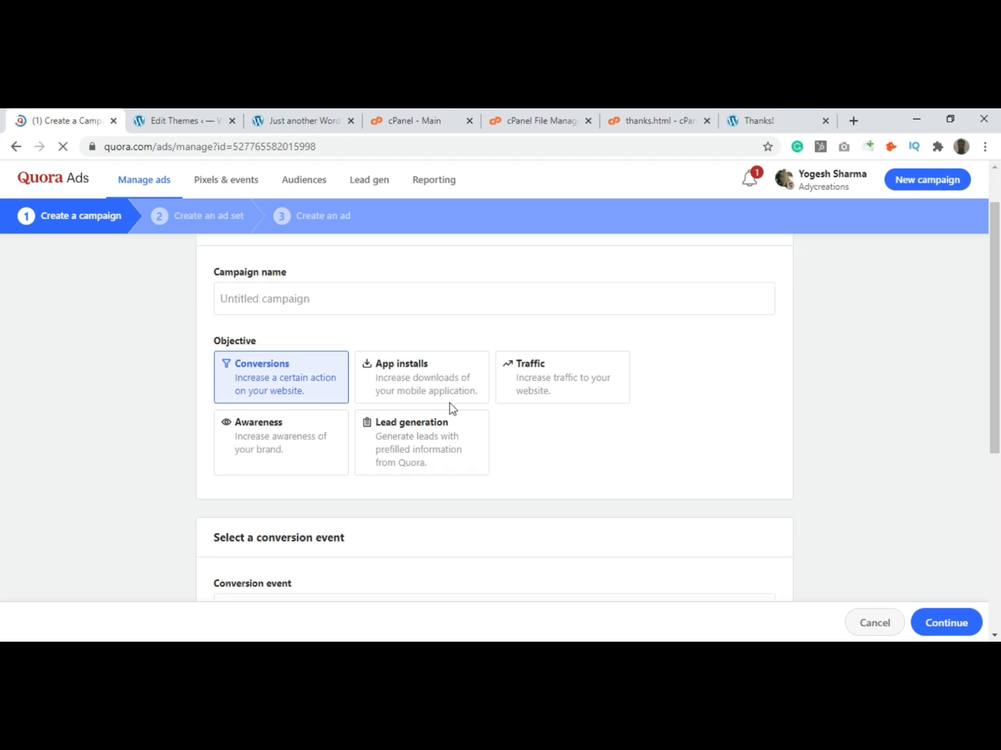
left_click(435, 416)
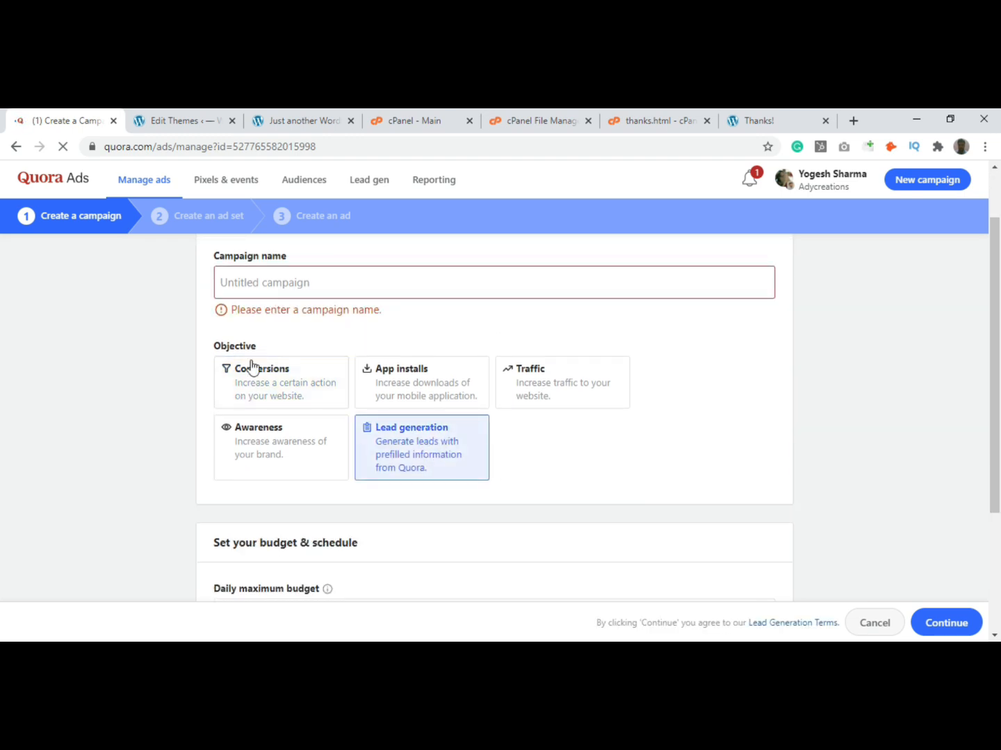
left_click(253, 280)
type("Test")
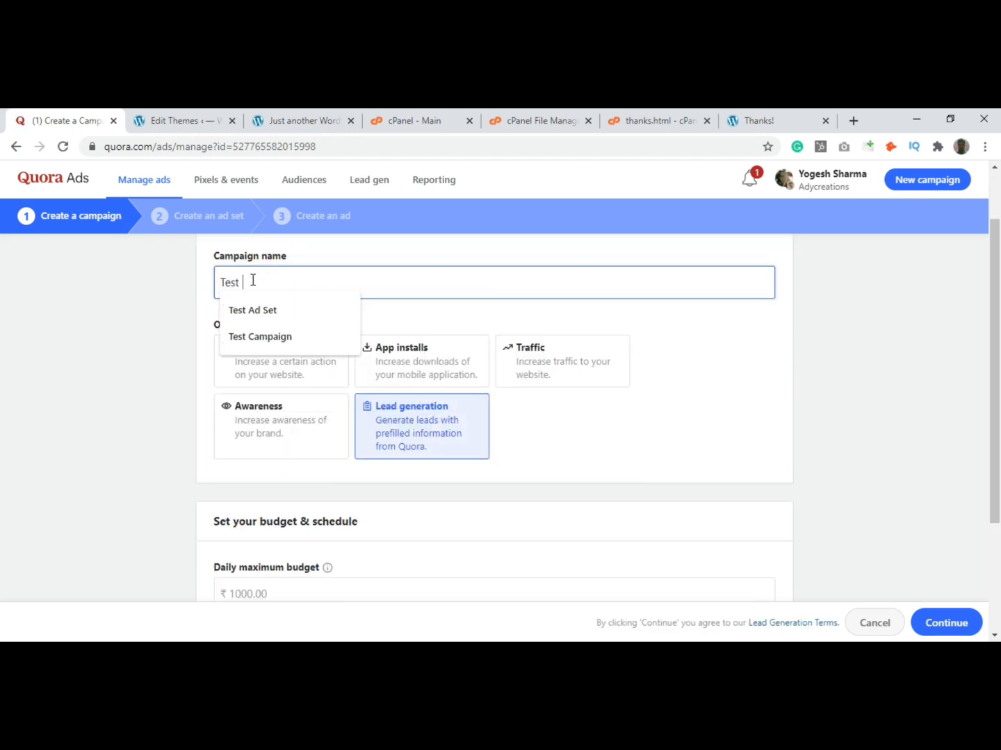
key("Down")
key("Down")
key("Return")
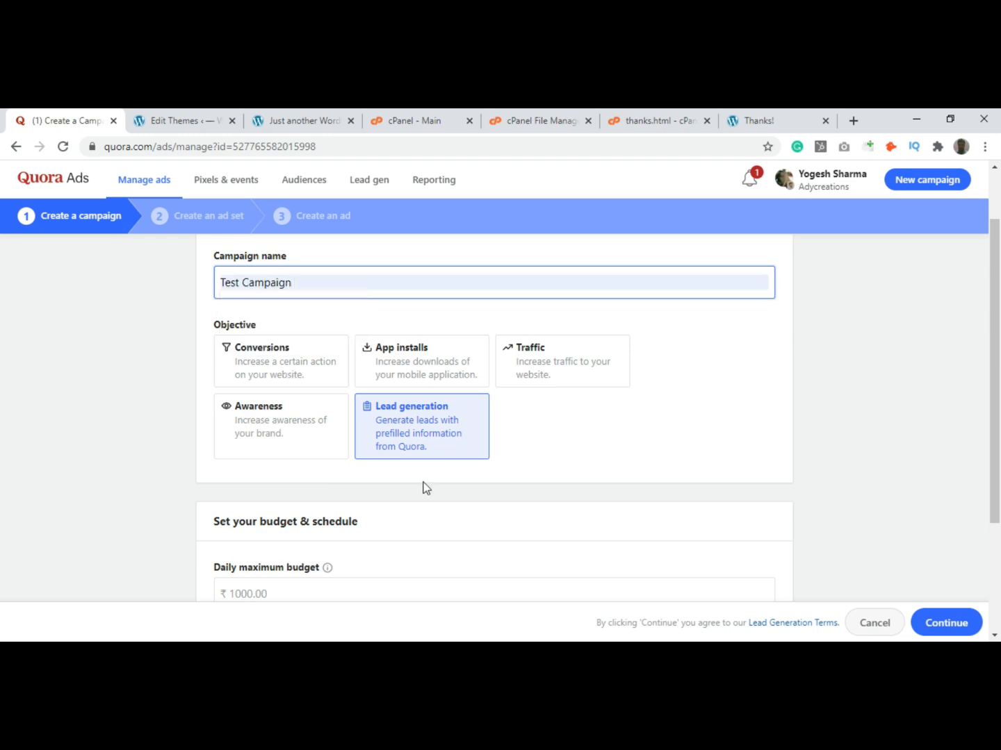
Step: Set the campaign's daily maximum budget to ₹1000 and continue to the ad set
scroll(538, 479, "down", 2)
left_click(284, 444)
type("1000")
left_click(551, 582)
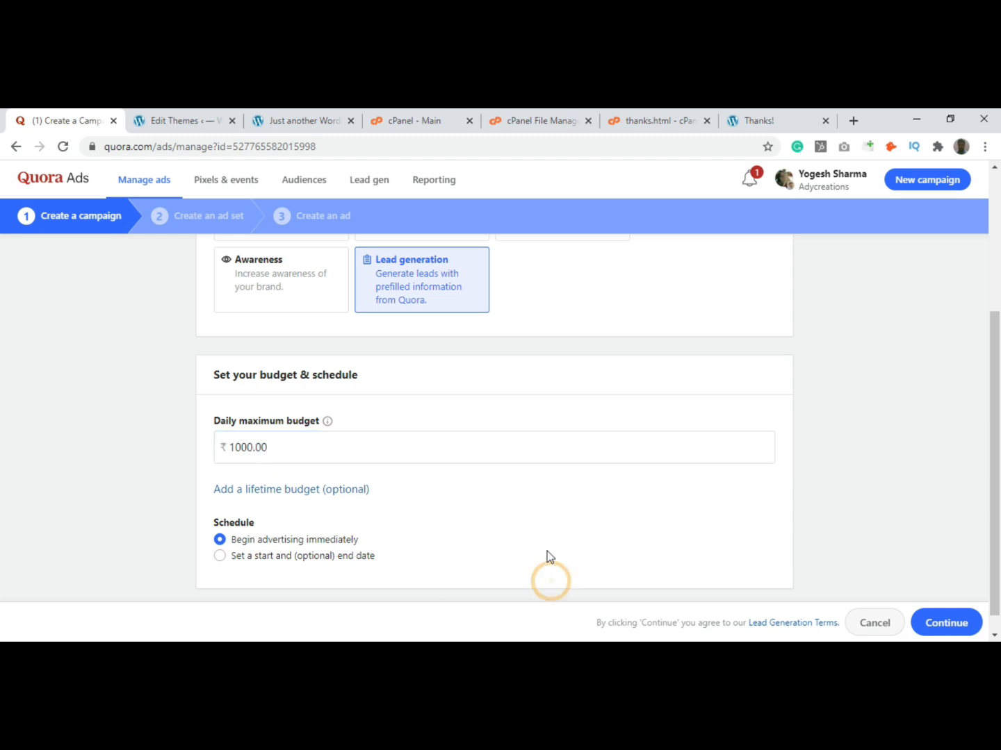
scroll(547, 551, "down", 1)
left_click(959, 620)
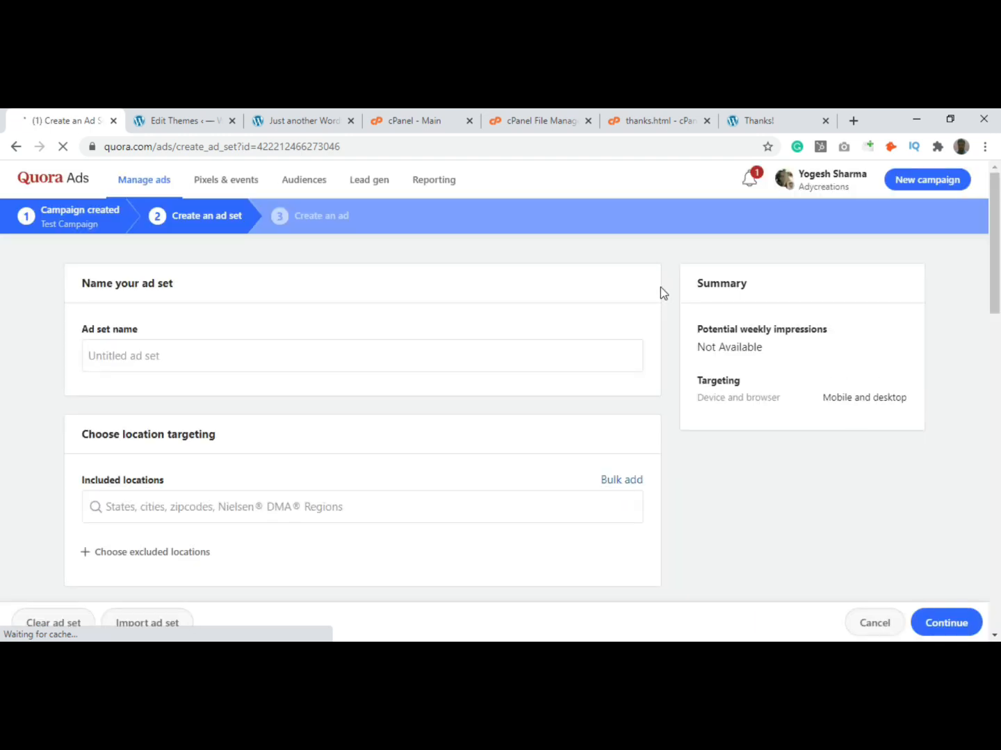
Step: Name the ad set Ad Set-1 and include the country India in its location targeting
left_click(146, 357)
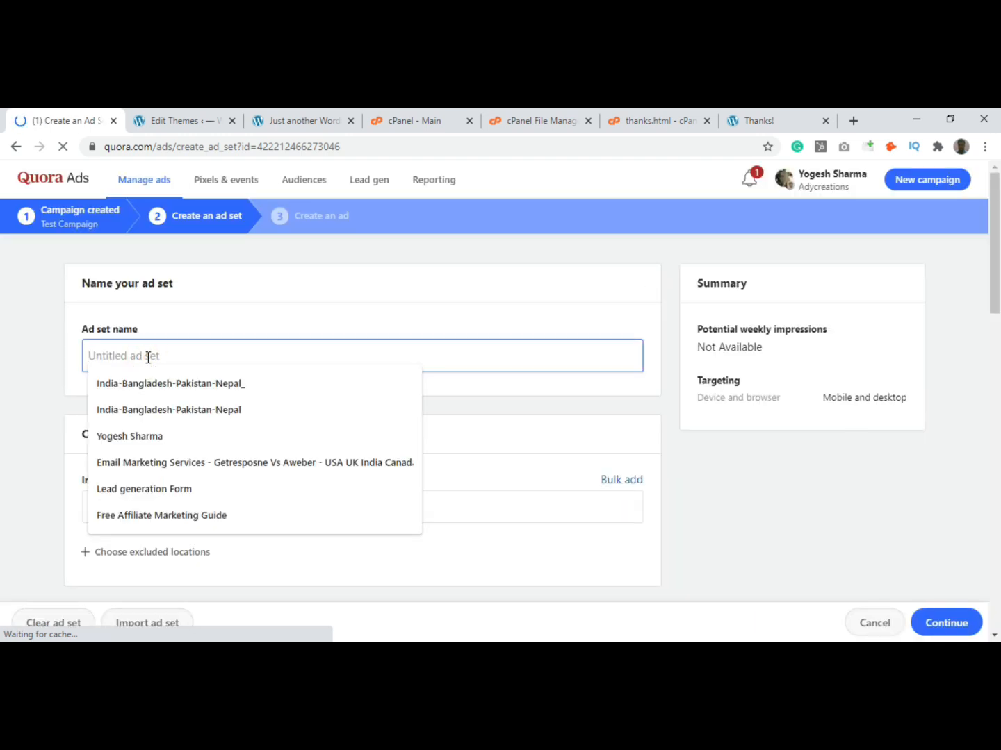
type("Ad Set-1")
scroll(148, 357, "down", 2)
left_click(161, 356)
type("india")
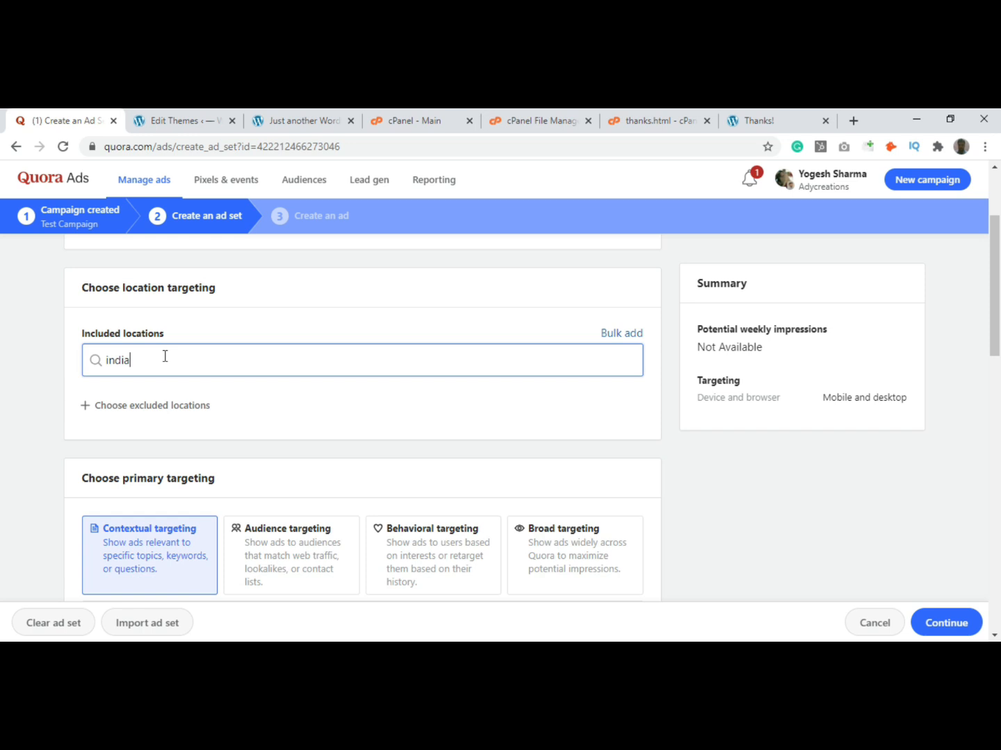
scroll(164, 357, "down", 2)
scroll(165, 347, "up", 1)
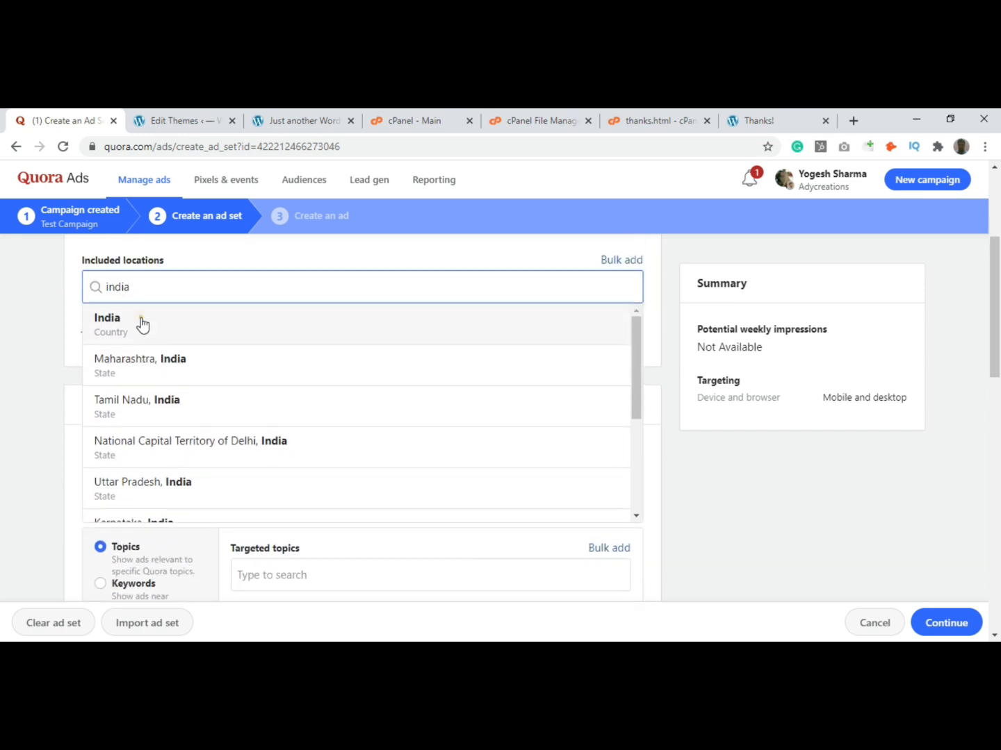
left_click(142, 324)
Step: Set the ad set's primary targeting to behavioral targeting by keyword history
scroll(78, 438, "down", 2)
left_click(475, 336)
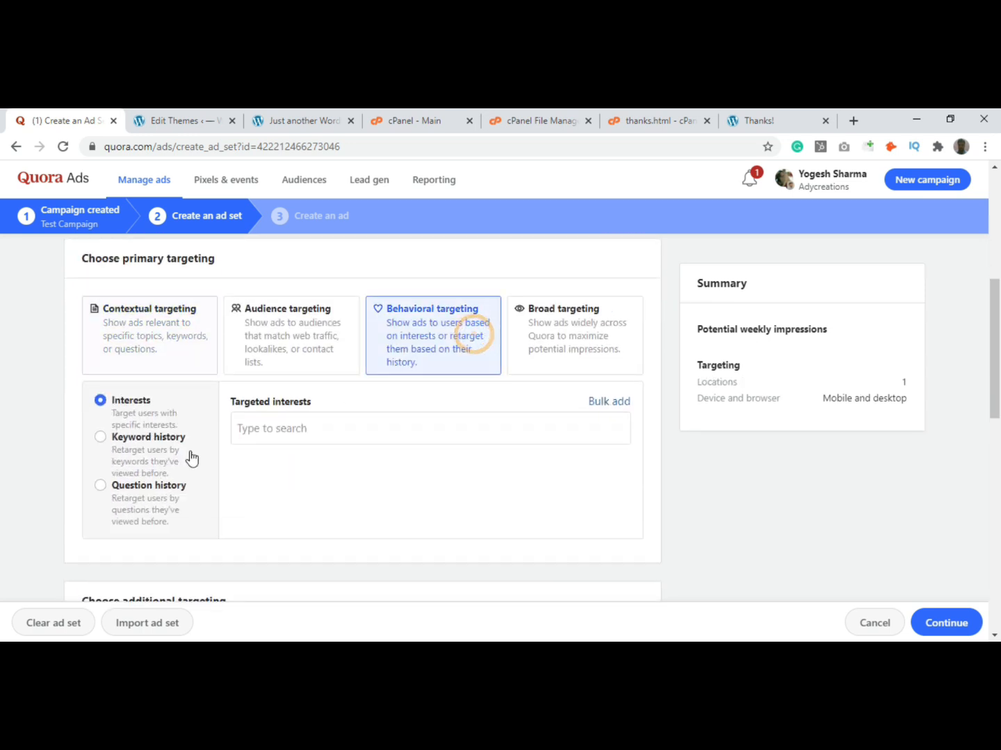
left_click(149, 437)
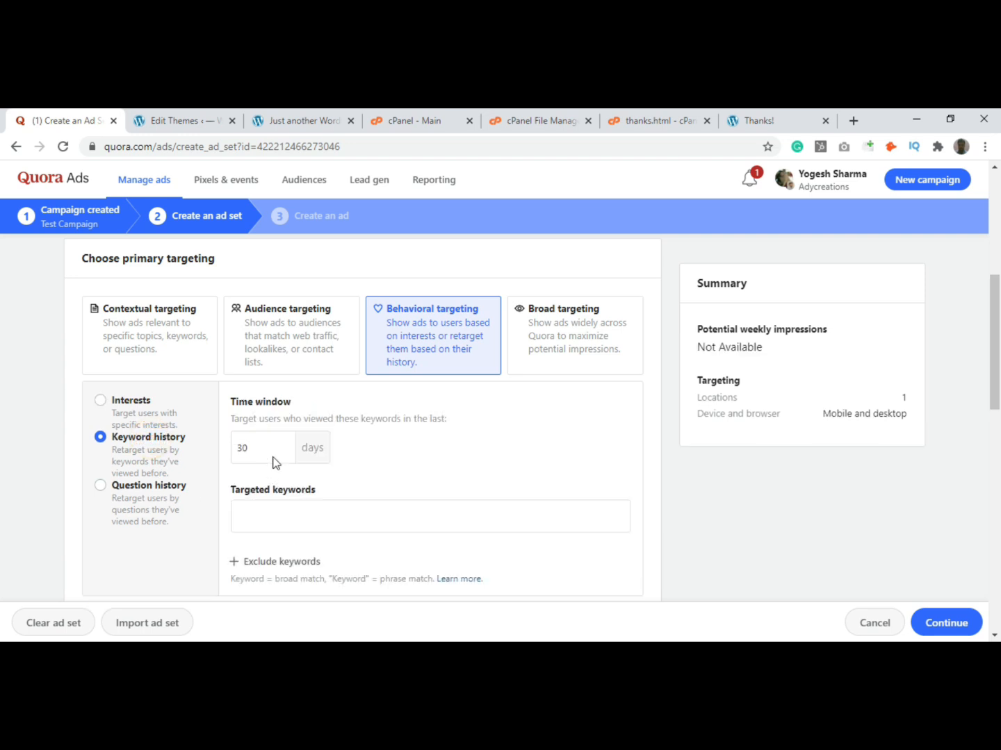
Step: Add affiliate marketing as a targeted keyword and set the keyword history time window to 3 days
left_click(269, 516)
type("A")
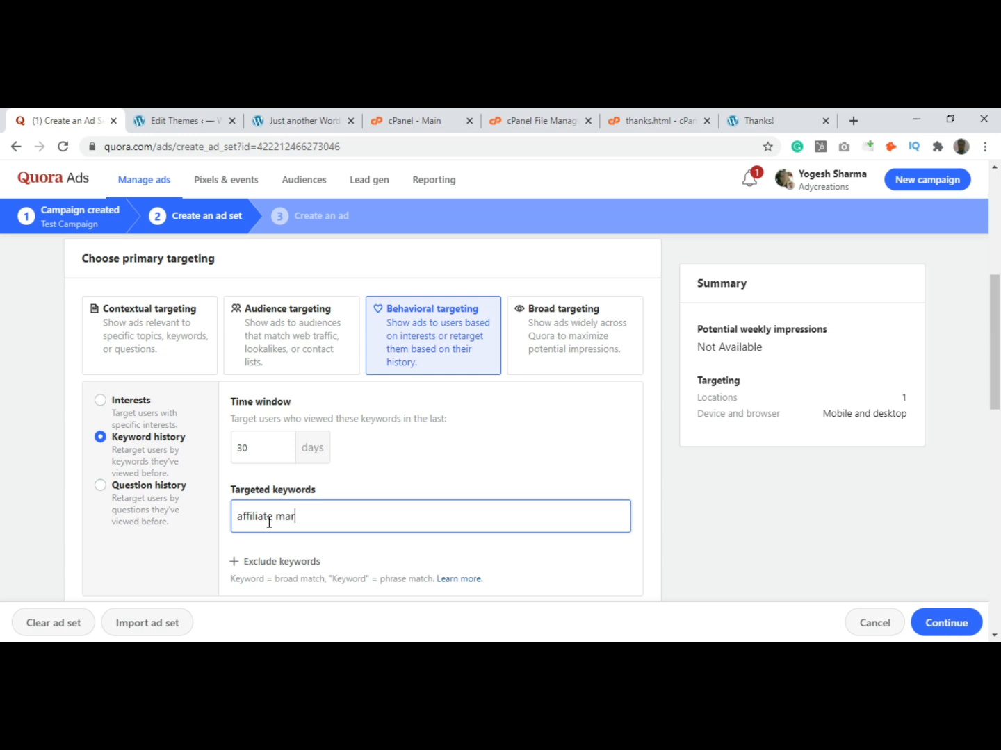
type("ffiliate marketing")
key("Return")
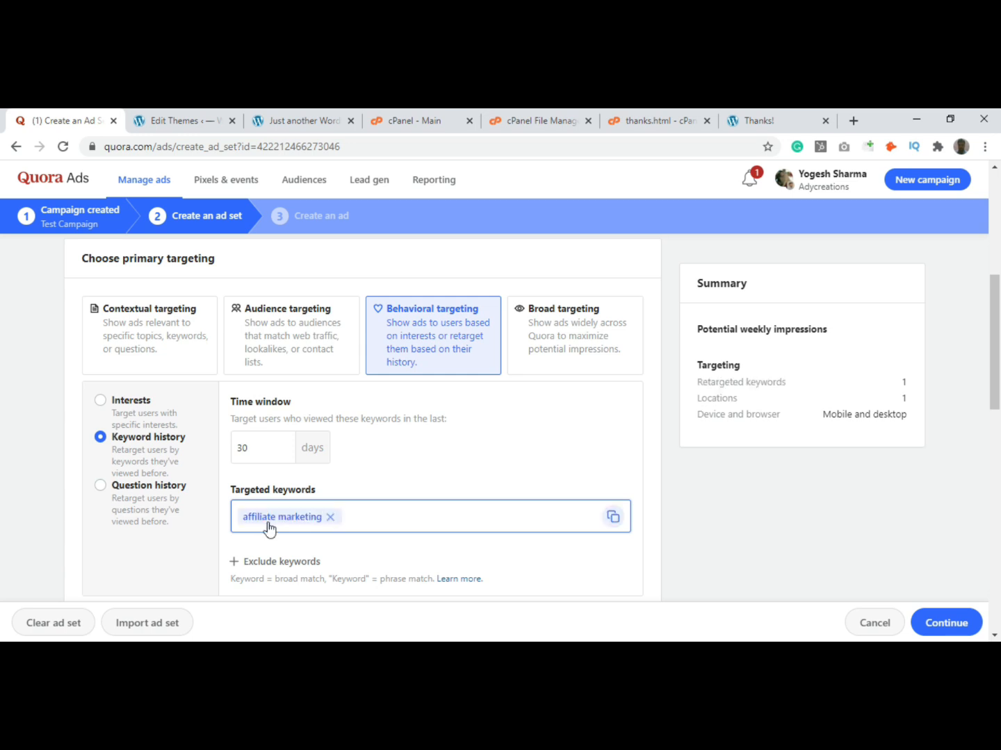
left_click(251, 440)
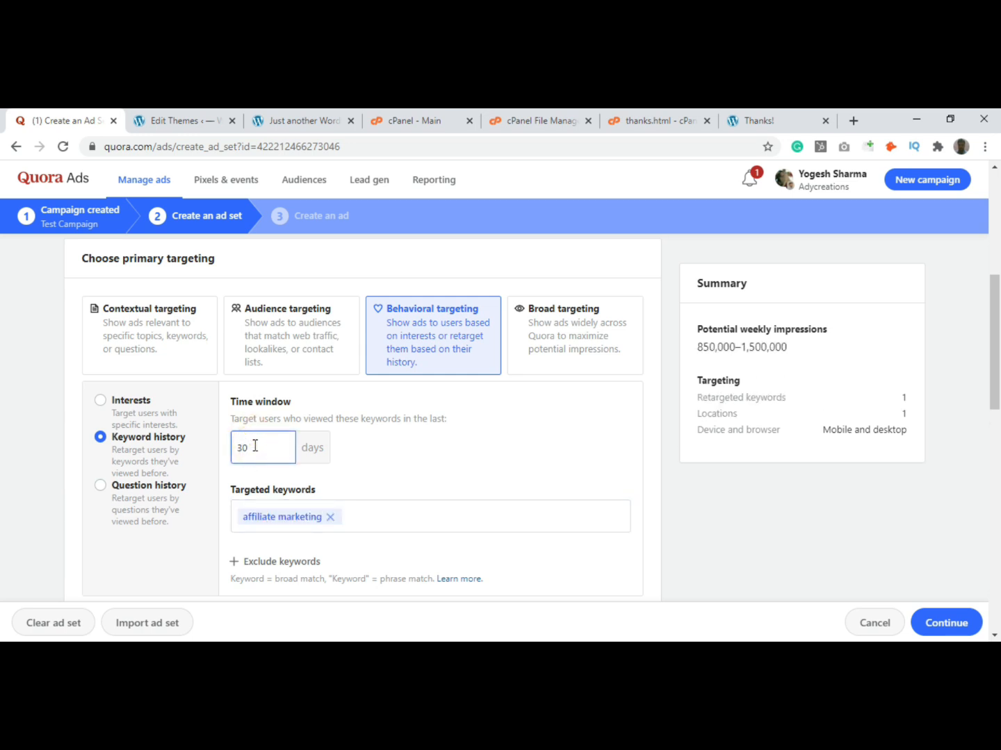
key("BackSpace")
left_click(48, 460)
Step: Accept the suggested CPC bid of ₹2.96 for the ad set and continue to creating the ad
scroll(52, 459, "down", 3)
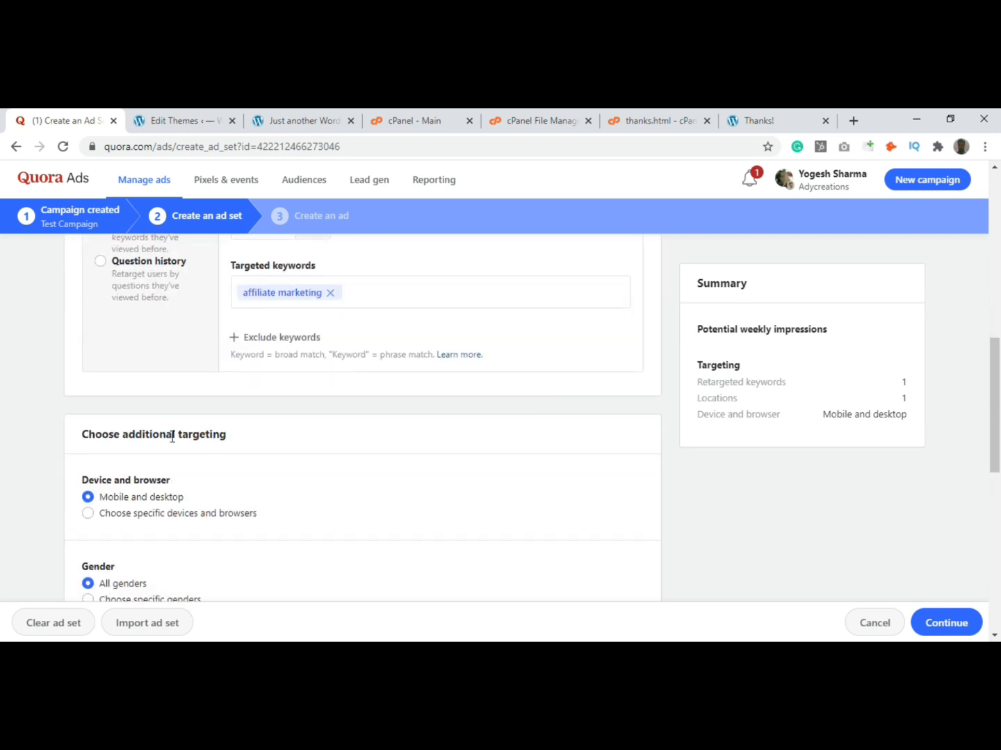
scroll(171, 438, "down", 8)
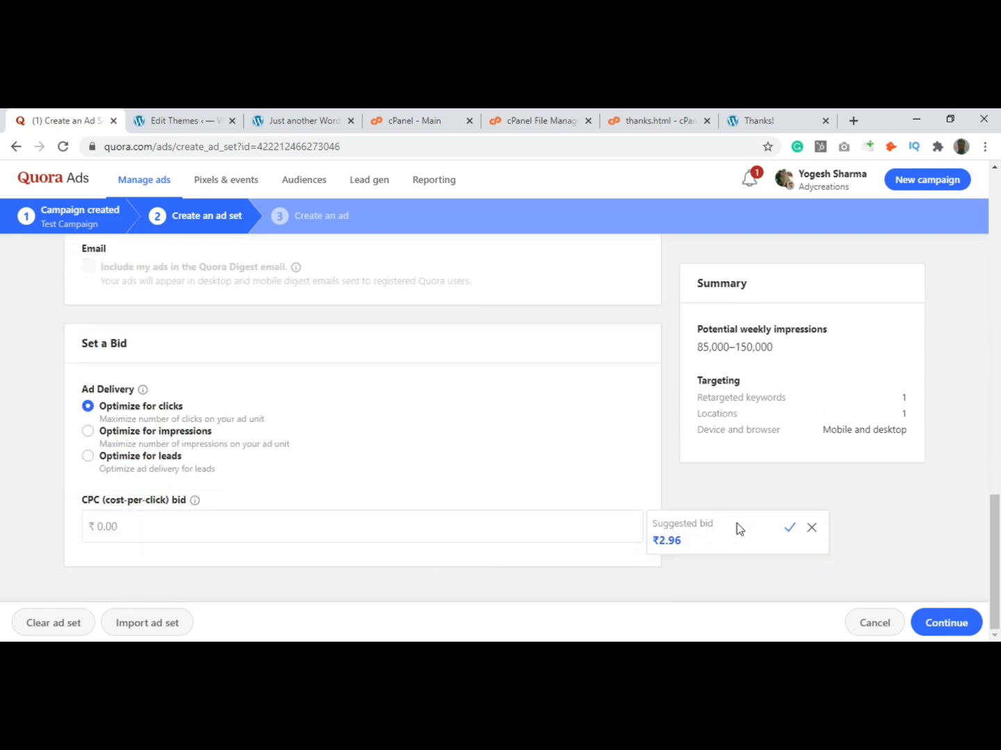
left_click(790, 528)
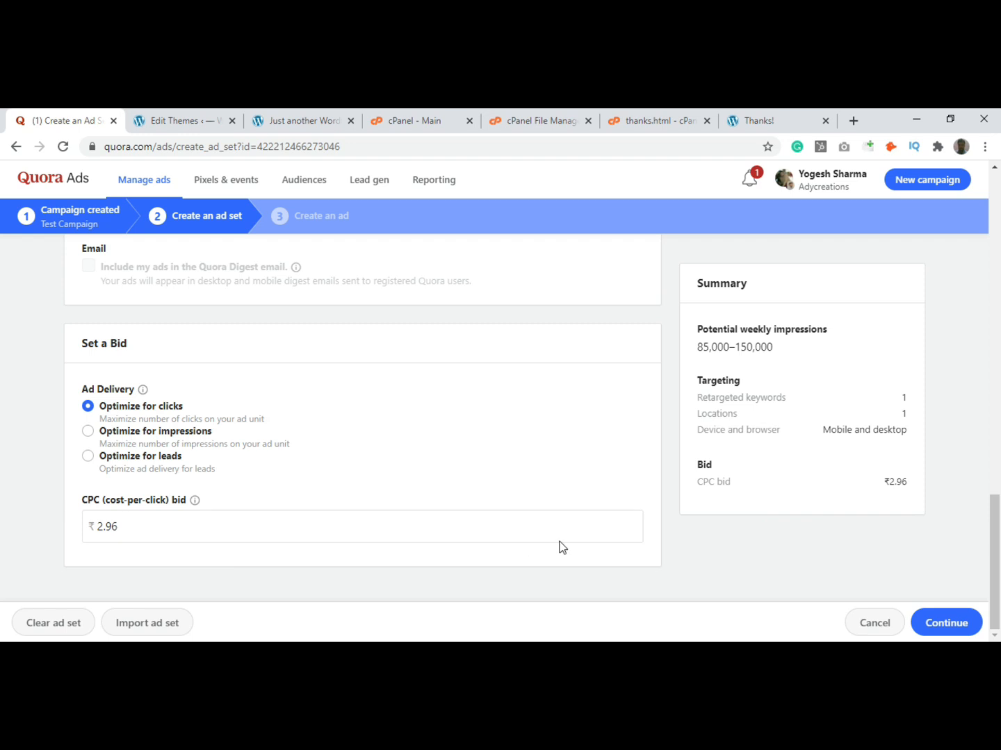
left_click(946, 621)
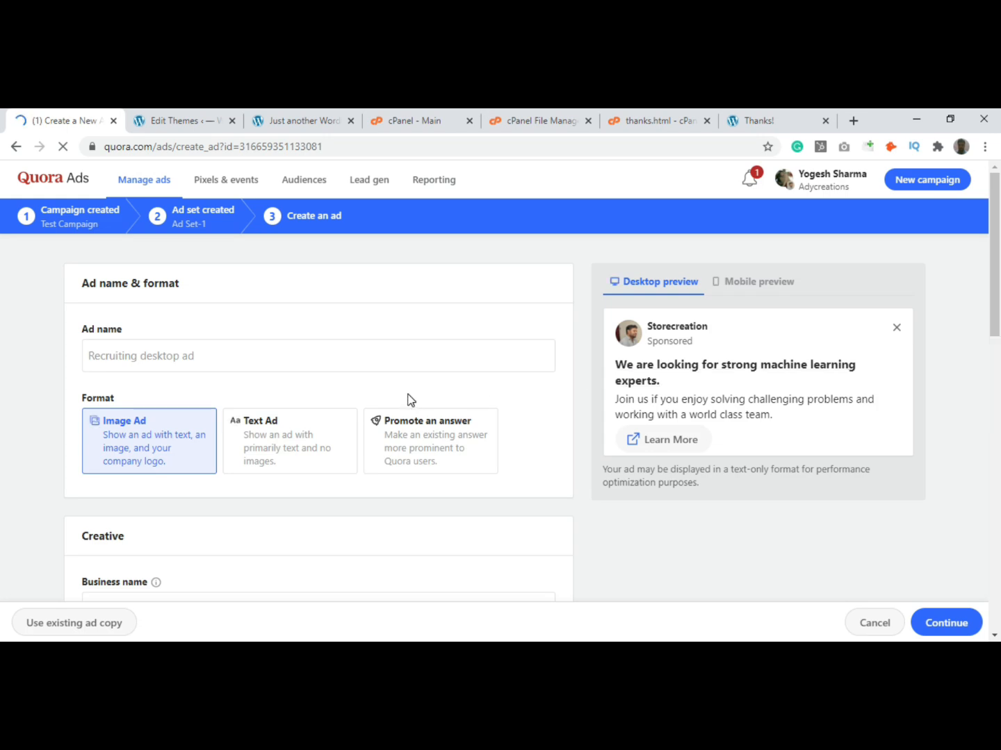
Step: Attach the Free Affiliate Marketing Guide lead gen form to the new ad
scroll(409, 400, "down", 1)
scroll(410, 400, "down", 10)
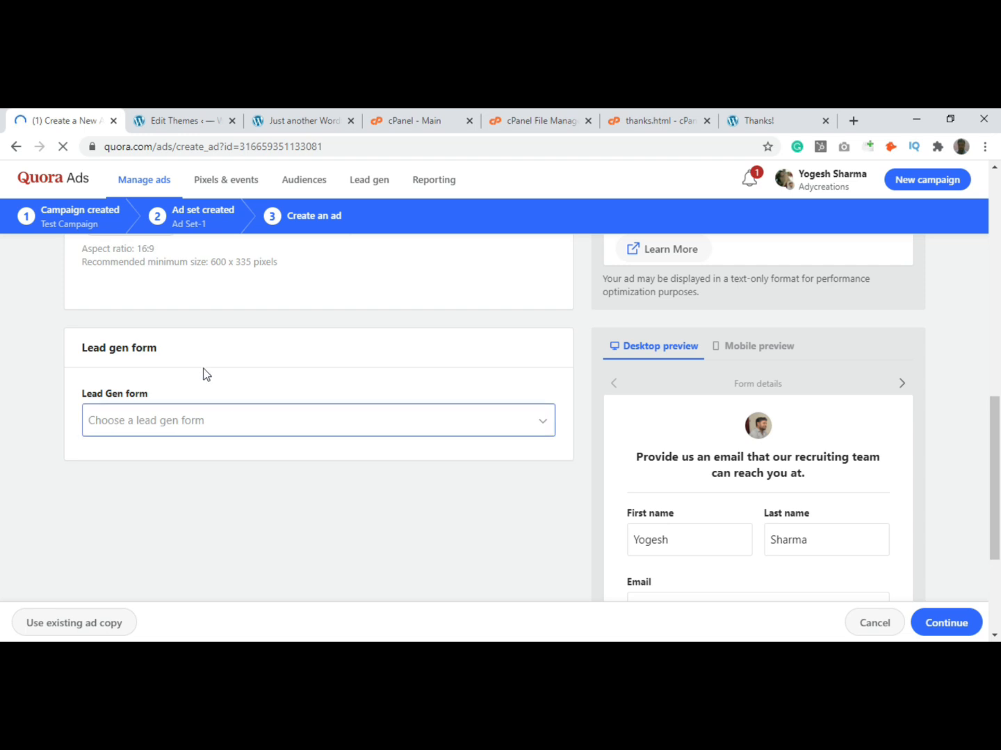
left_click(158, 431)
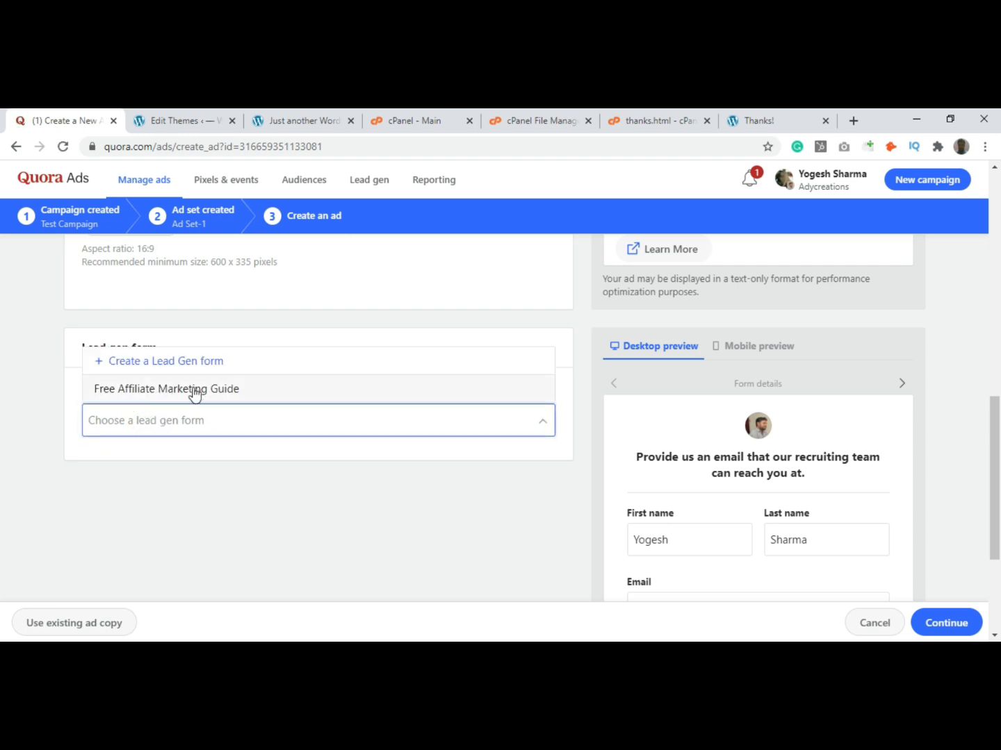
left_click(142, 391)
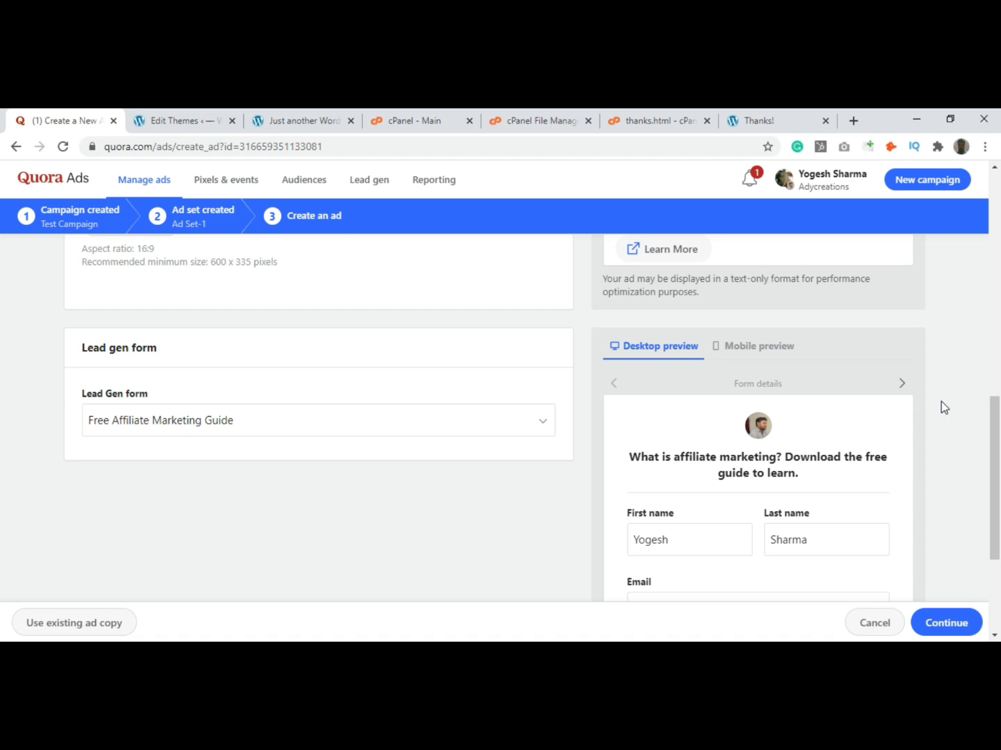
Step: Examine the lead form's desktop preview, including its first name, last name and email fields
scroll(941, 402, "down", 3)
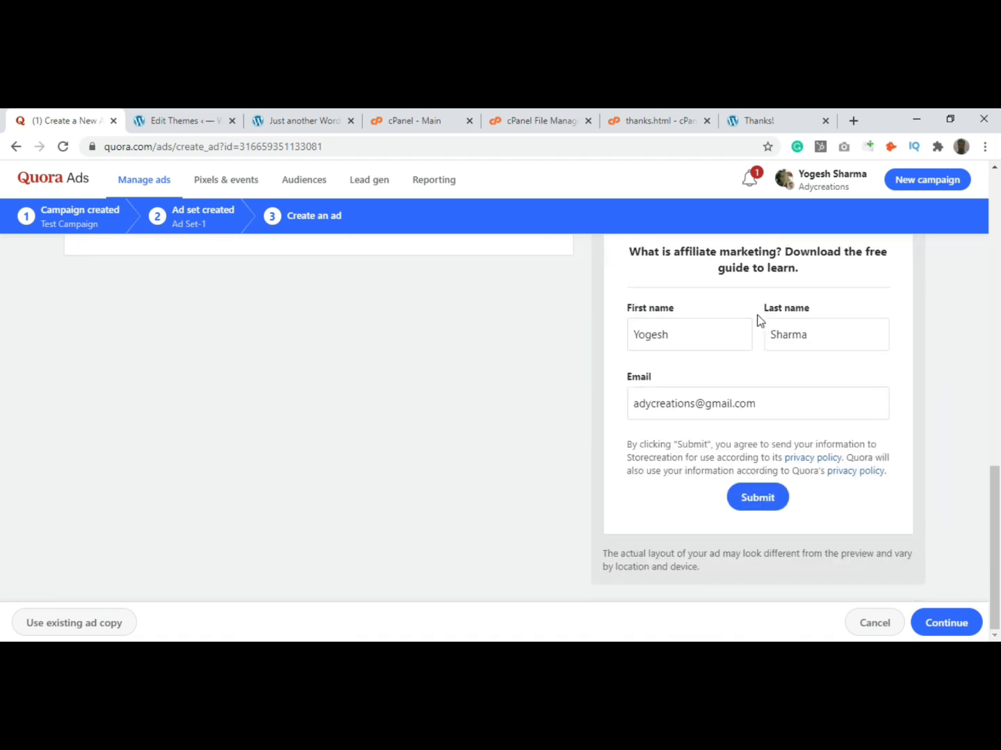
scroll(860, 418, "up", 2)
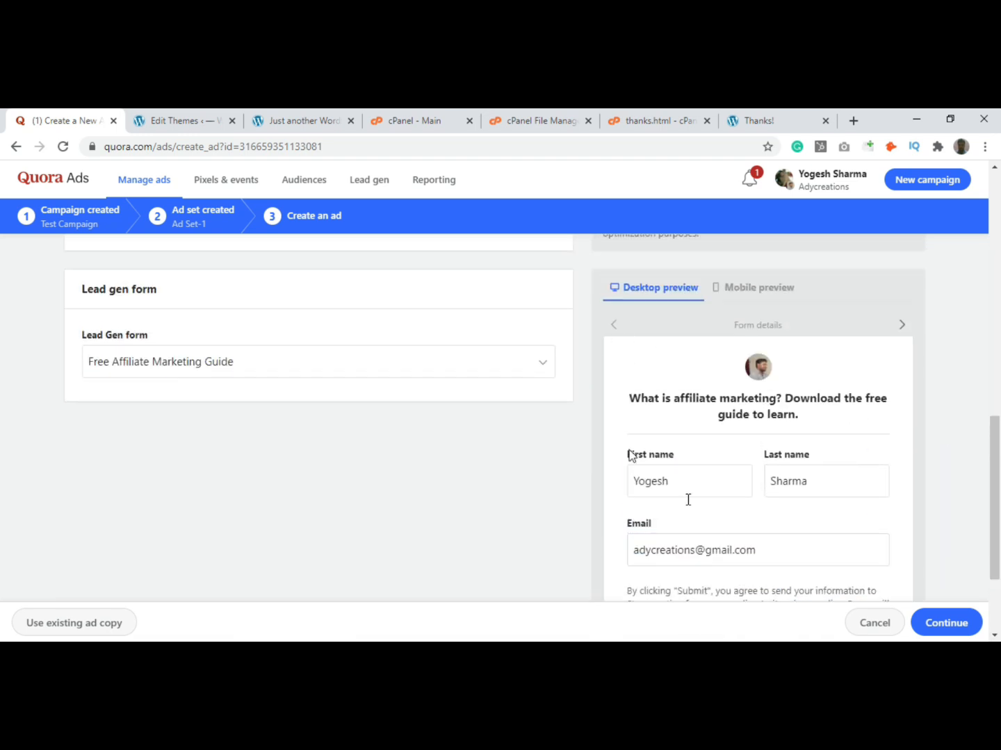
scroll(837, 369, "down", 2)
left_click(671, 335)
double_click(669, 335)
left_click(819, 333)
left_click(765, 398)
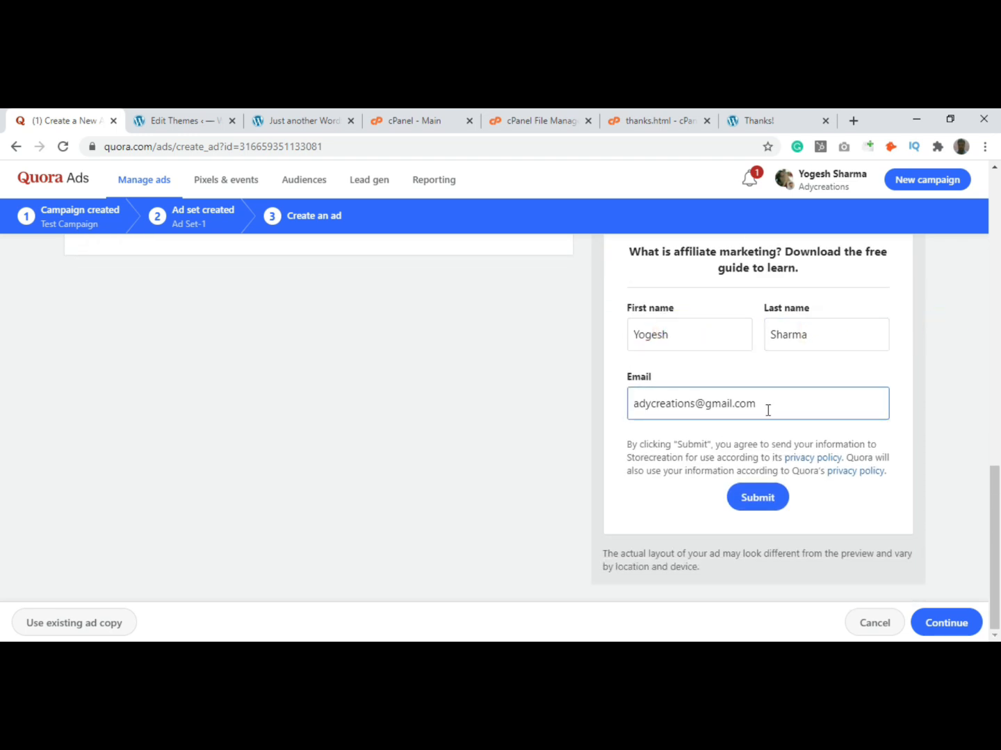
left_click(765, 405)
left_click(685, 338)
left_click(834, 332)
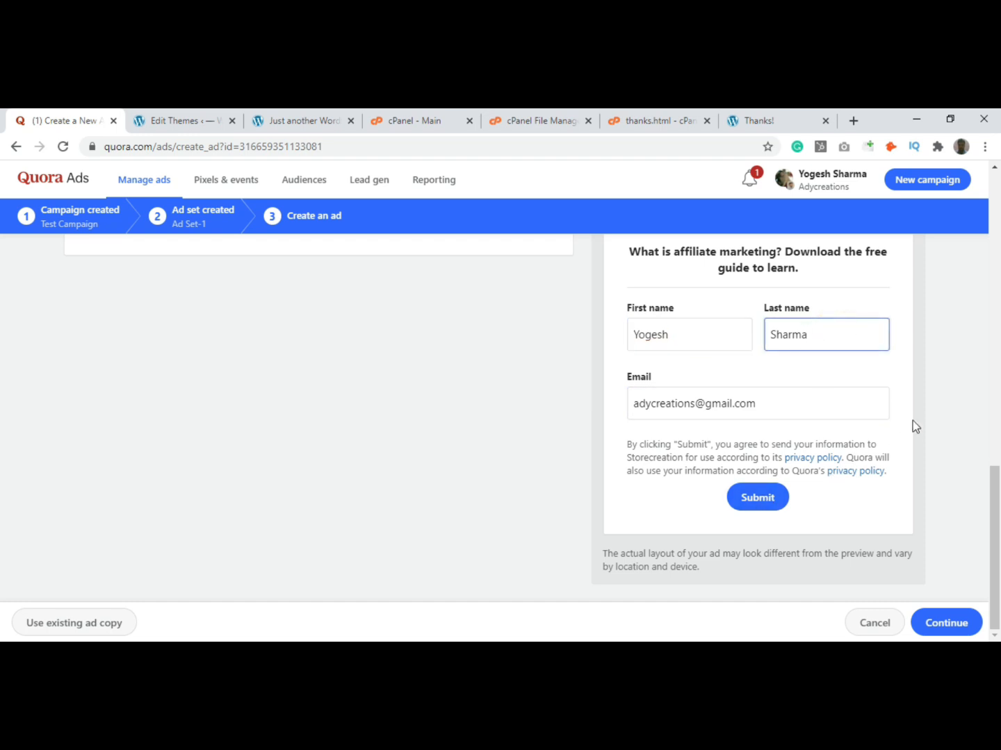
Step: Look over the ad's creative section, including the headline sentence and body text fields
scroll(913, 420, "up", 6)
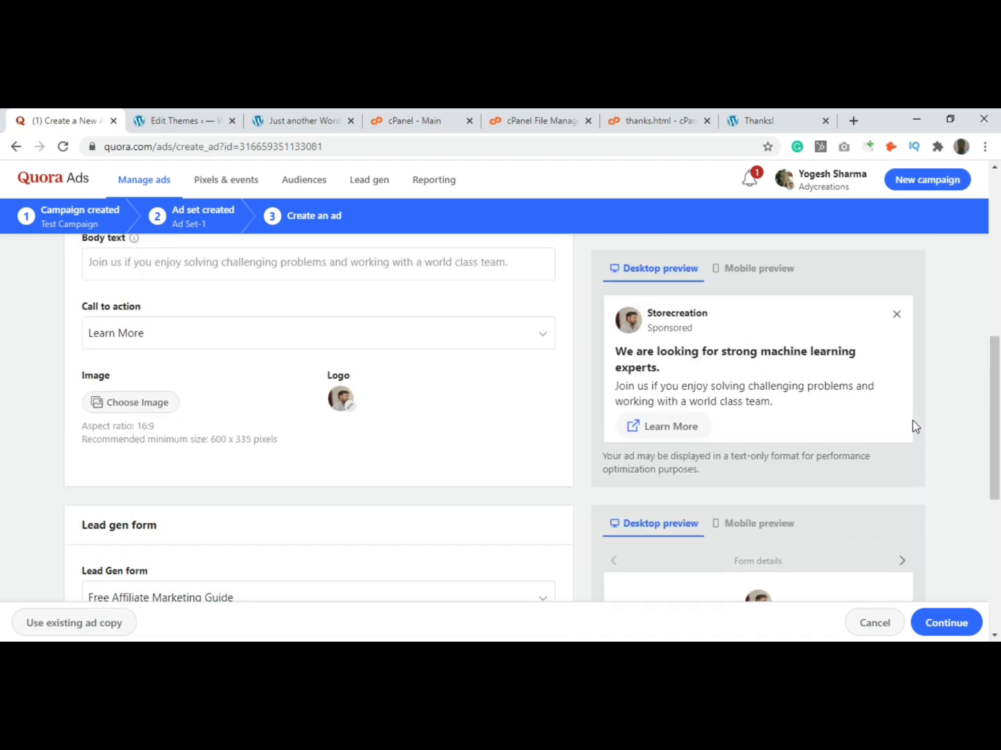
scroll(35, 423, "up", 1)
left_click(122, 403)
left_click(113, 466)
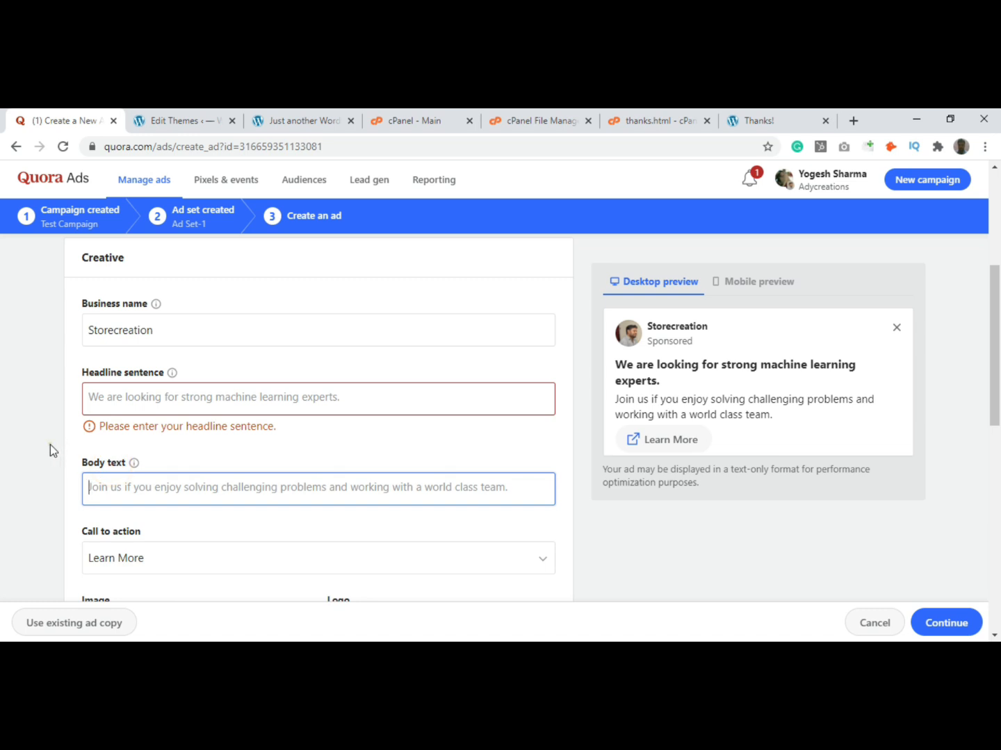
left_click(50, 445)
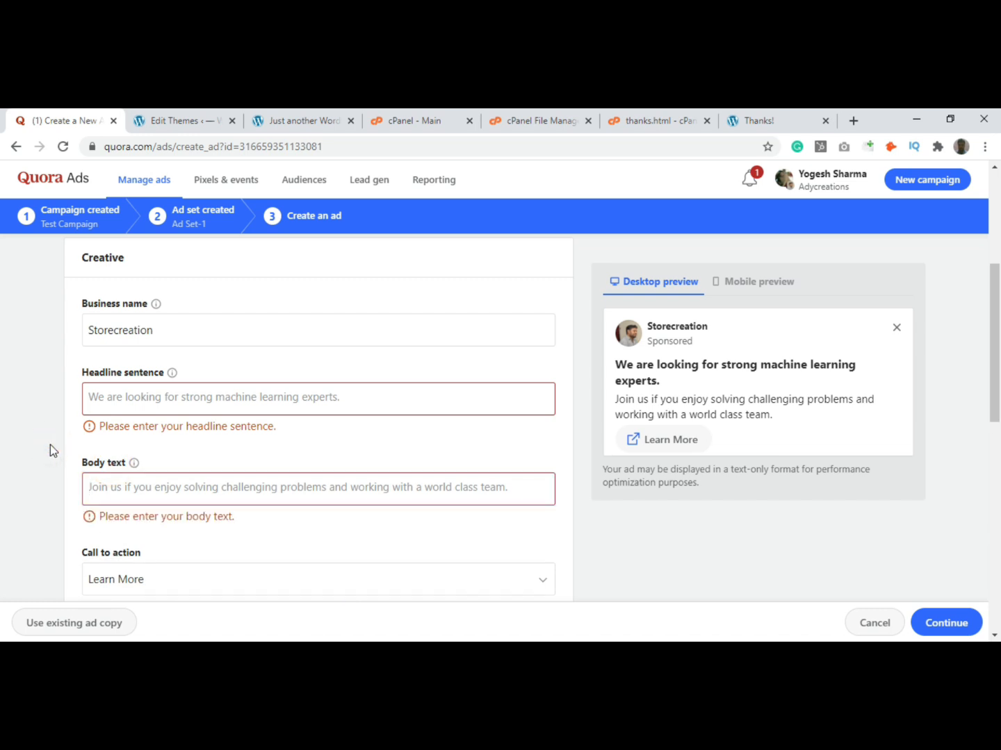
Step: Compare the Image Ad and Text Ad previews and set the ad format to Promote an answer
scroll(51, 445, "up", 2)
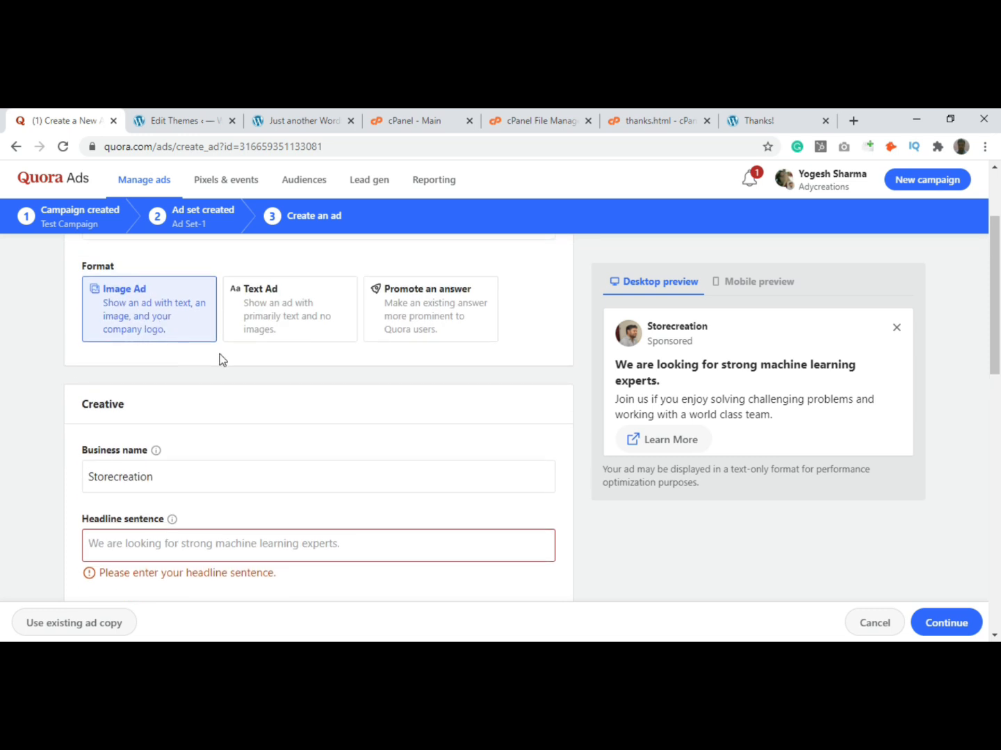
left_click(291, 317)
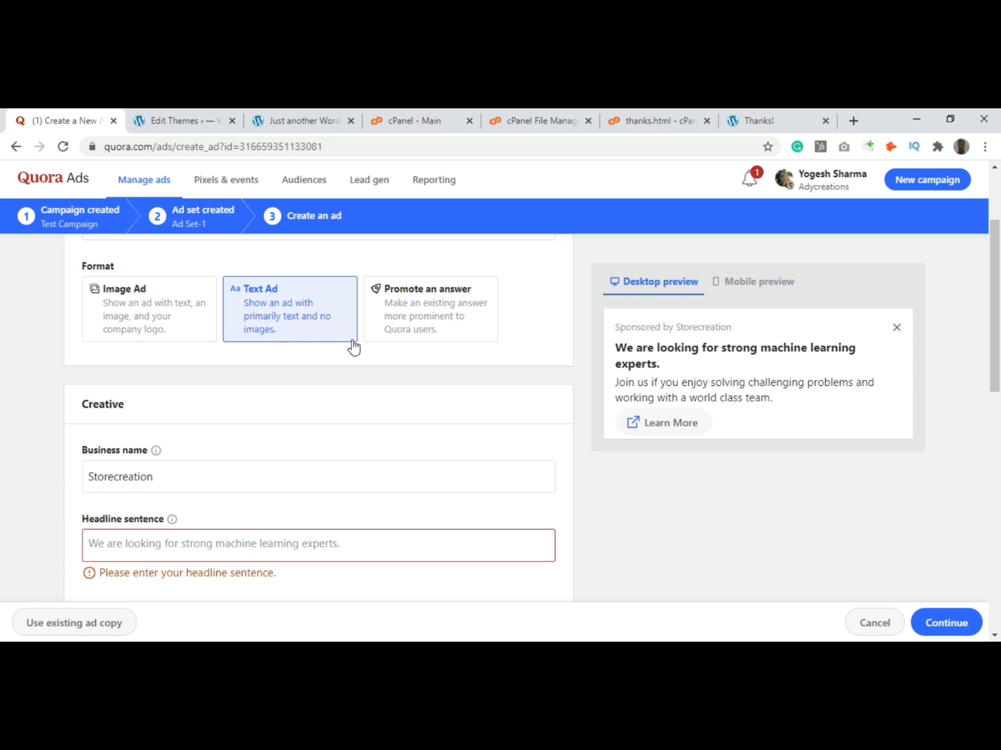
left_click(172, 338)
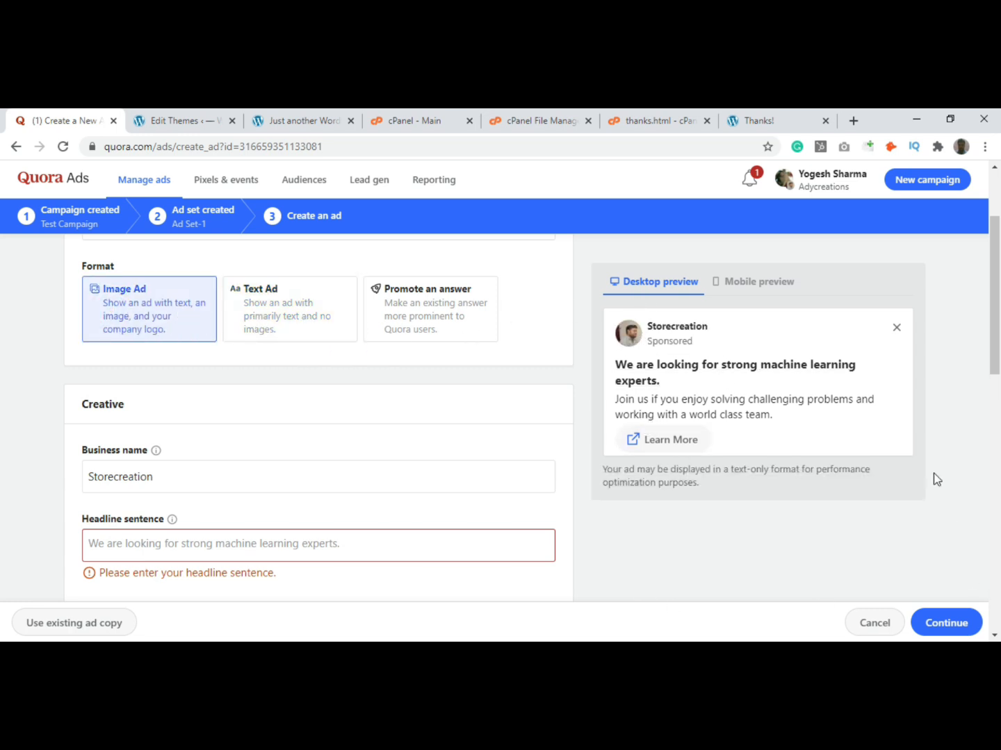
left_click(278, 306)
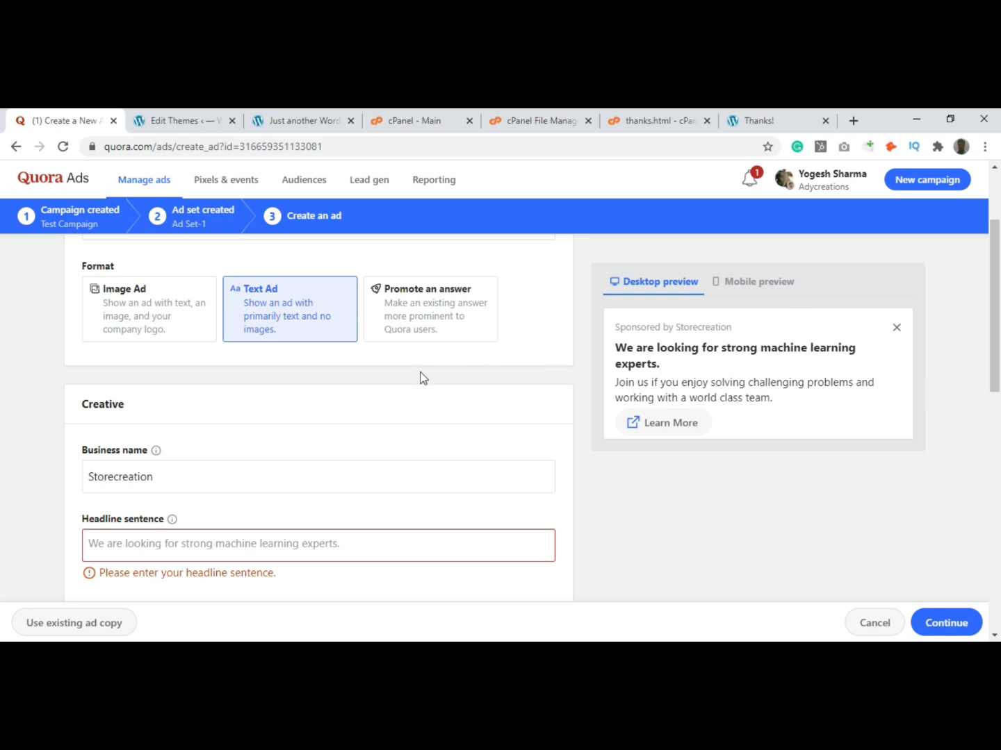
left_click(414, 325)
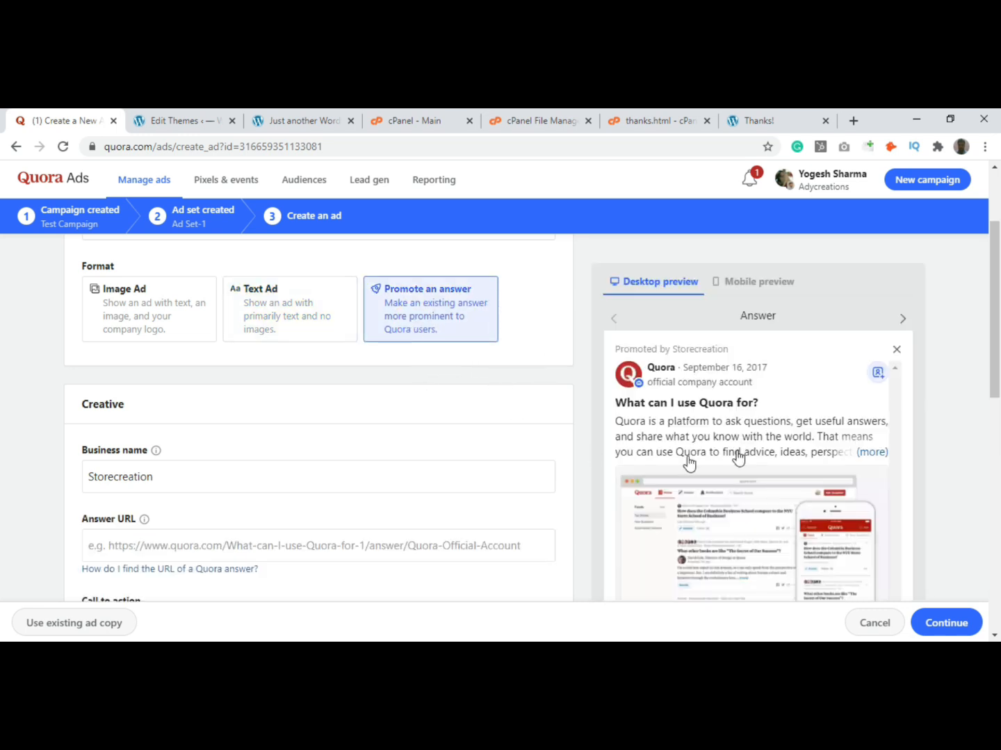
Step: Examine the promoted answer's preview, Answer URL field and call to action along with the attached lead form
scroll(900, 424, "down", 1)
scroll(900, 424, "down", 1)
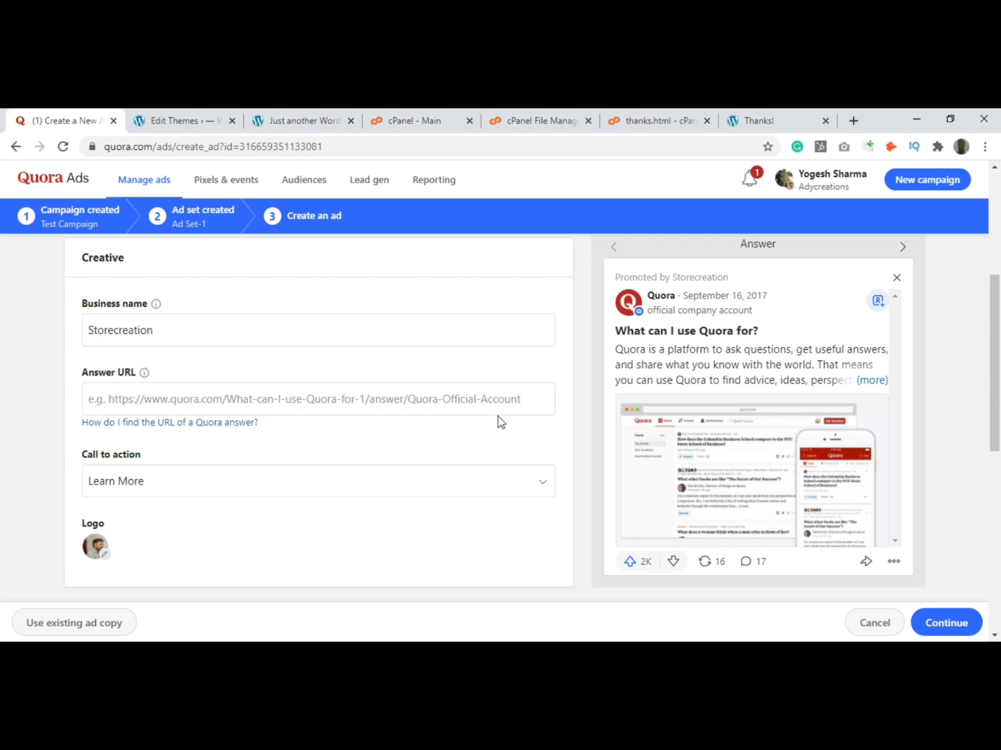
scroll(98, 404, "up", 2)
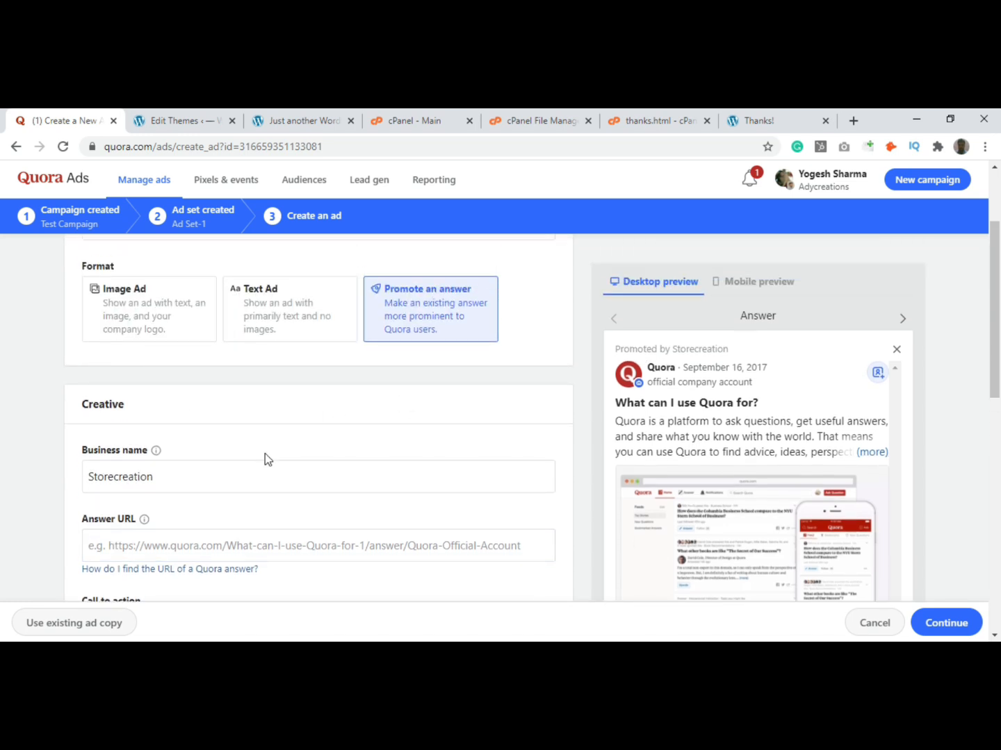
scroll(266, 459, "down", 2)
left_click(146, 398)
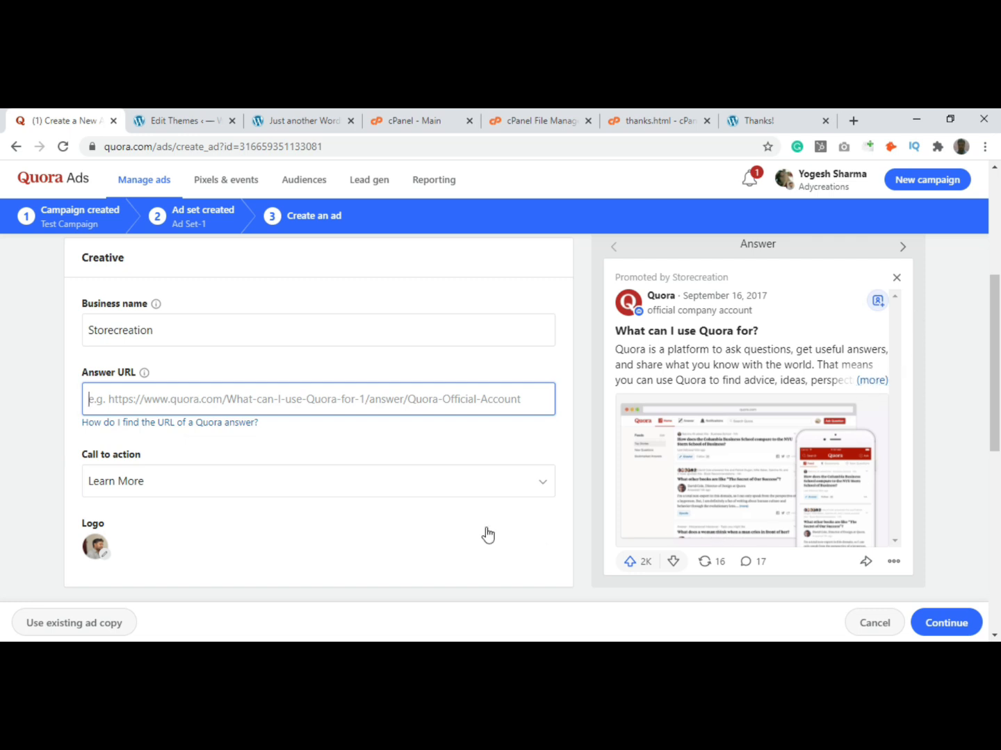
scroll(434, 452, "down", 6)
scroll(437, 453, "down", 1)
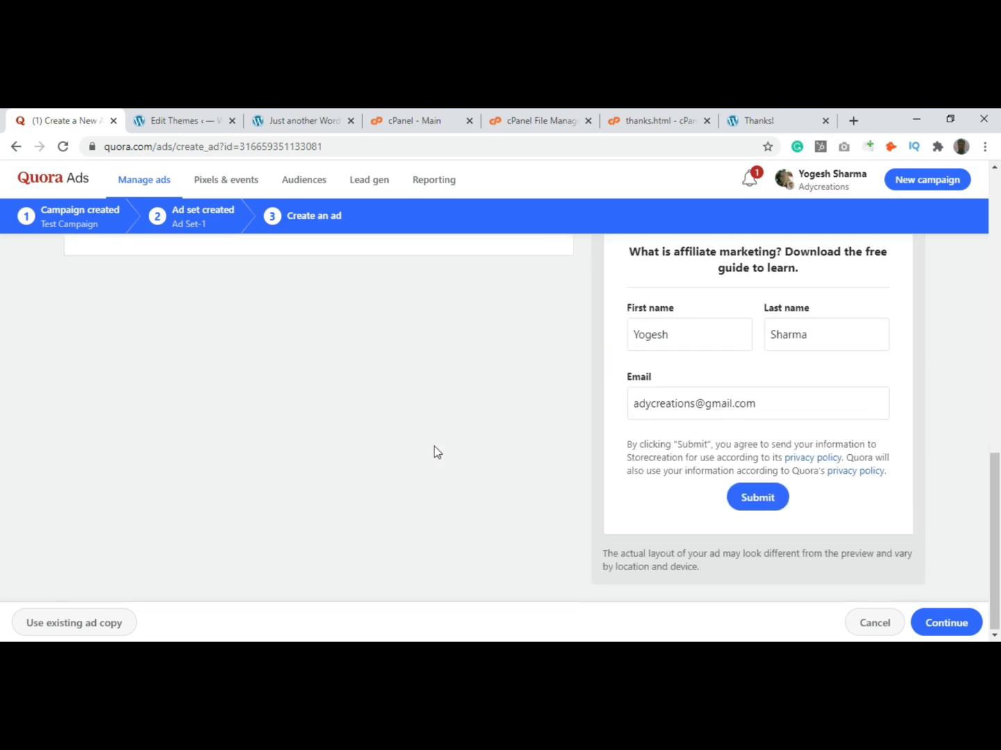
scroll(360, 409, "up", 4)
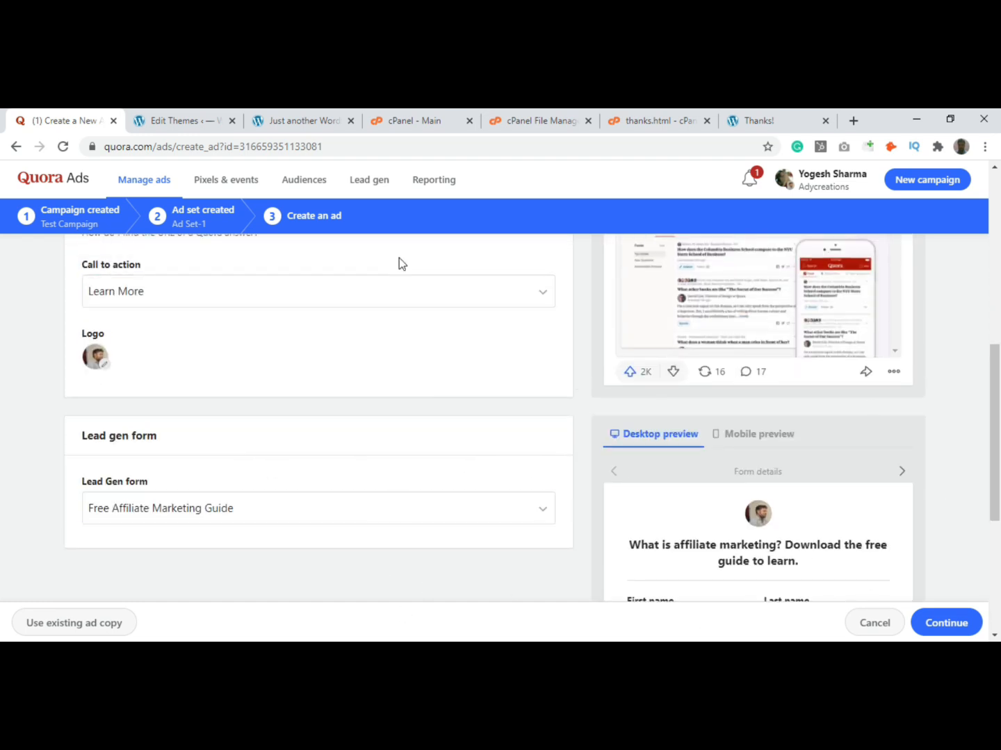
Step: Leave the ad for the Reporting section and start a new report named Quora Reports
left_click(434, 182)
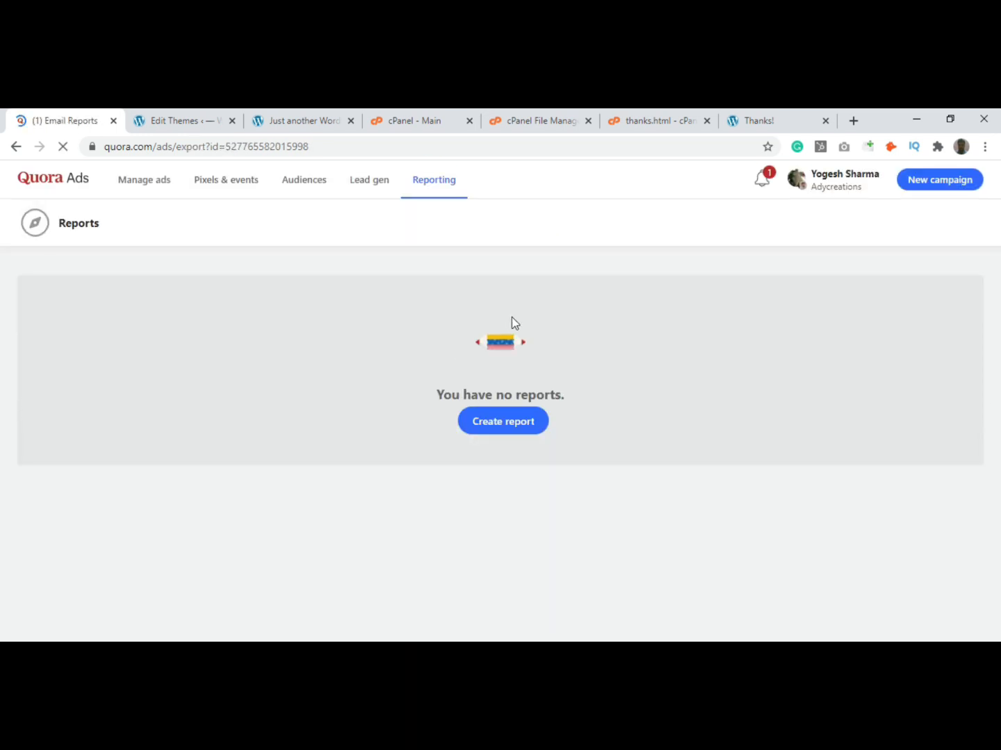
left_click(496, 426)
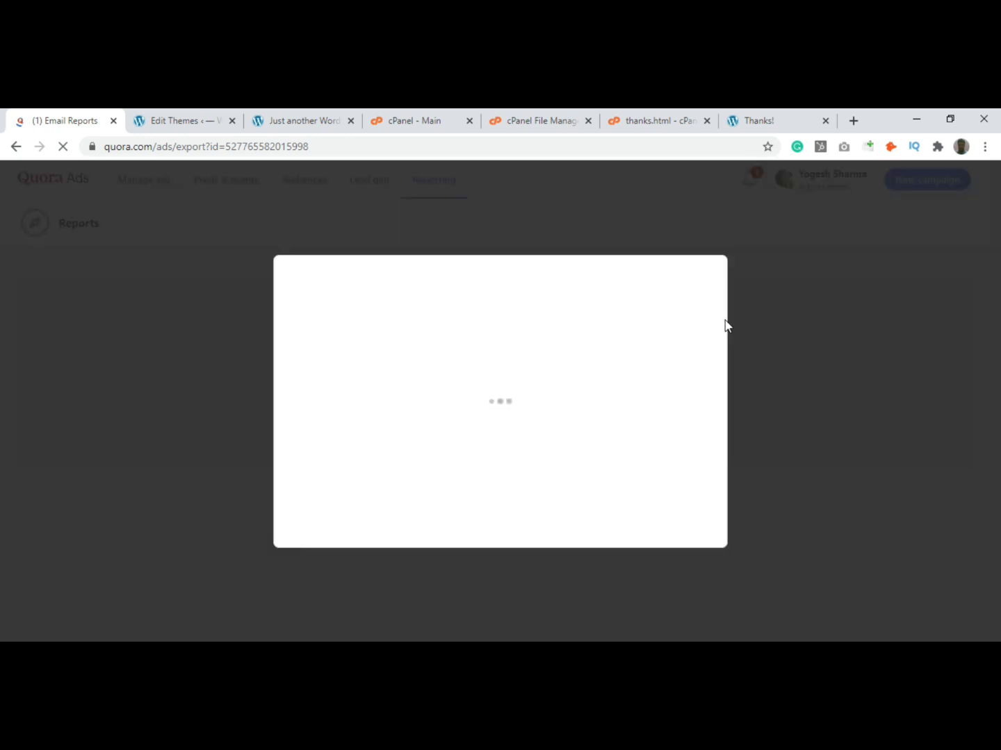
left_click(684, 385)
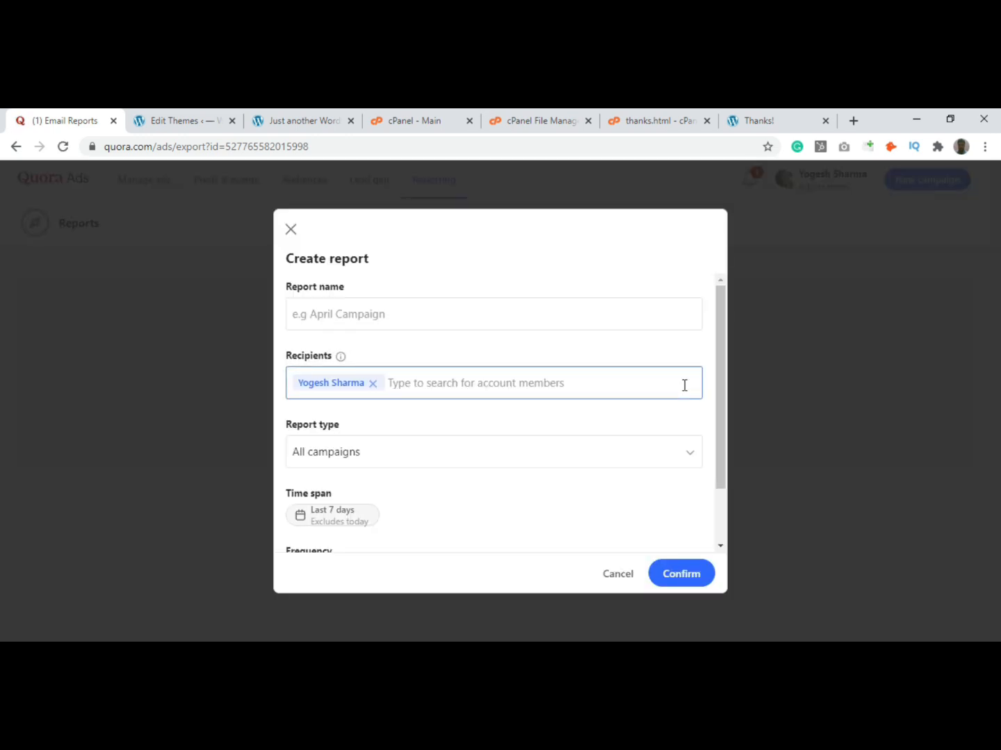
scroll(685, 386, "down", 1)
scroll(685, 391, "up", 1)
left_click(343, 318)
type("Q")
key("BackSpace")
type("Quora Reports")
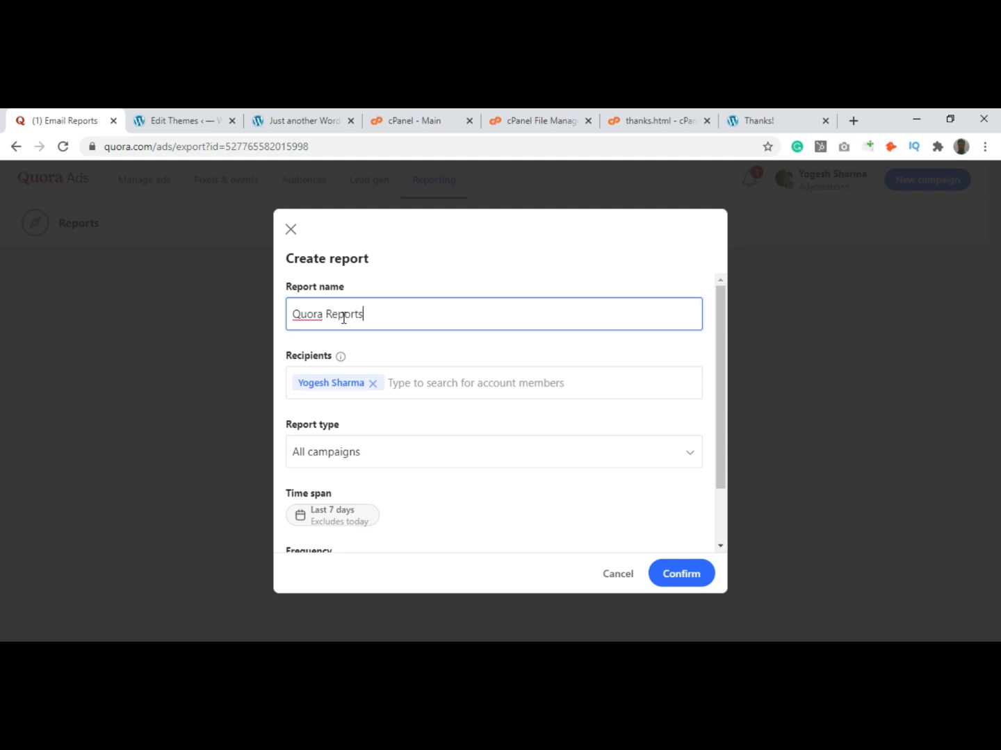
Step: Check the available report types, create the report as a one-time All campaigns report for the last 7 days, and return to the Ads home page
left_click(417, 353)
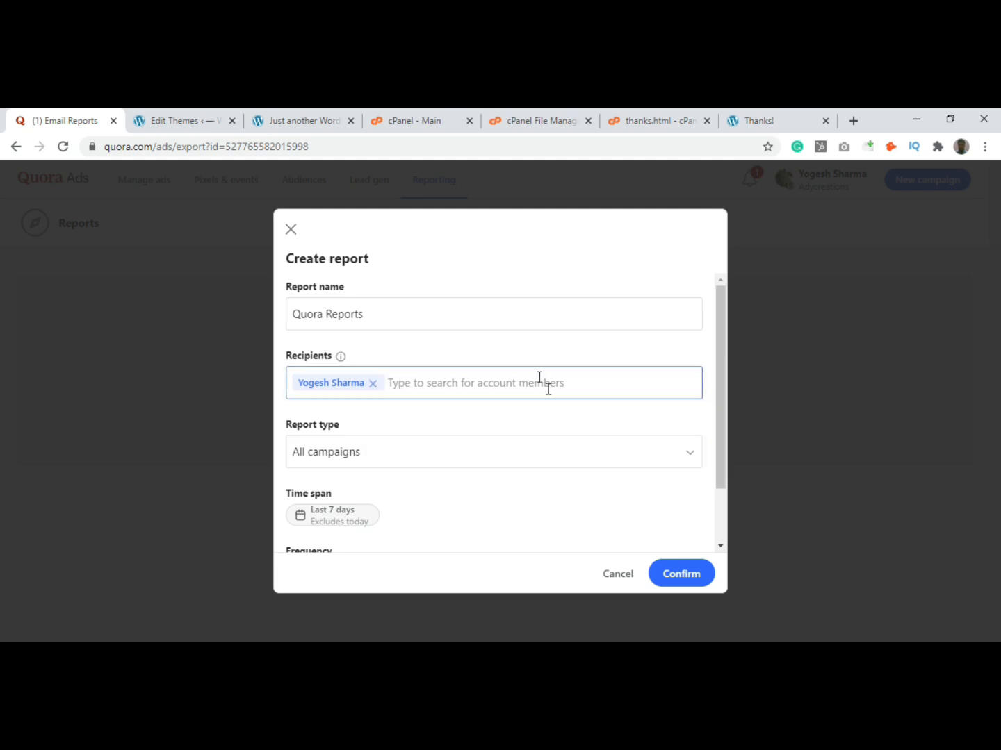
scroll(628, 412, "down", 2)
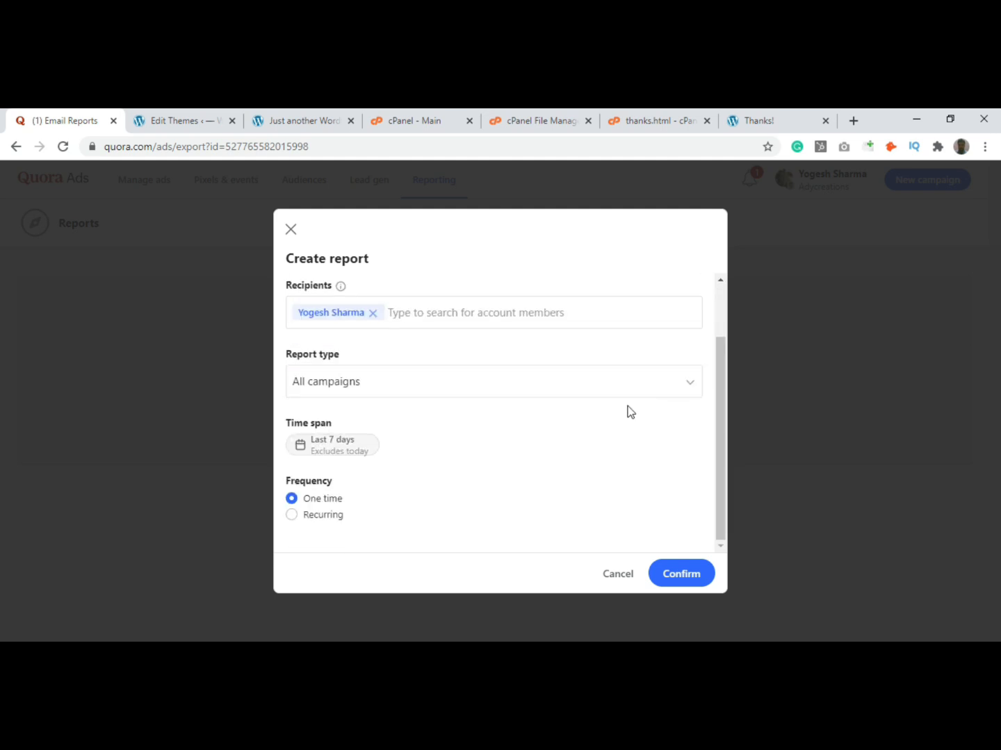
left_click(349, 391)
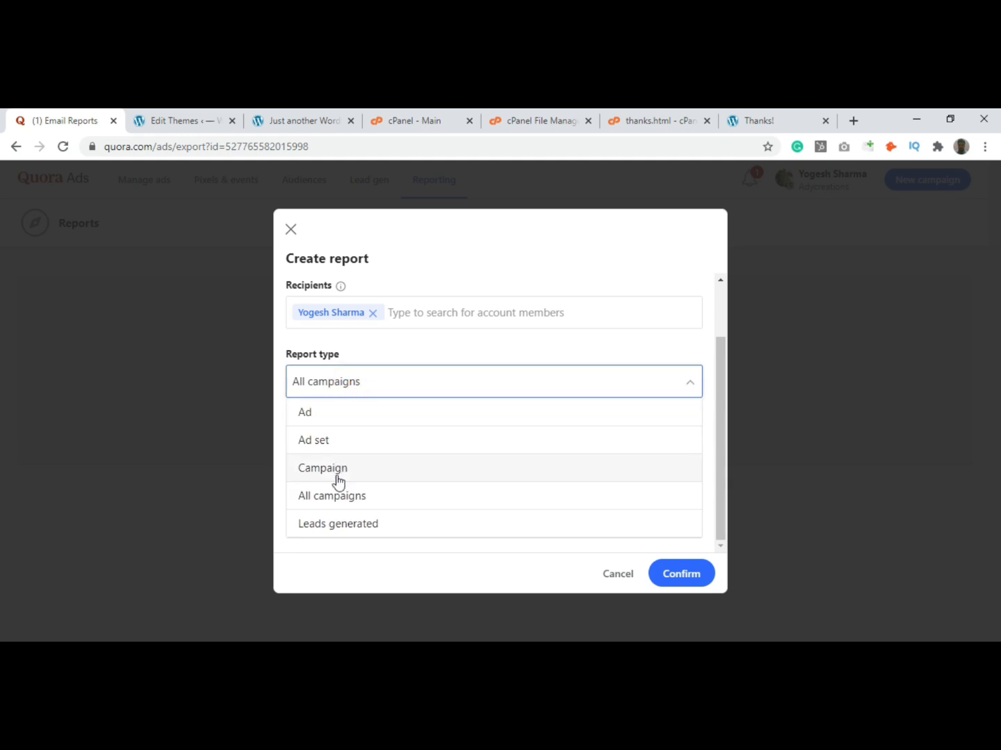
left_click(425, 359)
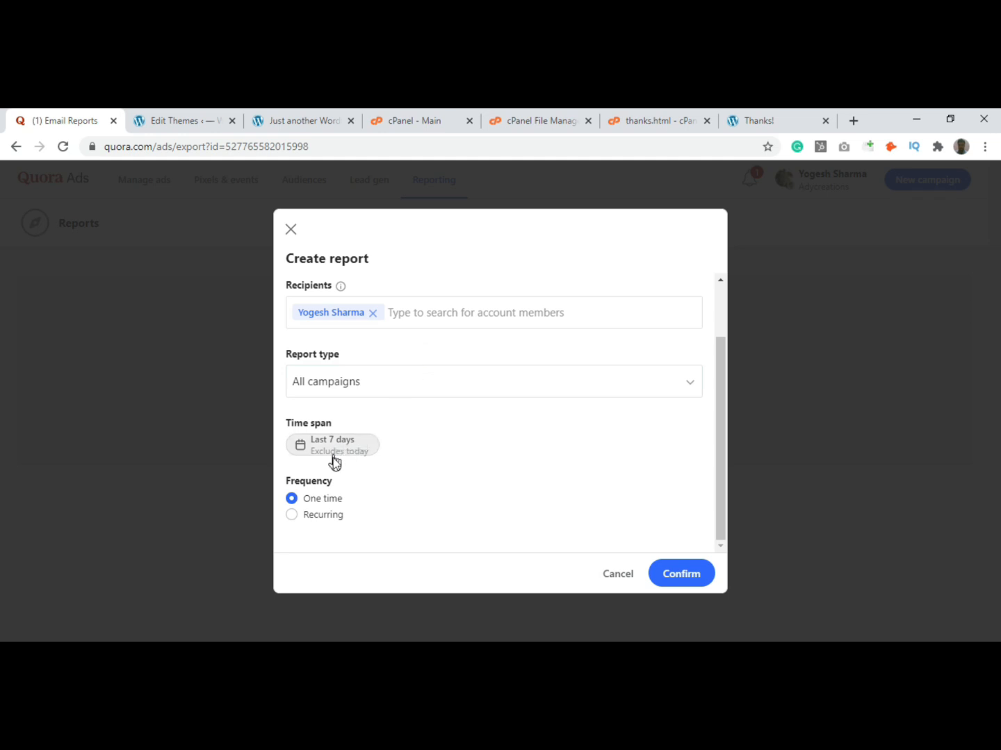
left_click(685, 580)
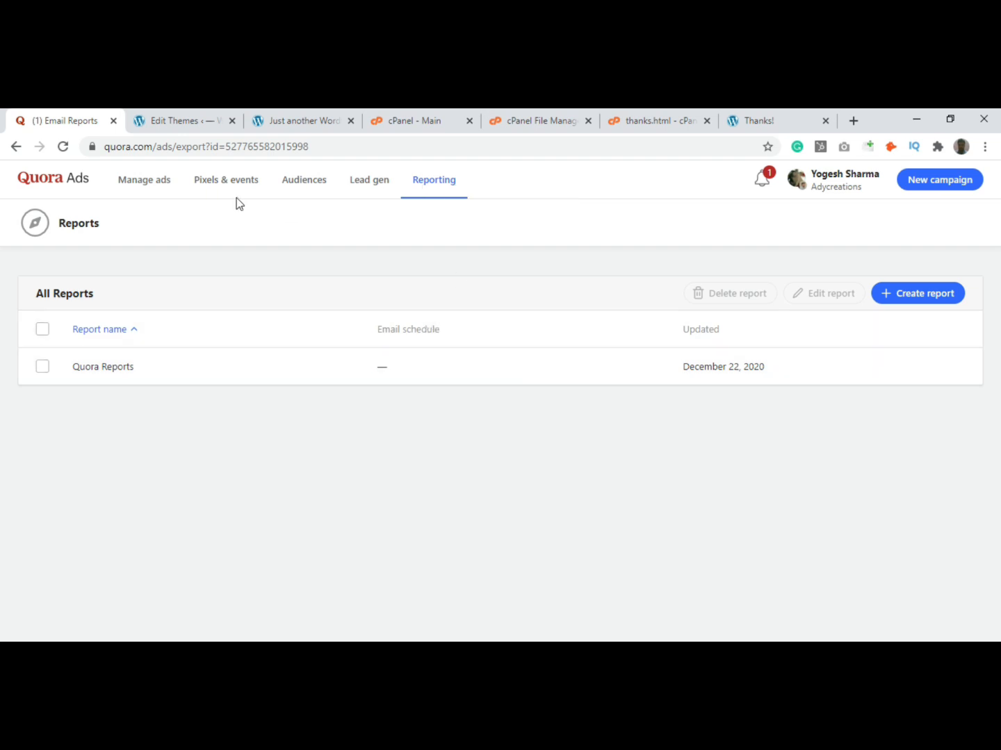
left_click(69, 185)
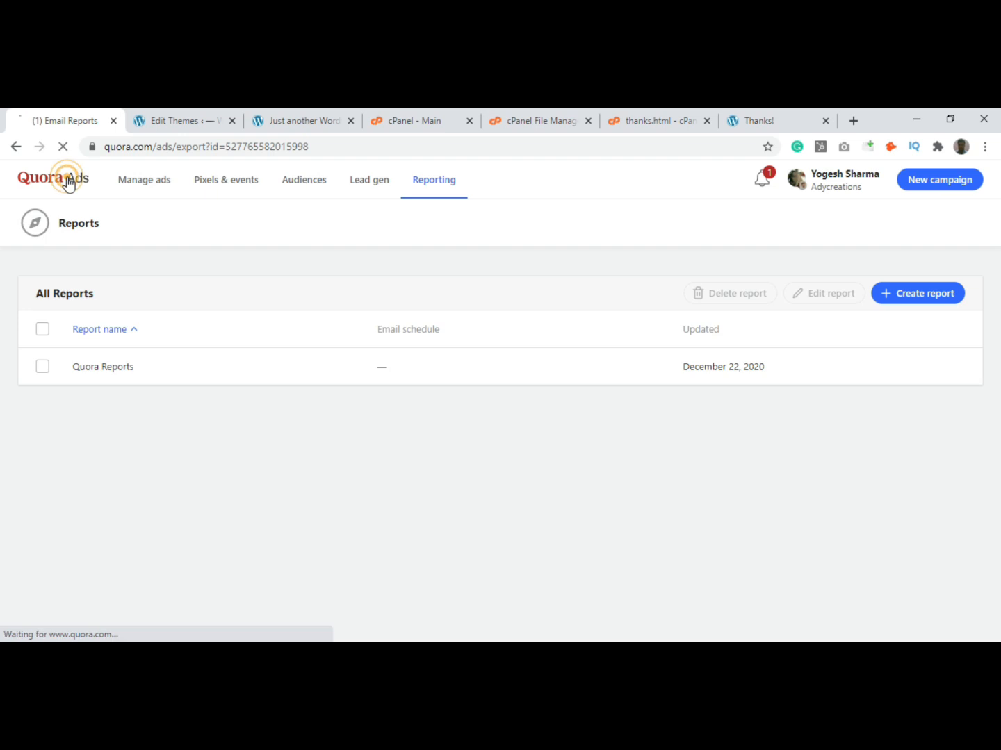